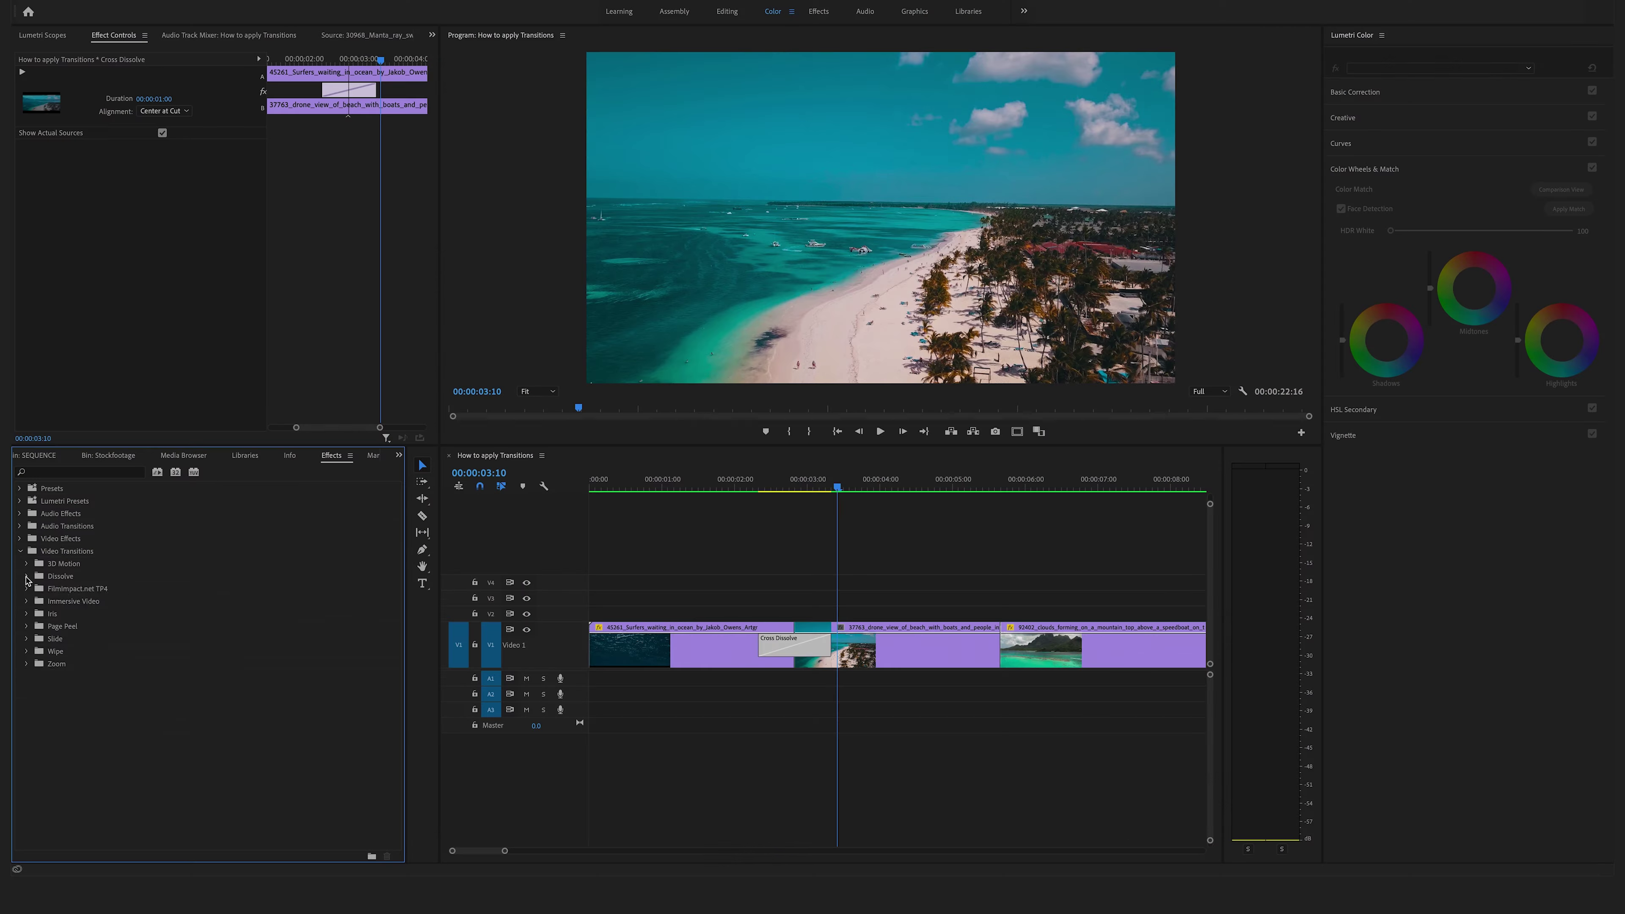
left_click(27, 576)
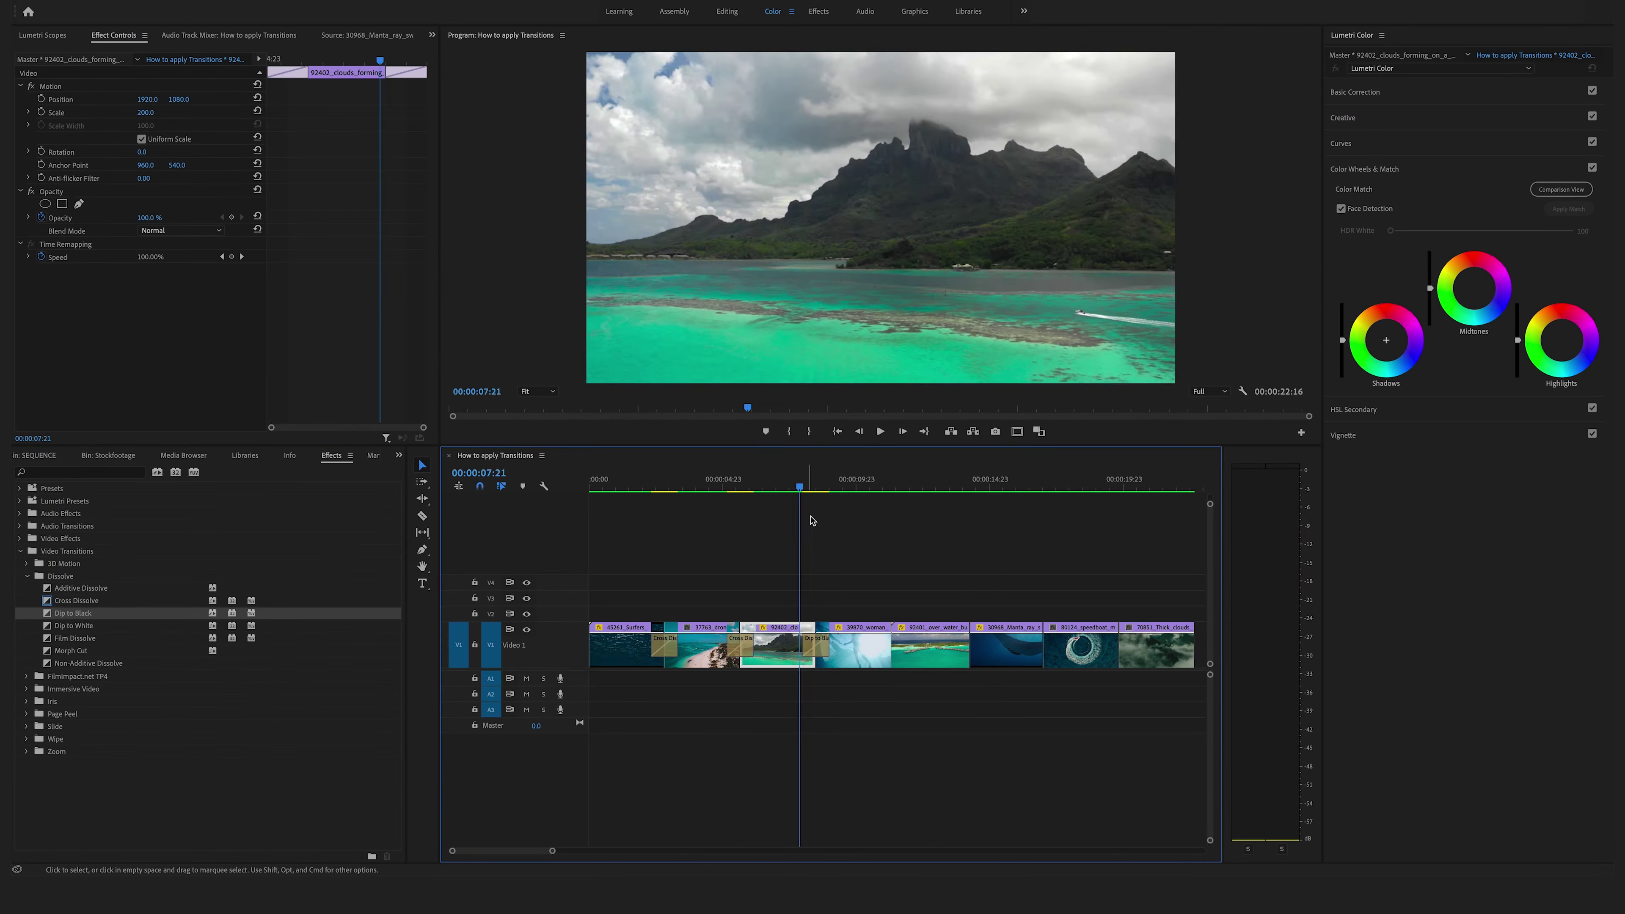
double_click(824, 652)
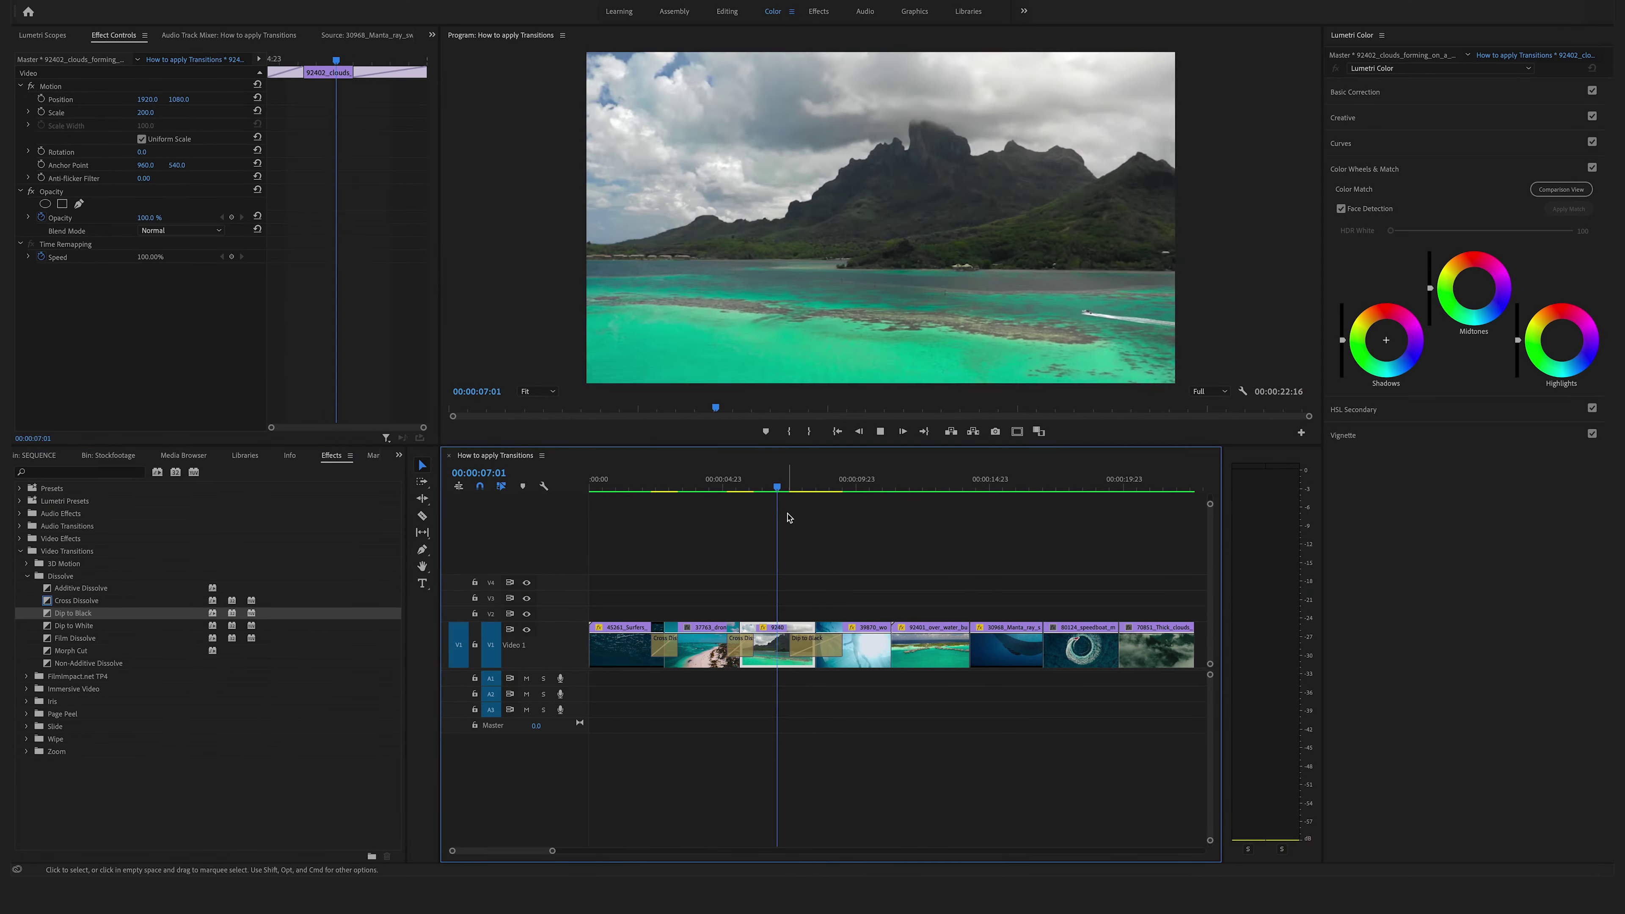
mouse_move(893, 601)
left_mouse_down()
mouse_move(877, 598)
mouse_move(918, 601)
left_mouse_up()
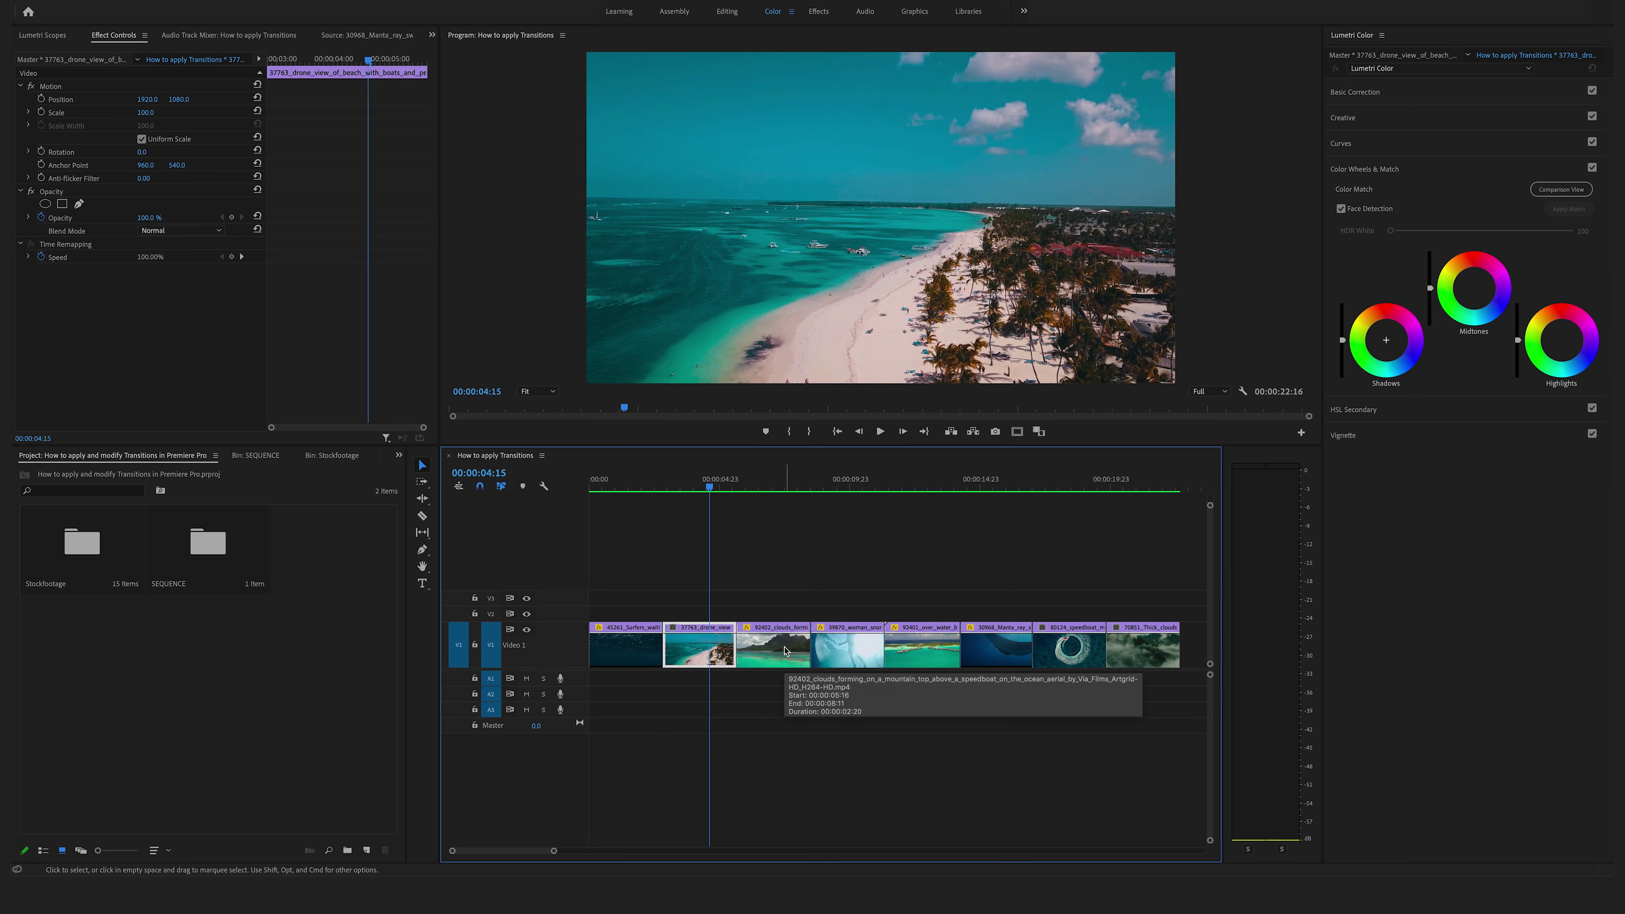
left_click_drag(709, 500, 658, 636)
left_click(659, 636)
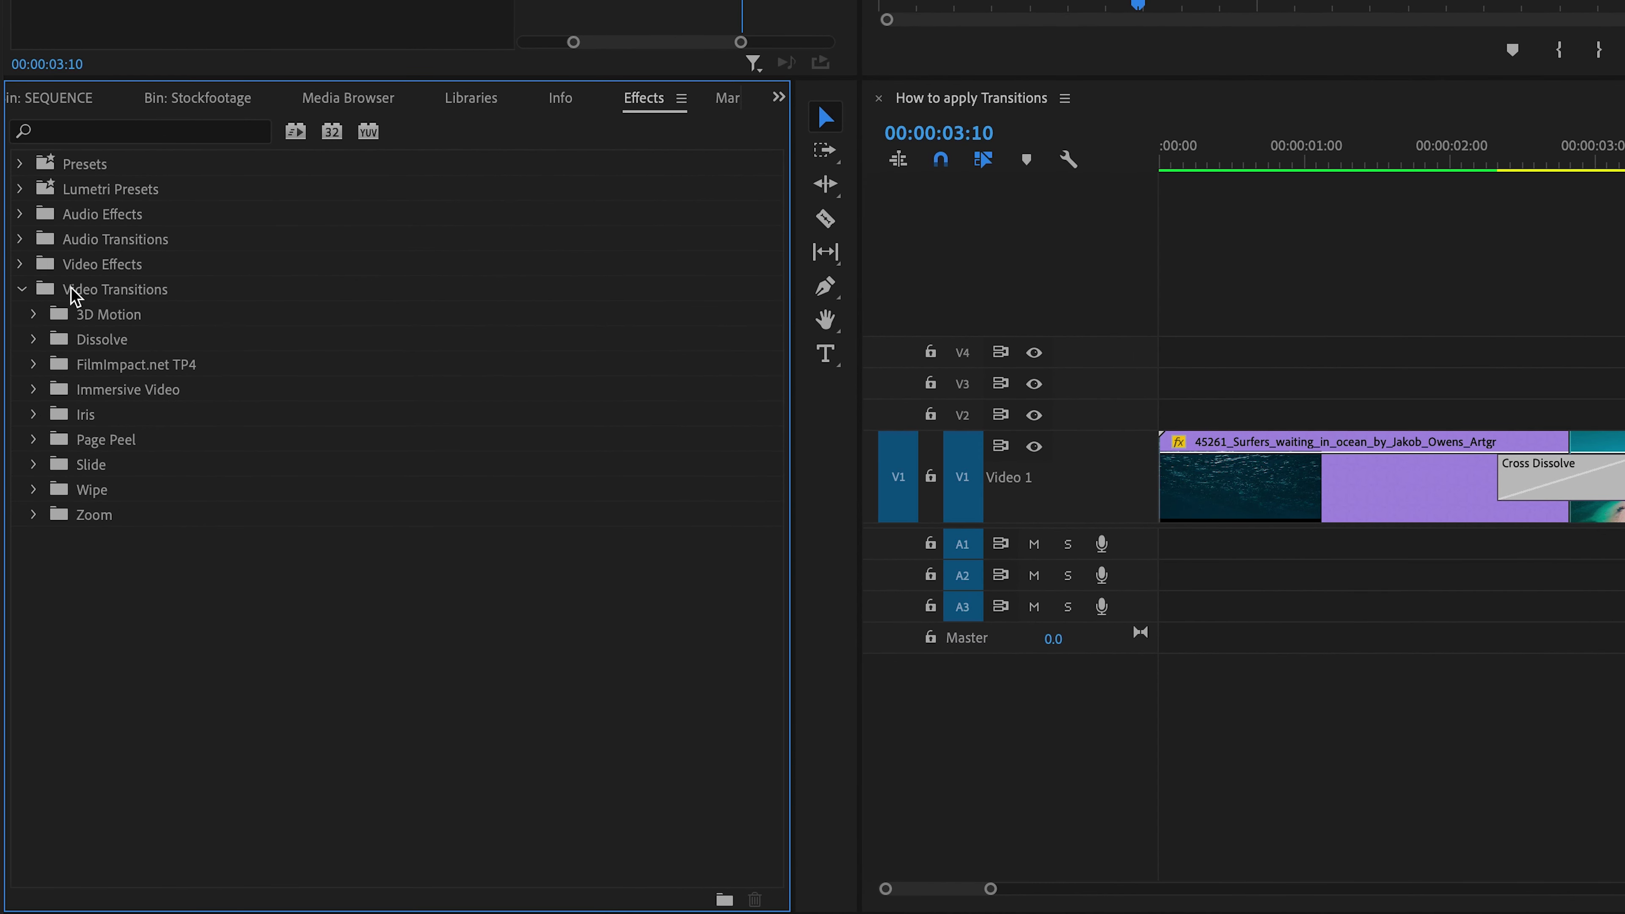
left_click(33, 341)
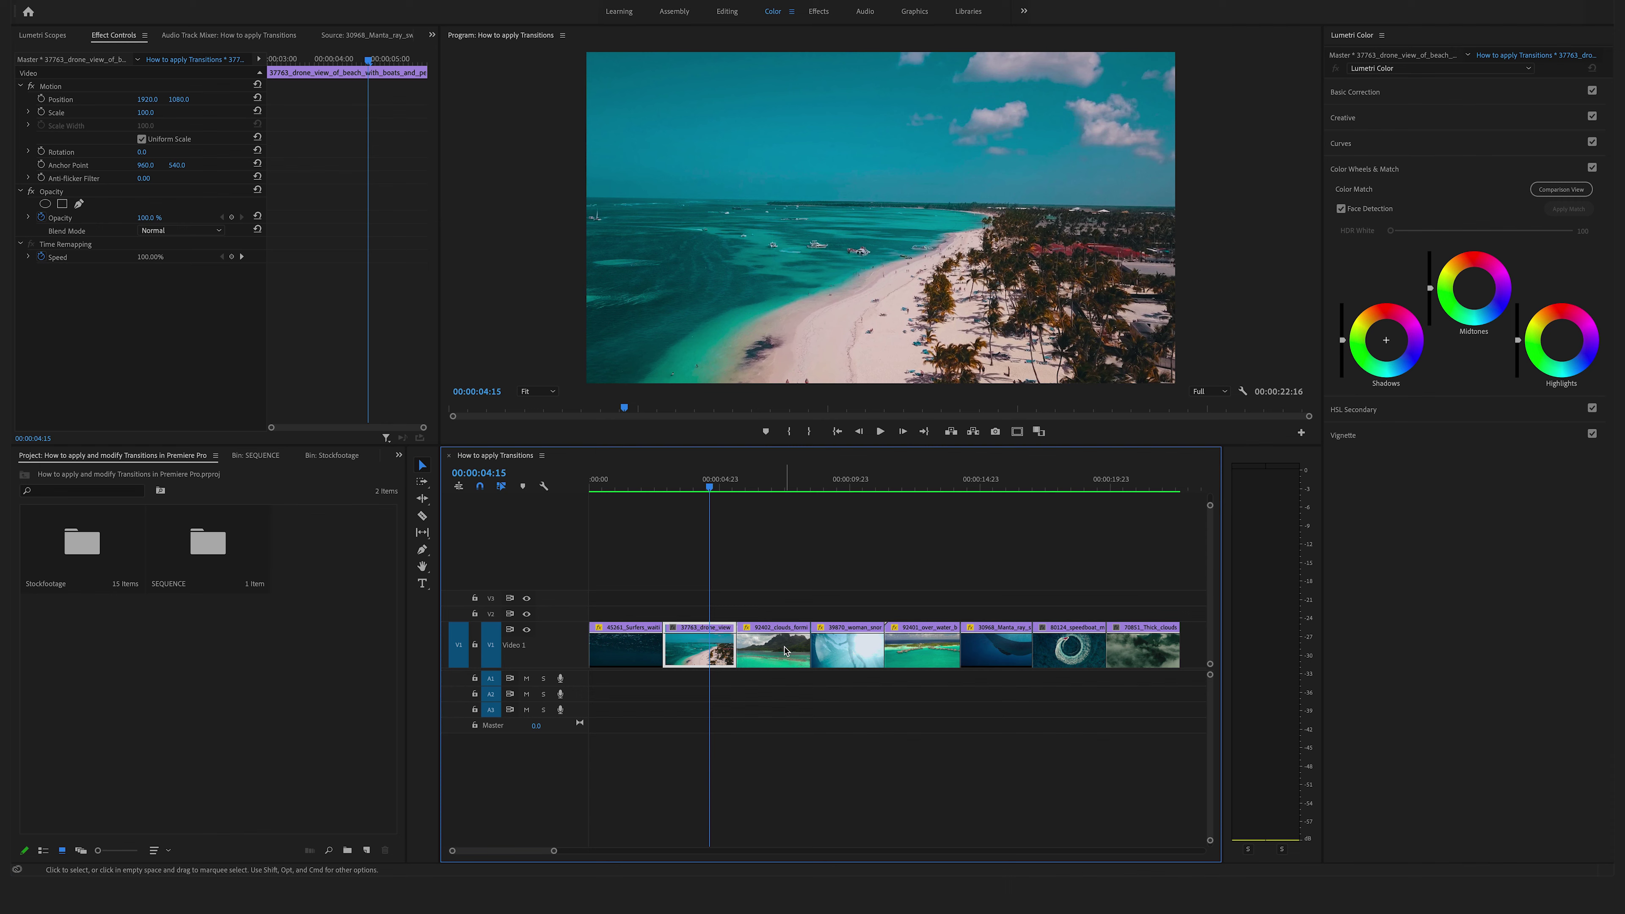
- Apply the default transition at the cut between the surfers clip and the beach drone clip
left_click(657, 647)
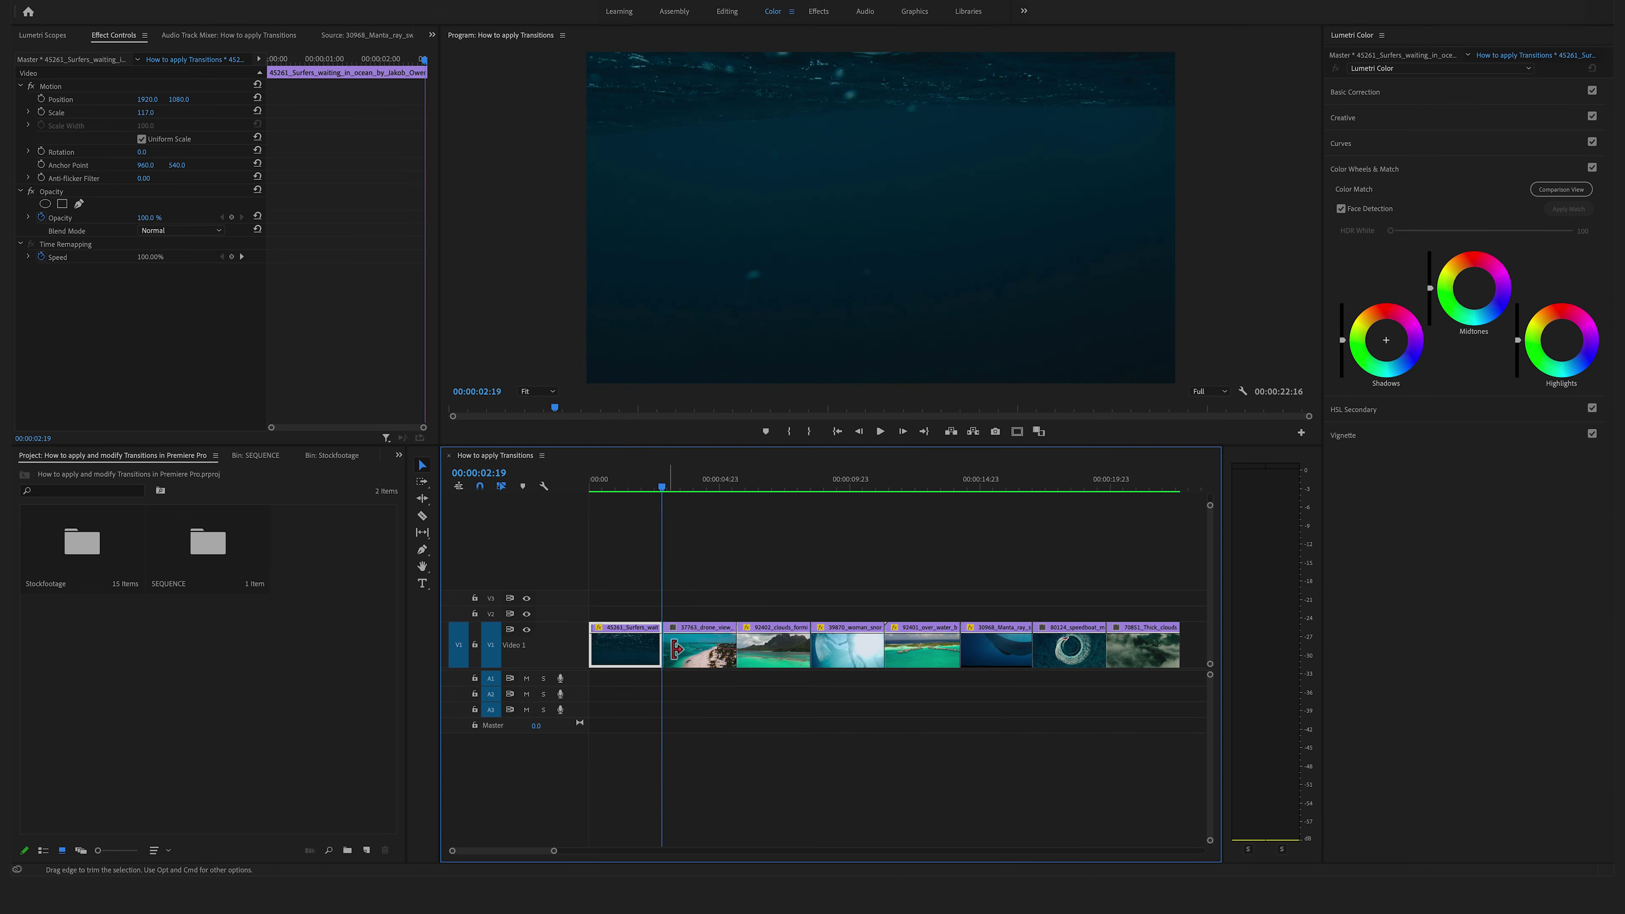
mouse_move(663, 491)
left_mouse_down()
mouse_move(647, 490)
mouse_move(726, 491)
mouse_move(644, 496)
left_mouse_up()
key("=")
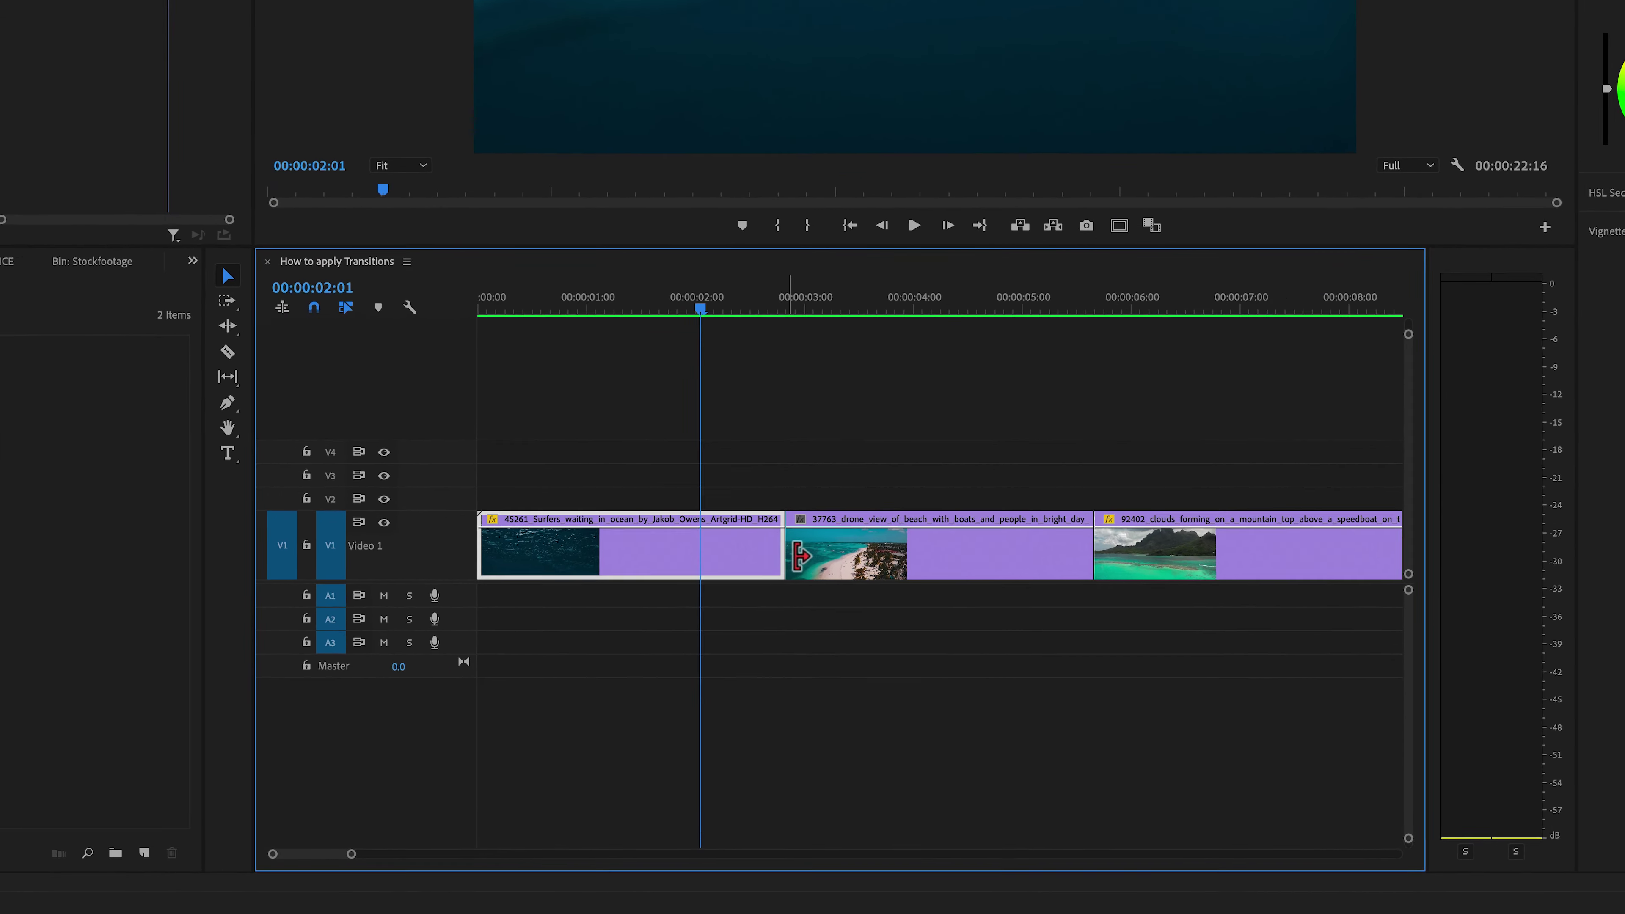
right_click(793, 601)
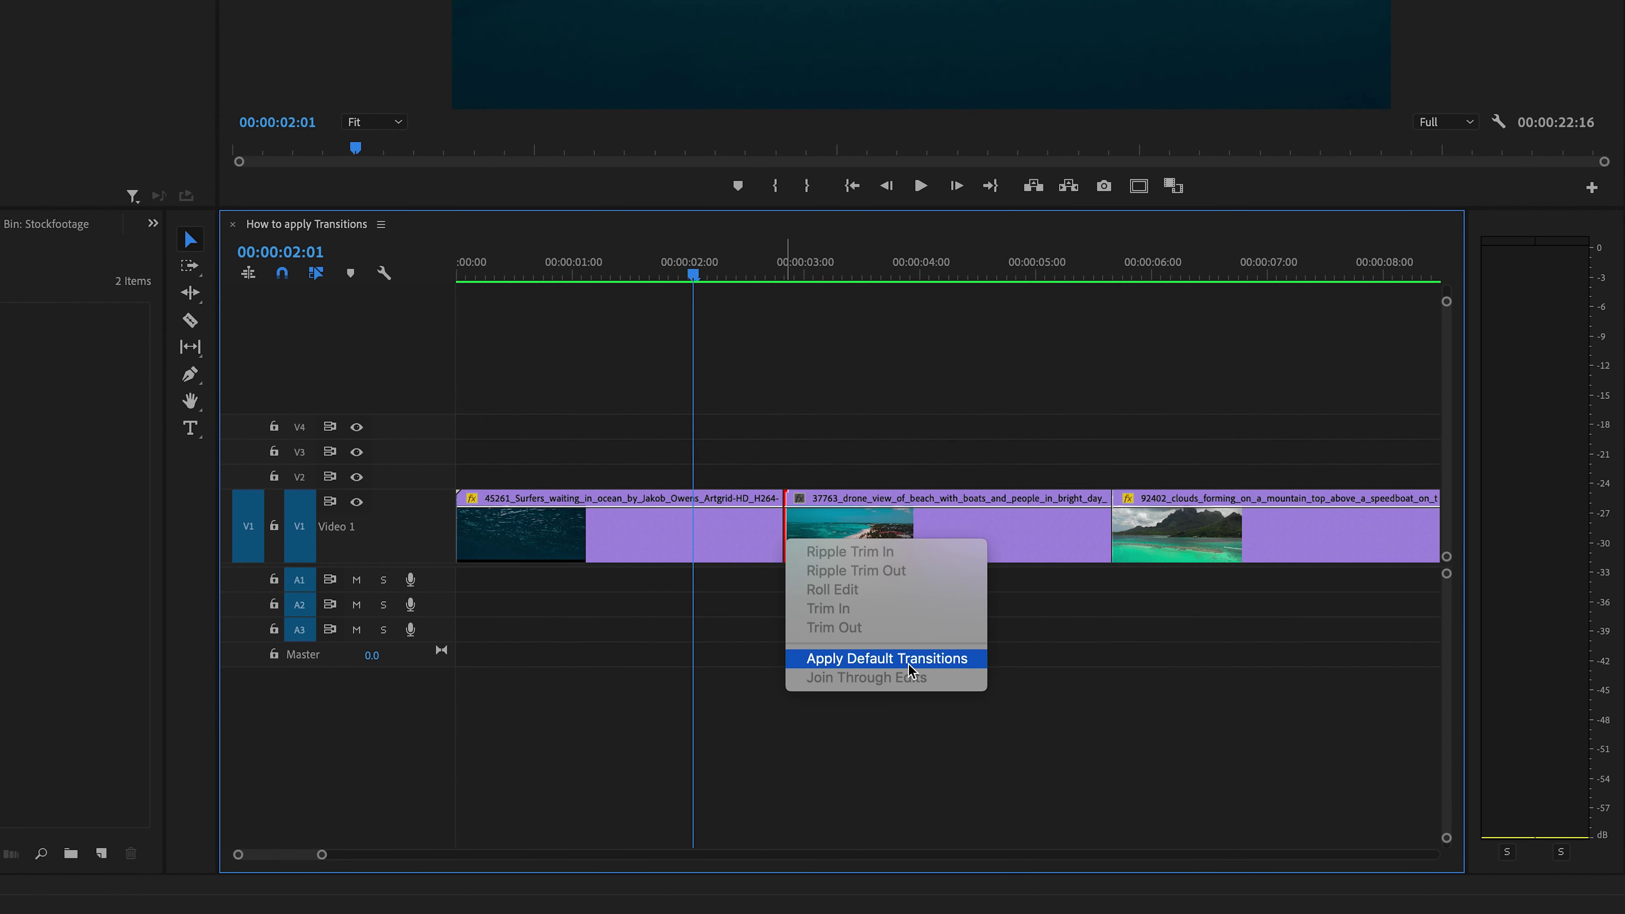
left_click(967, 668)
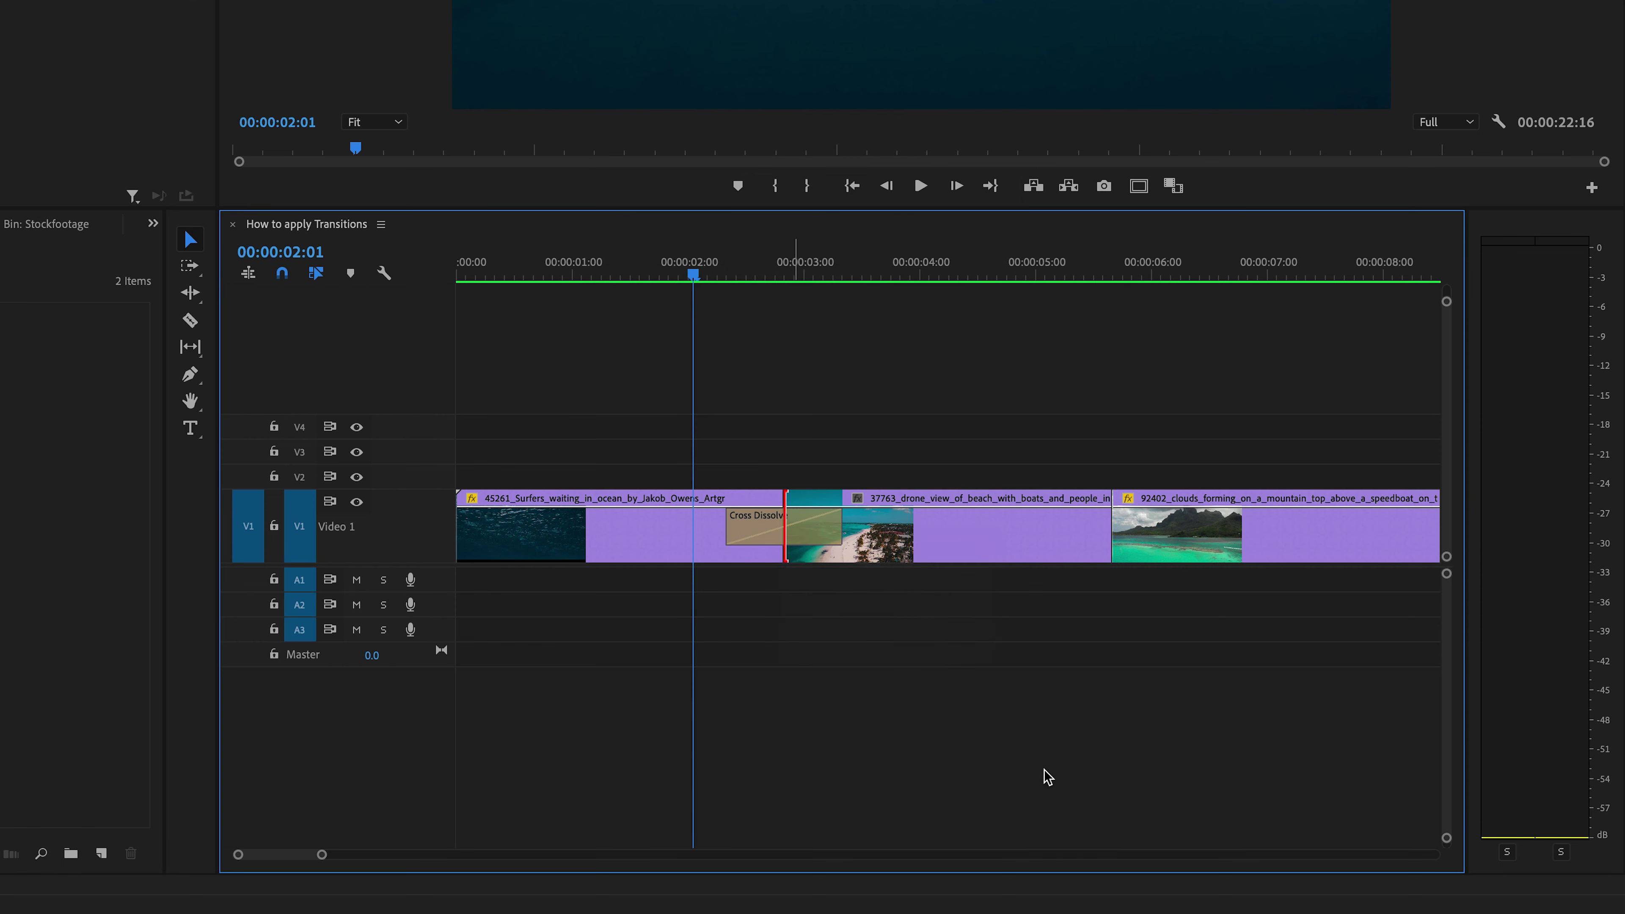
- Play back the Cross Dissolve between the surfers and beach clips, and park the playhead in its middle at 00:00:02:20
left_click_drag(761, 276, 700, 276)
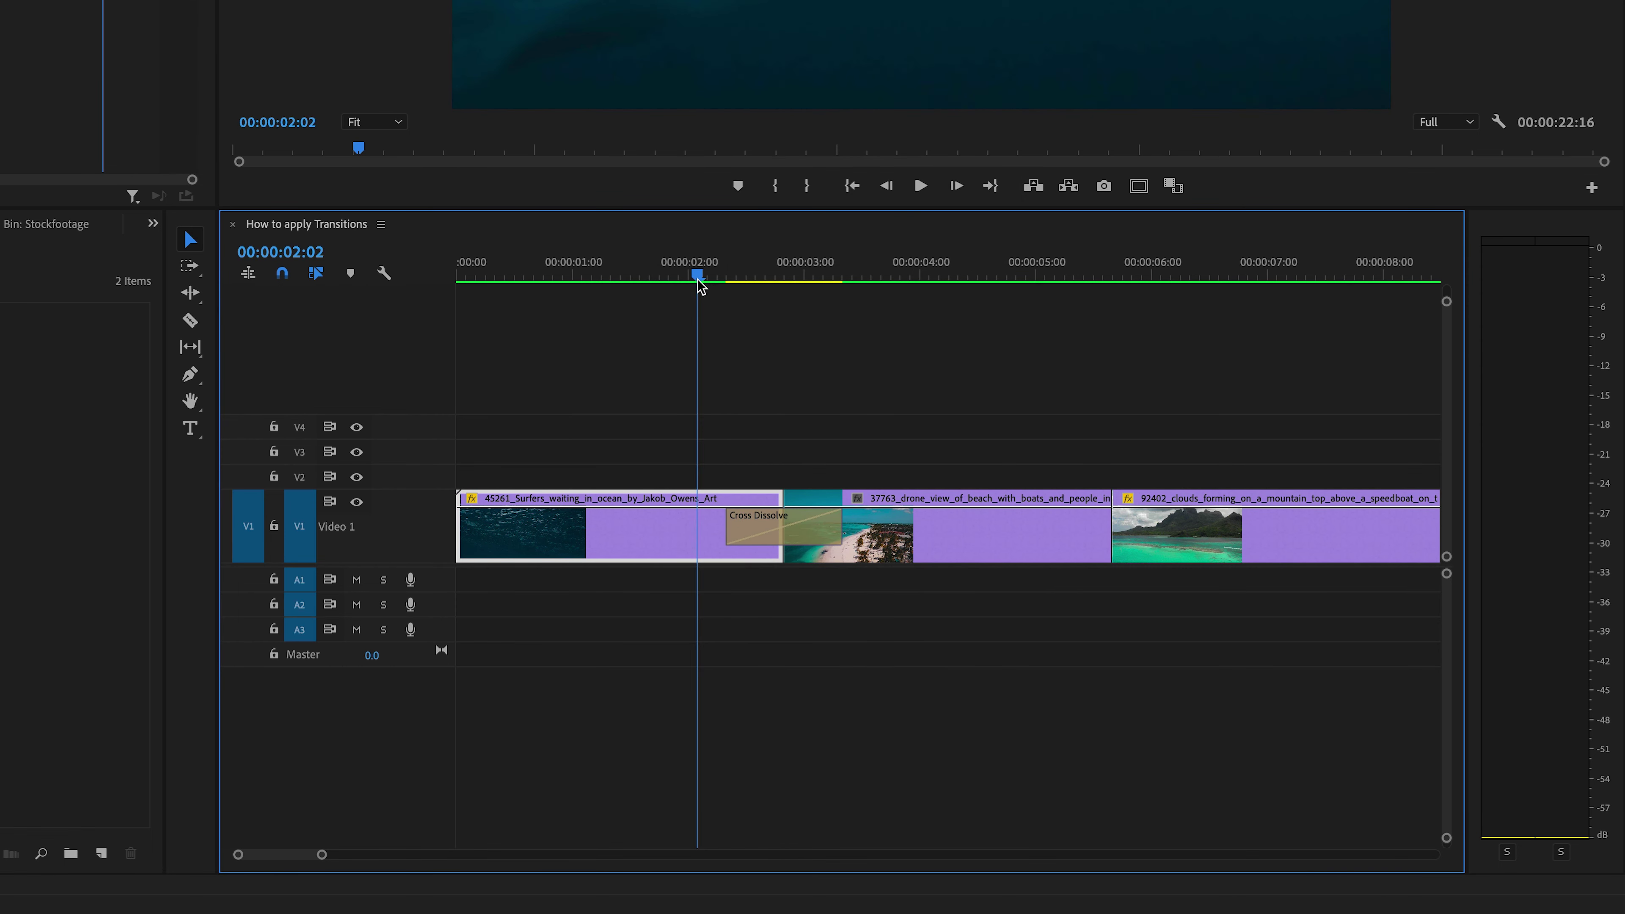
key("space")
key("space")
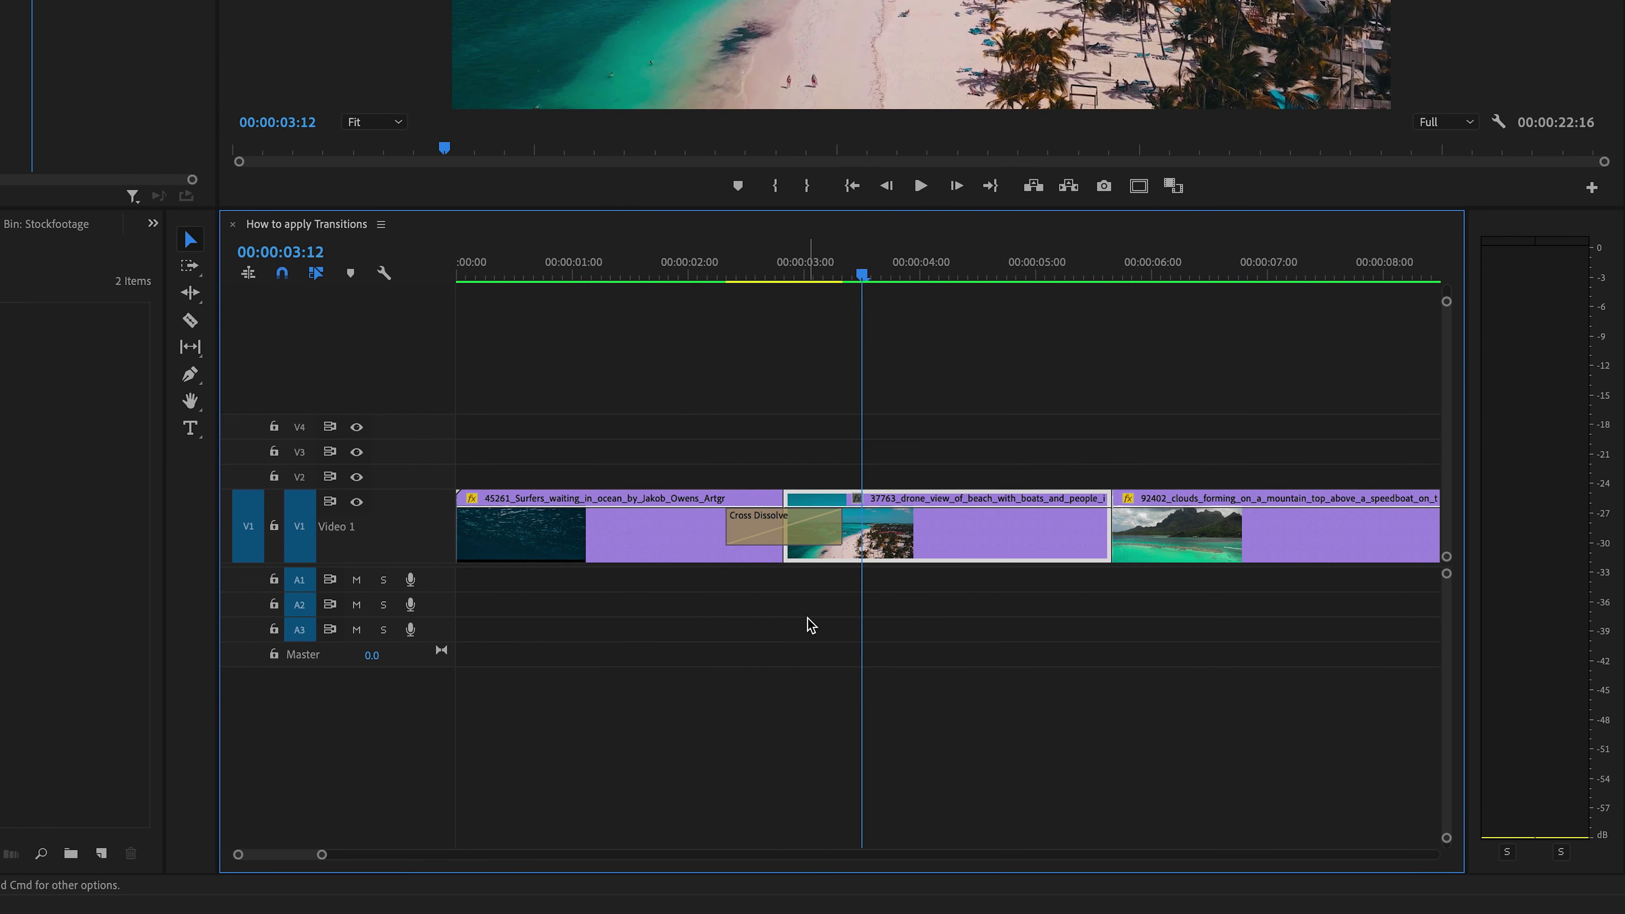
left_click_drag(827, 275, 681, 277)
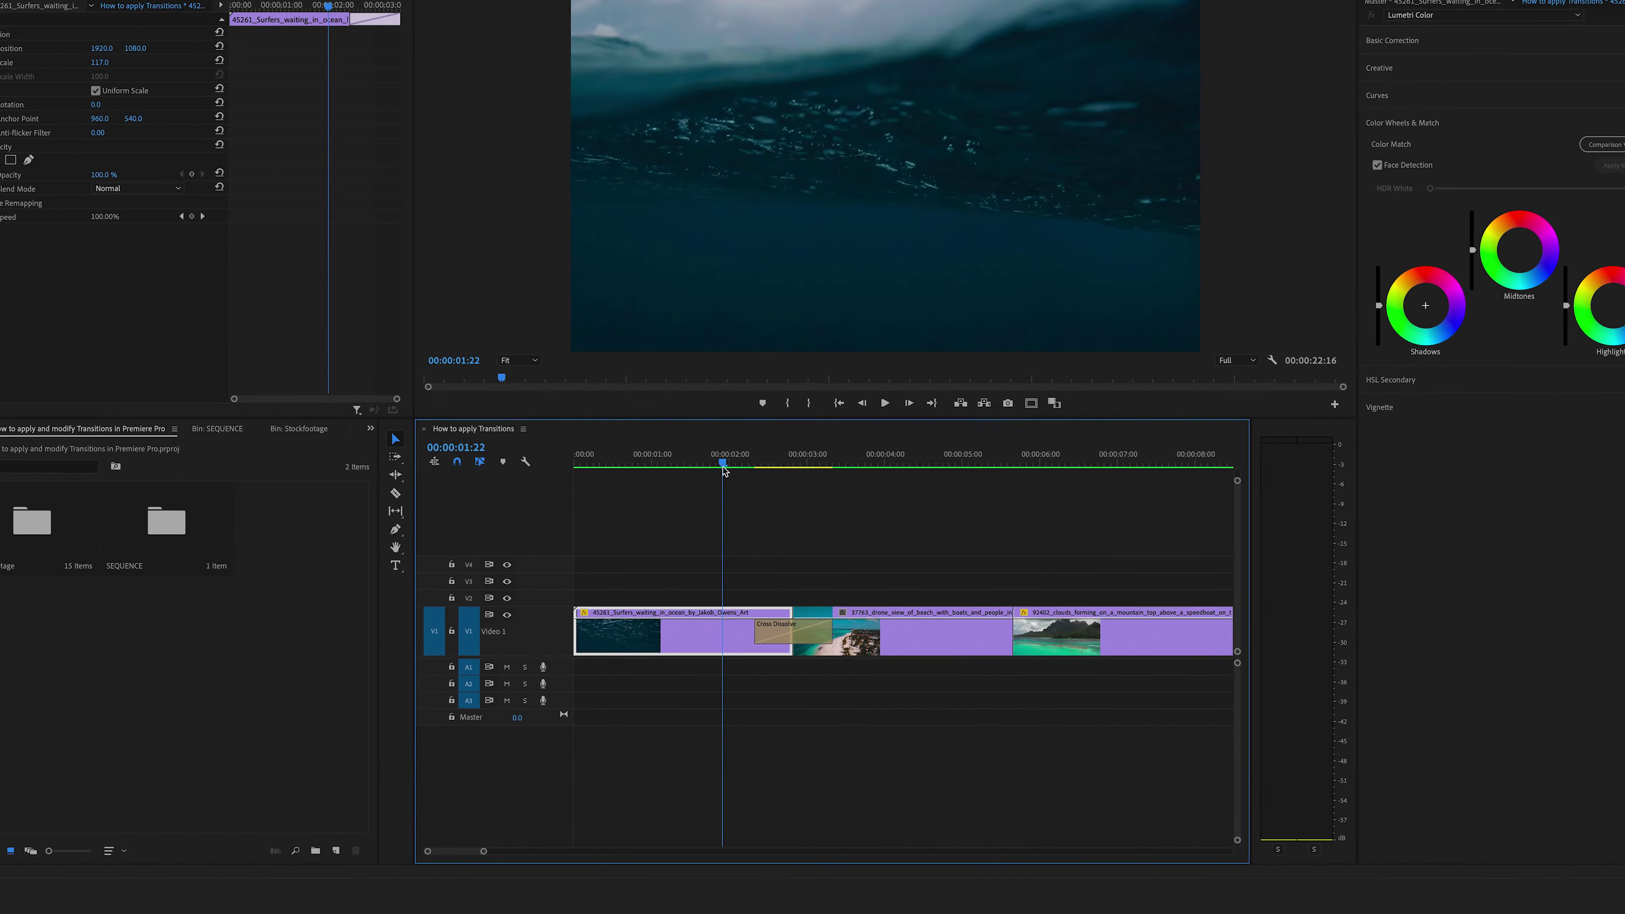
key("space")
key("space")
left_click(795, 484)
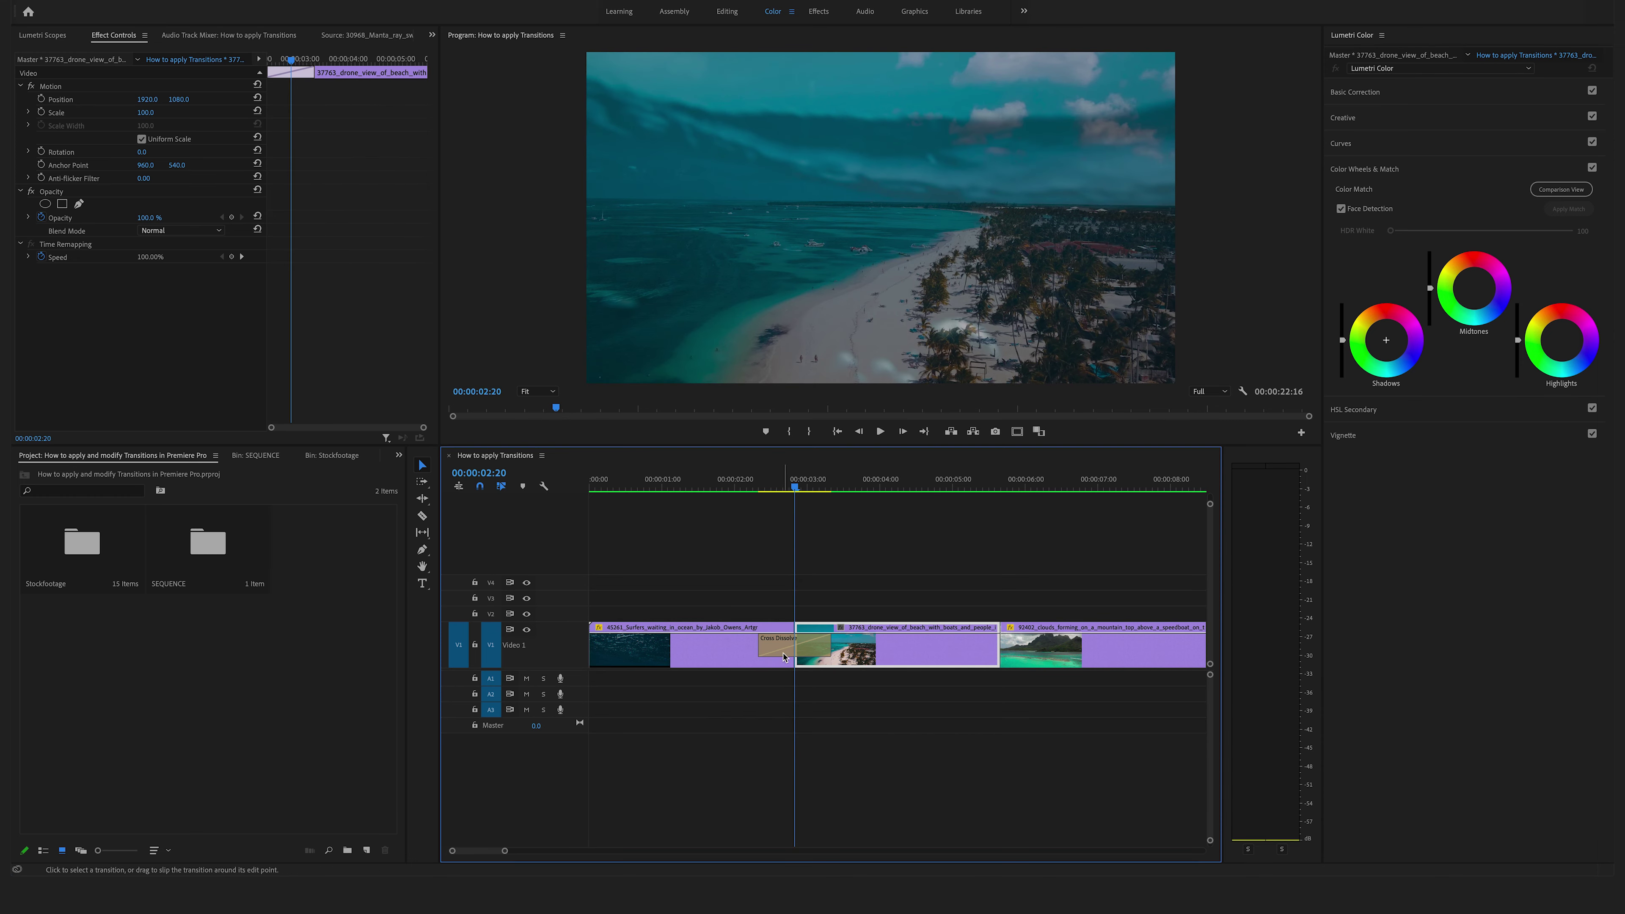
- Select the Cross Dissolve at the first cut and try a duration of 2 seconds in its effect settings
left_click(788, 653)
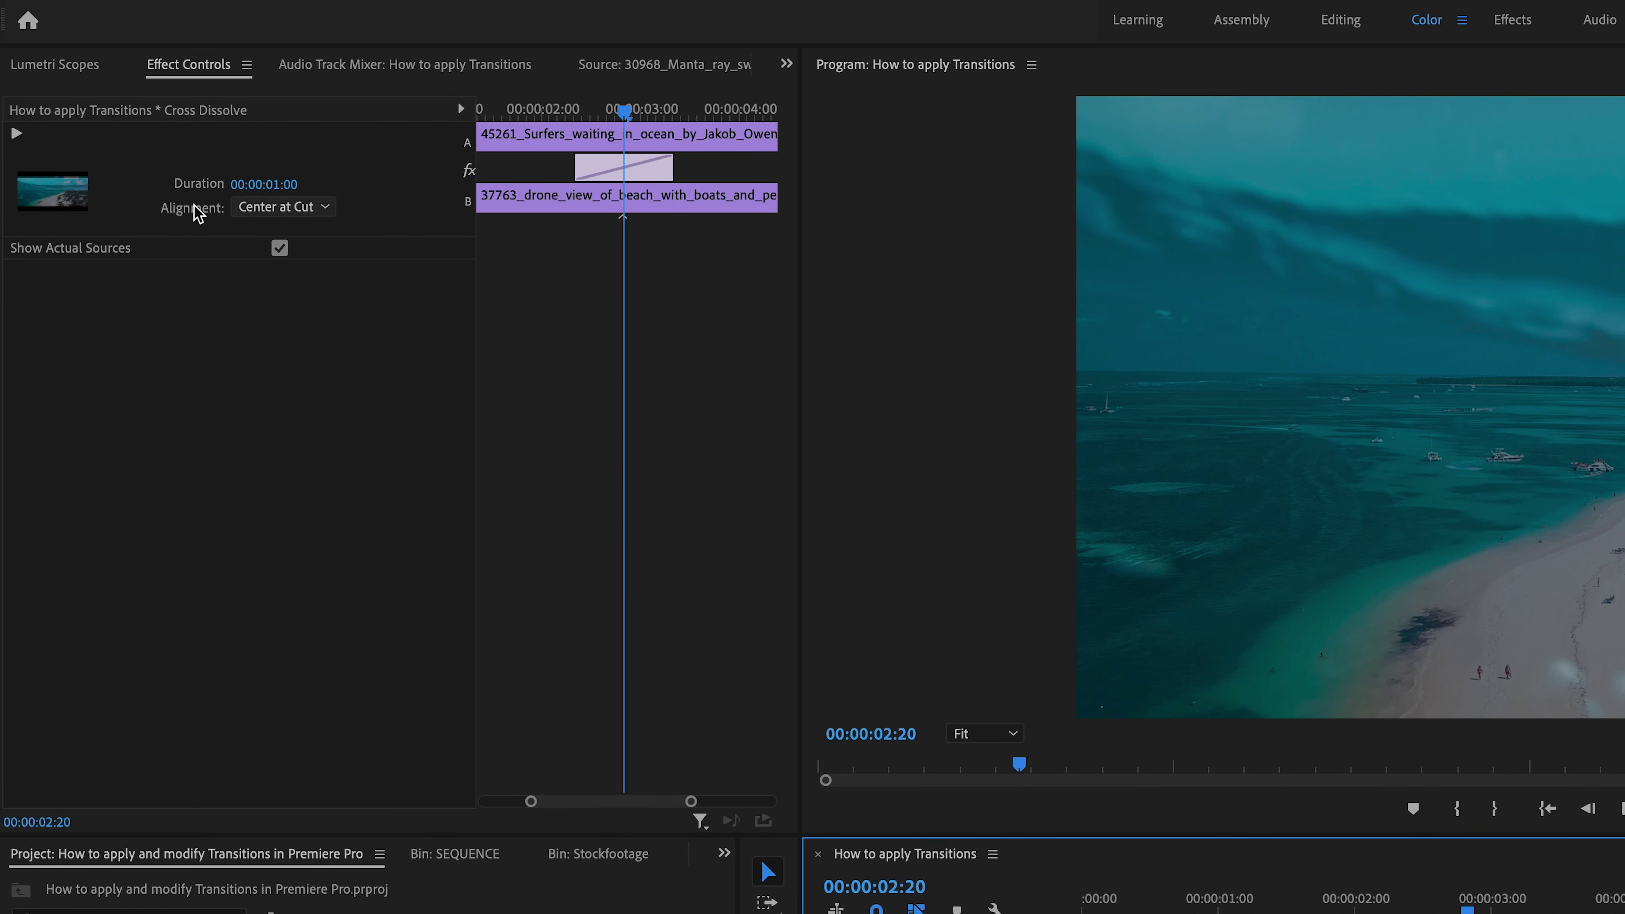
left_click(281, 184)
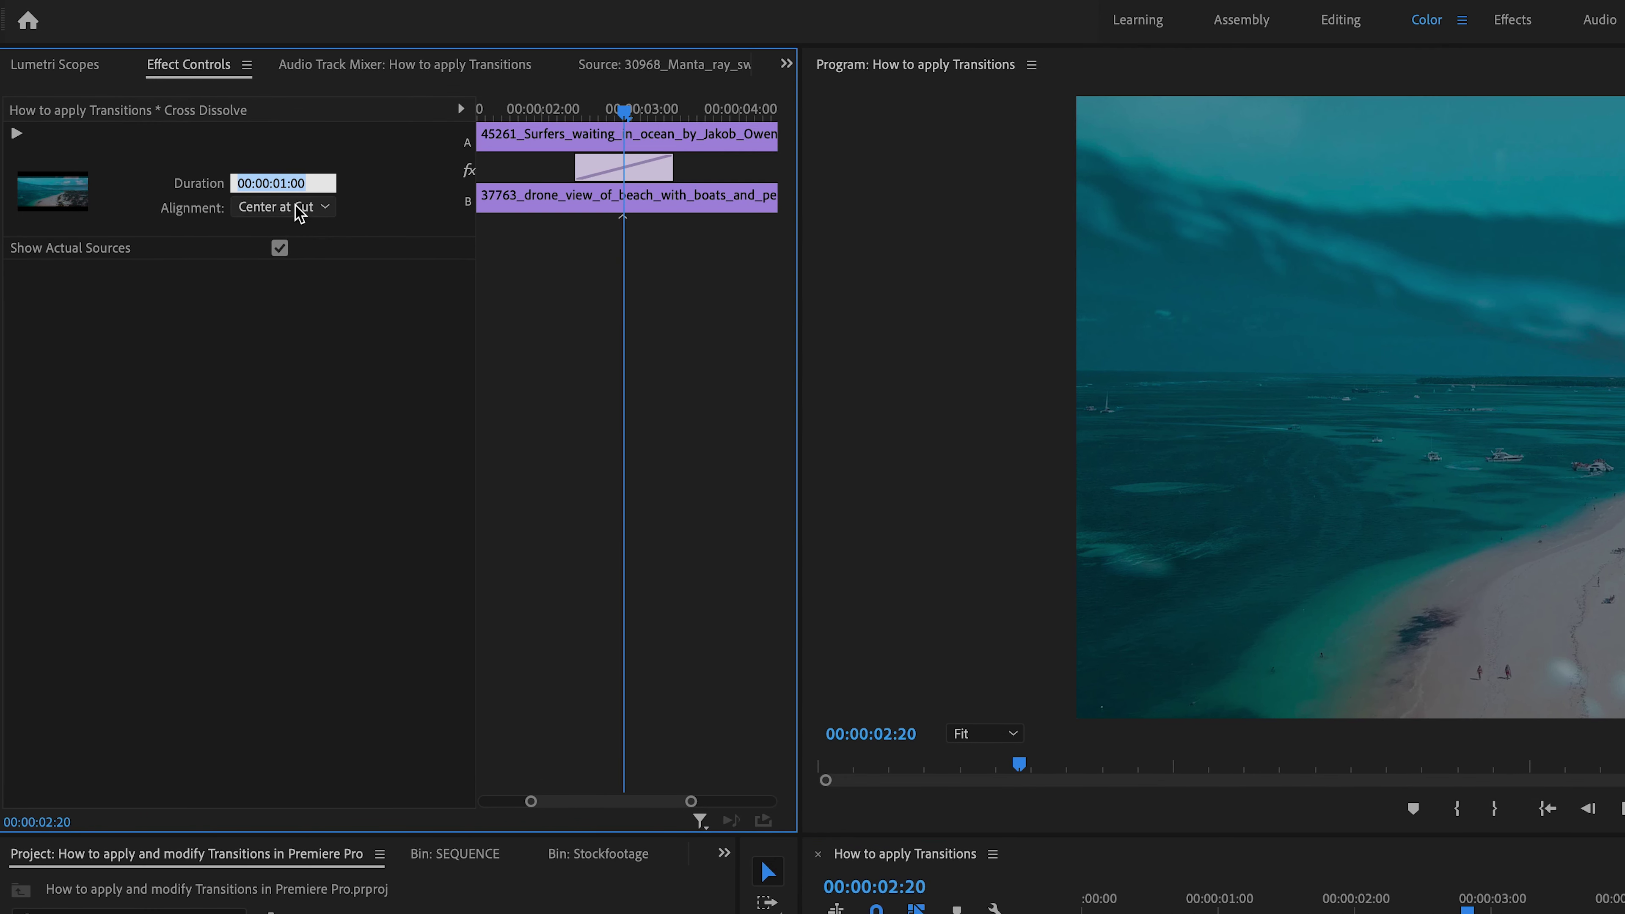
left_click(289, 184)
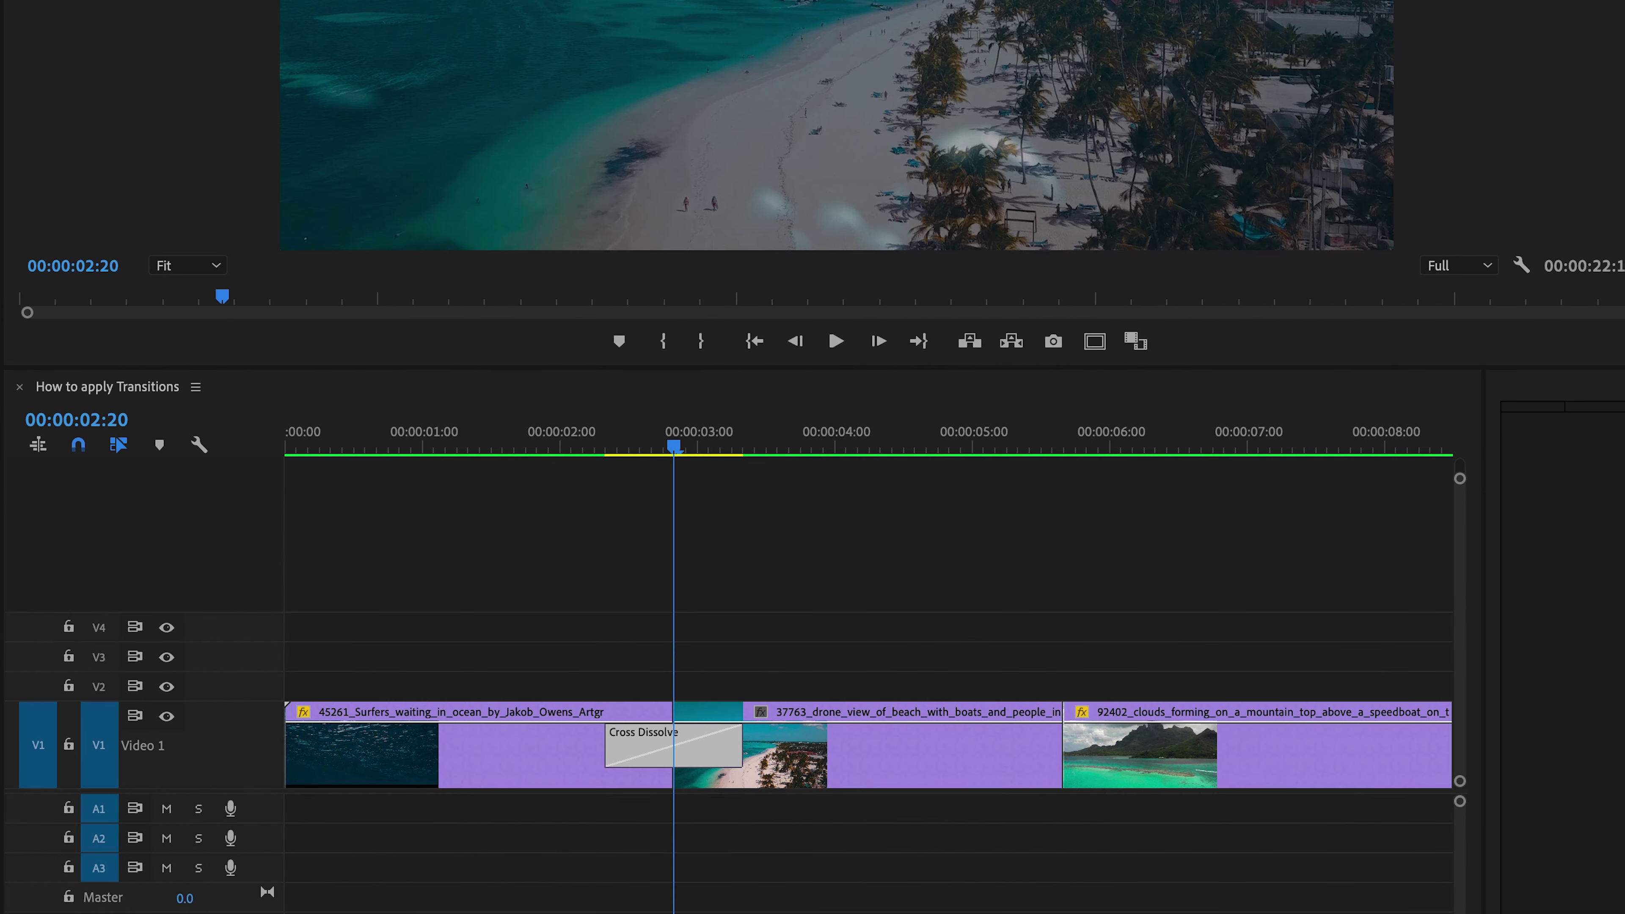
type("2")
key("Return")
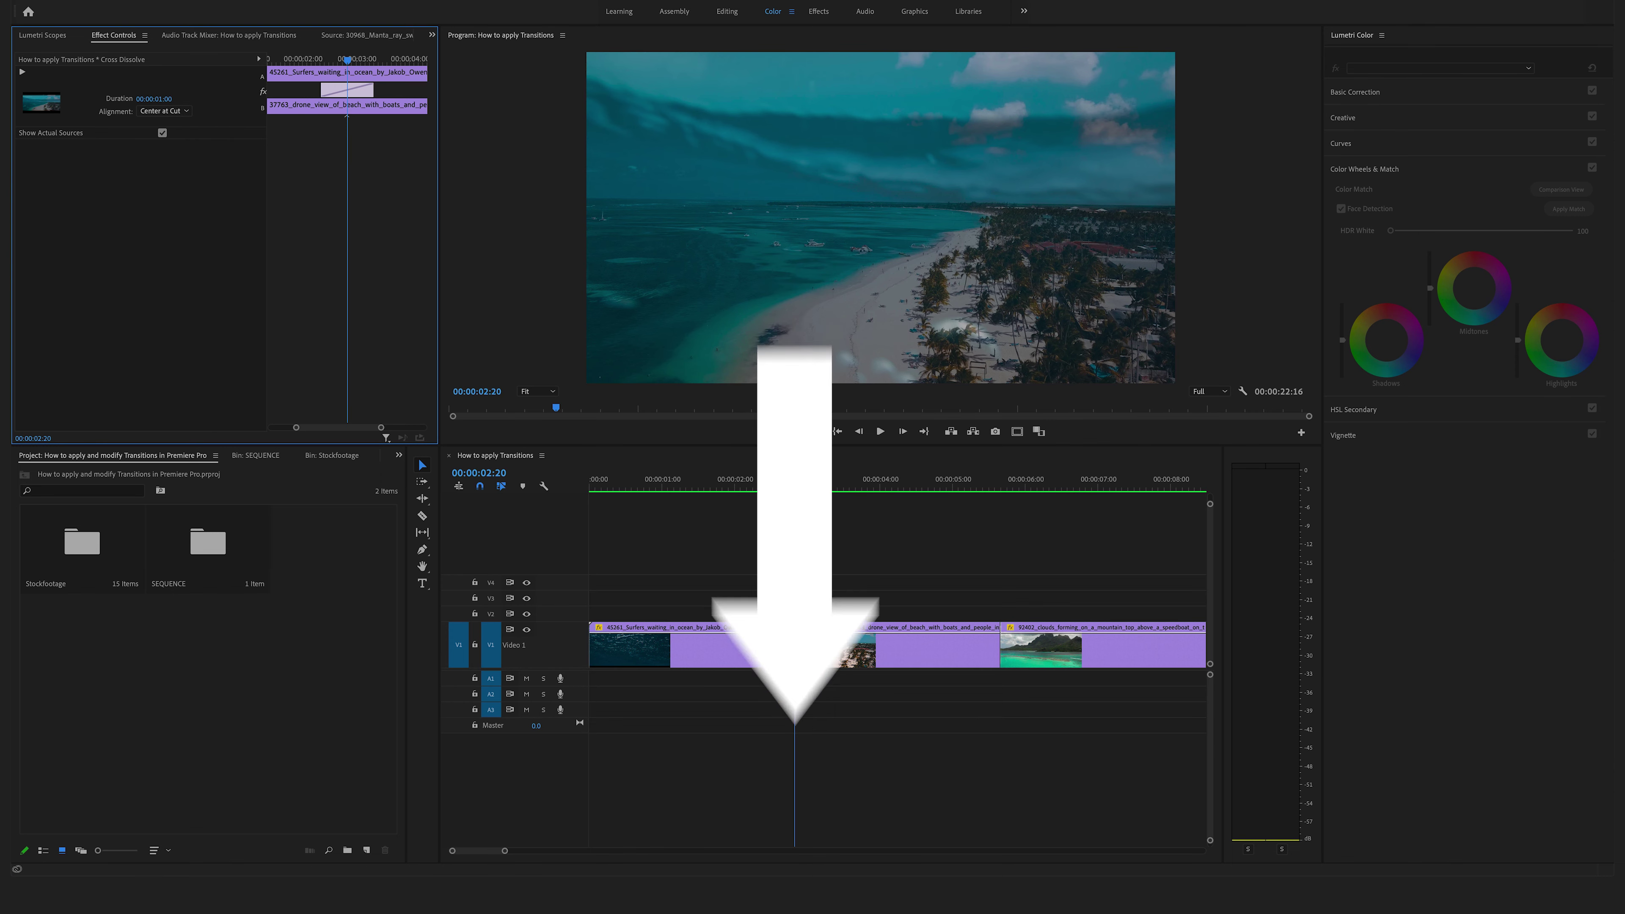
- Try the Start at Cut alignment and the End at Cut alignment on the Cross Dissolve
left_click(186, 112)
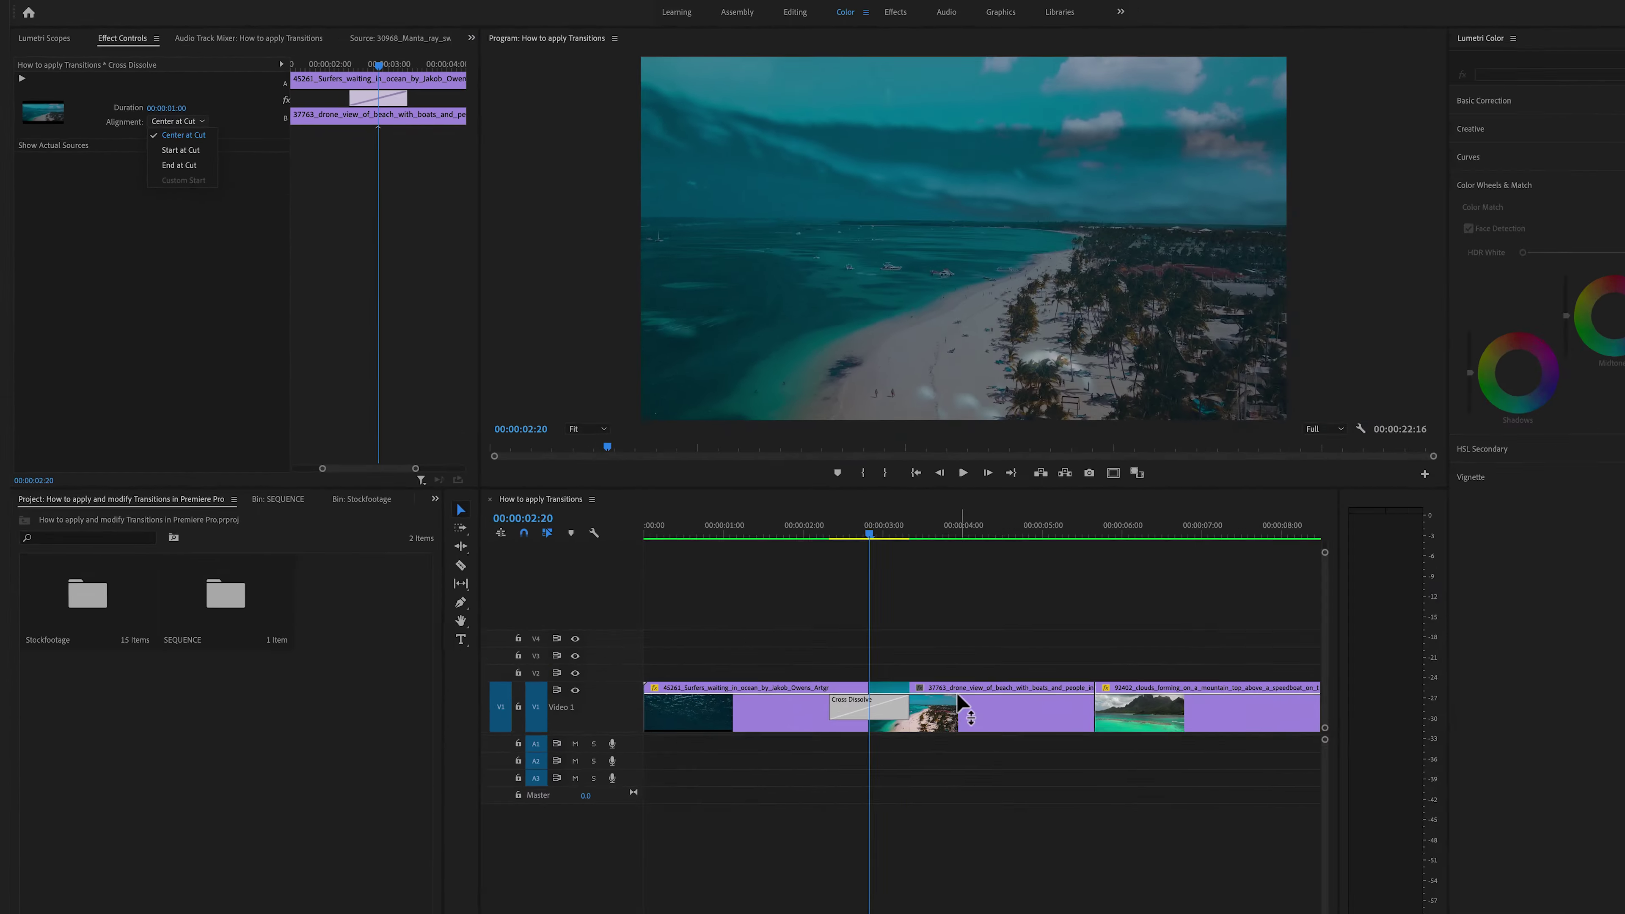
left_click(166, 137)
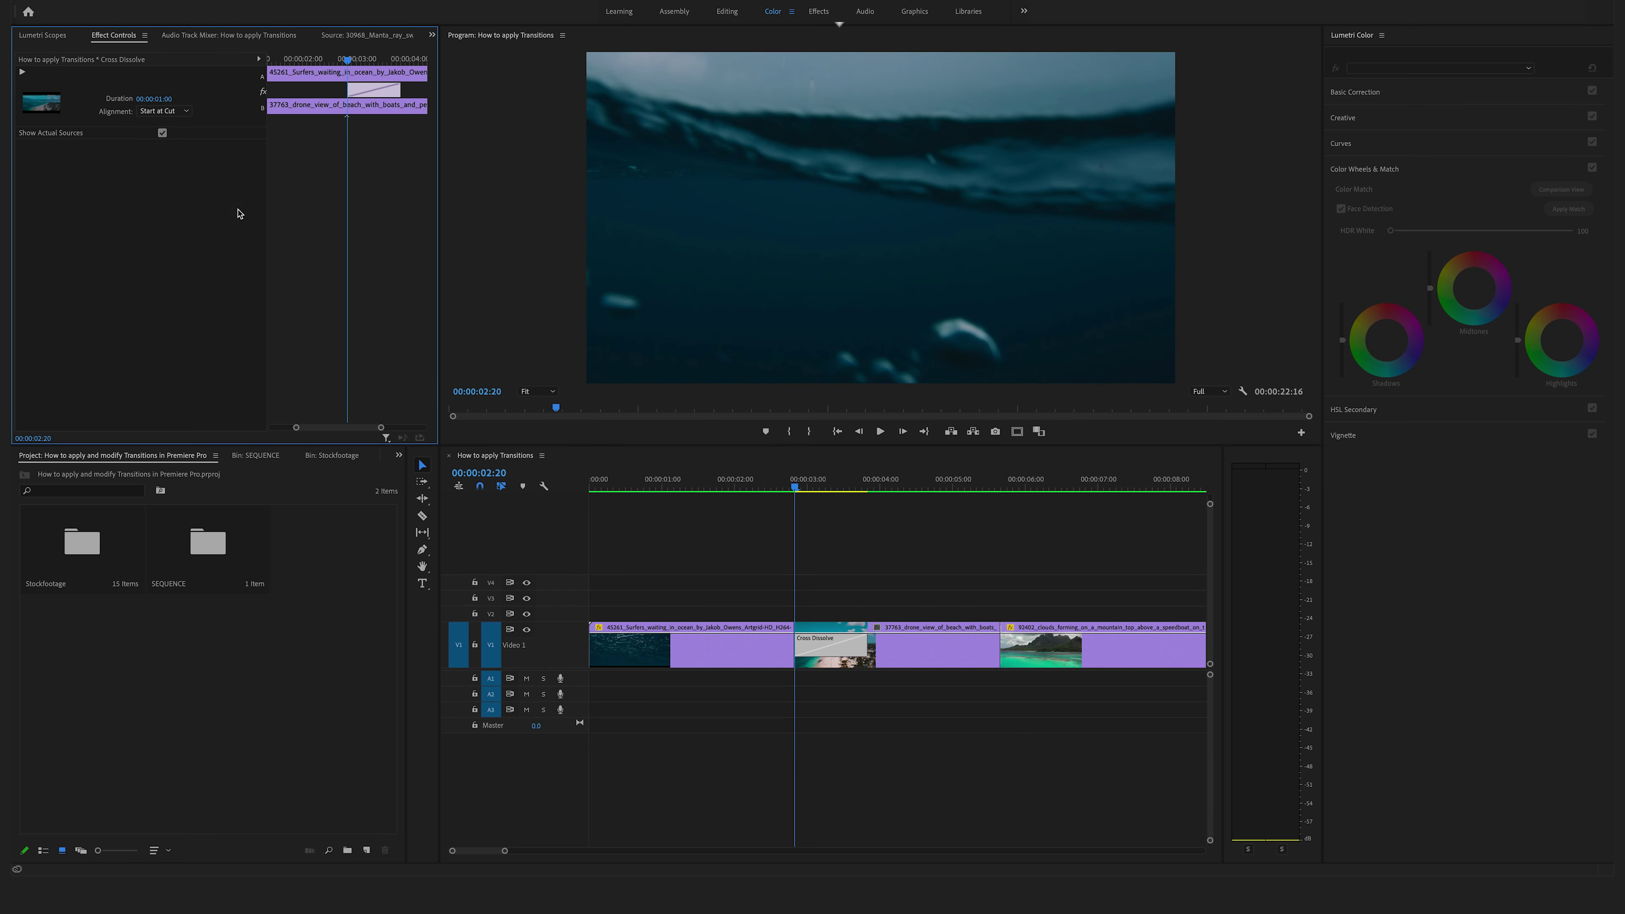
left_click(173, 112)
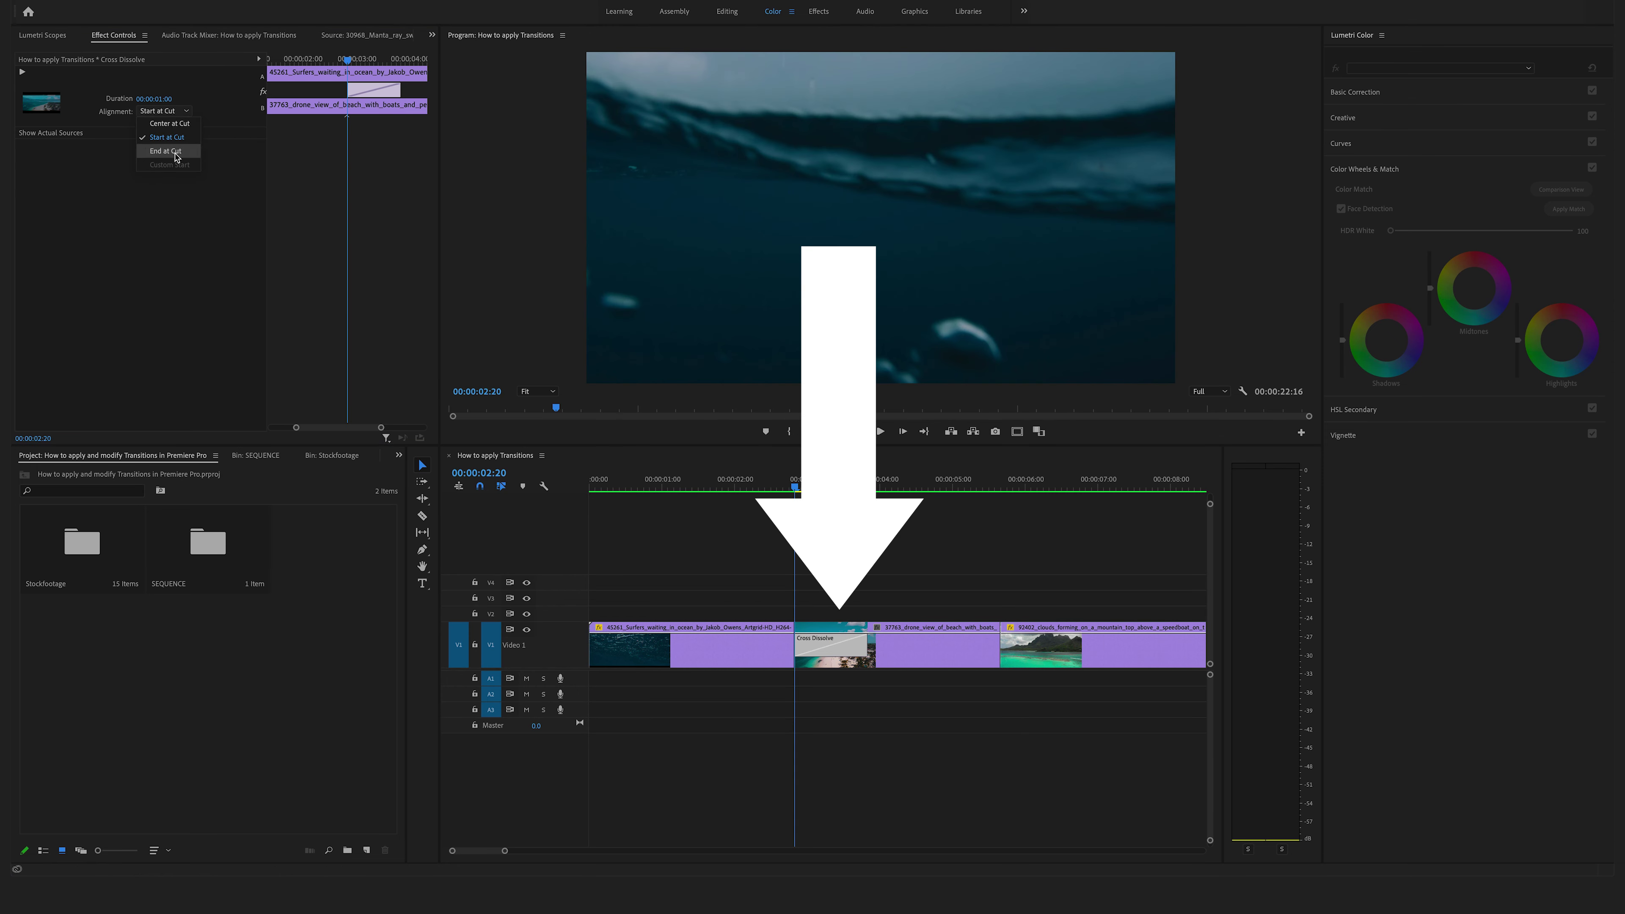
left_click(166, 151)
left_click(738, 661)
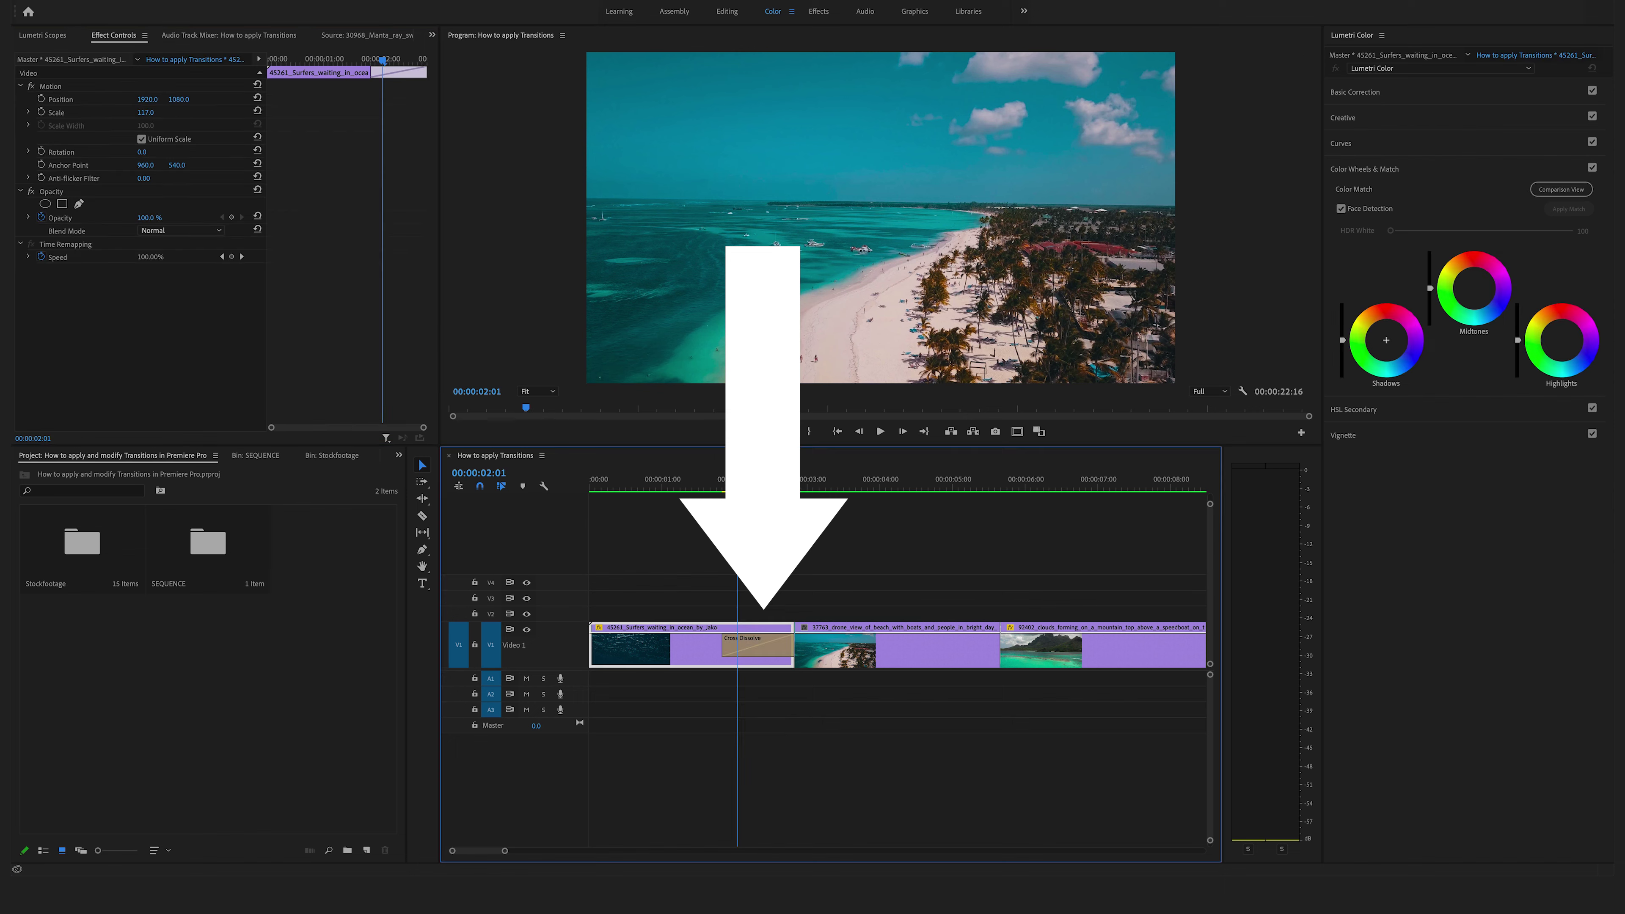
mouse_move(738, 488)
left_mouse_down()
mouse_move(684, 529)
mouse_move(721, 515)
mouse_move(706, 488)
left_mouse_up()
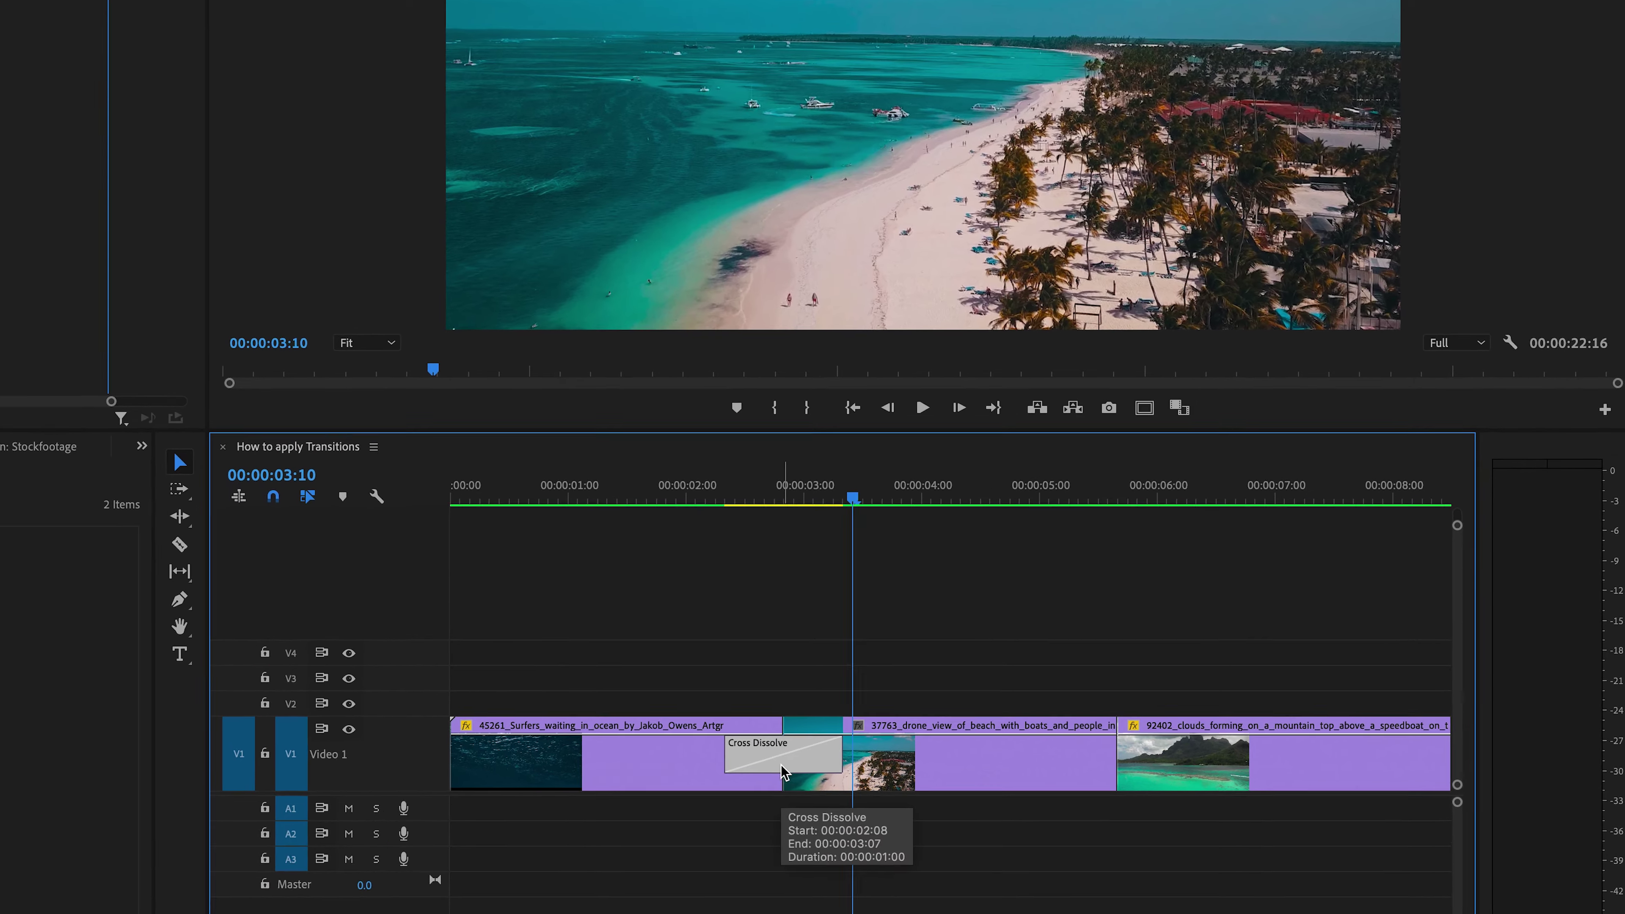
- Try a 2-second length for the Cross Dissolve through Set Transition Duration, and undo it
double_click(785, 772)
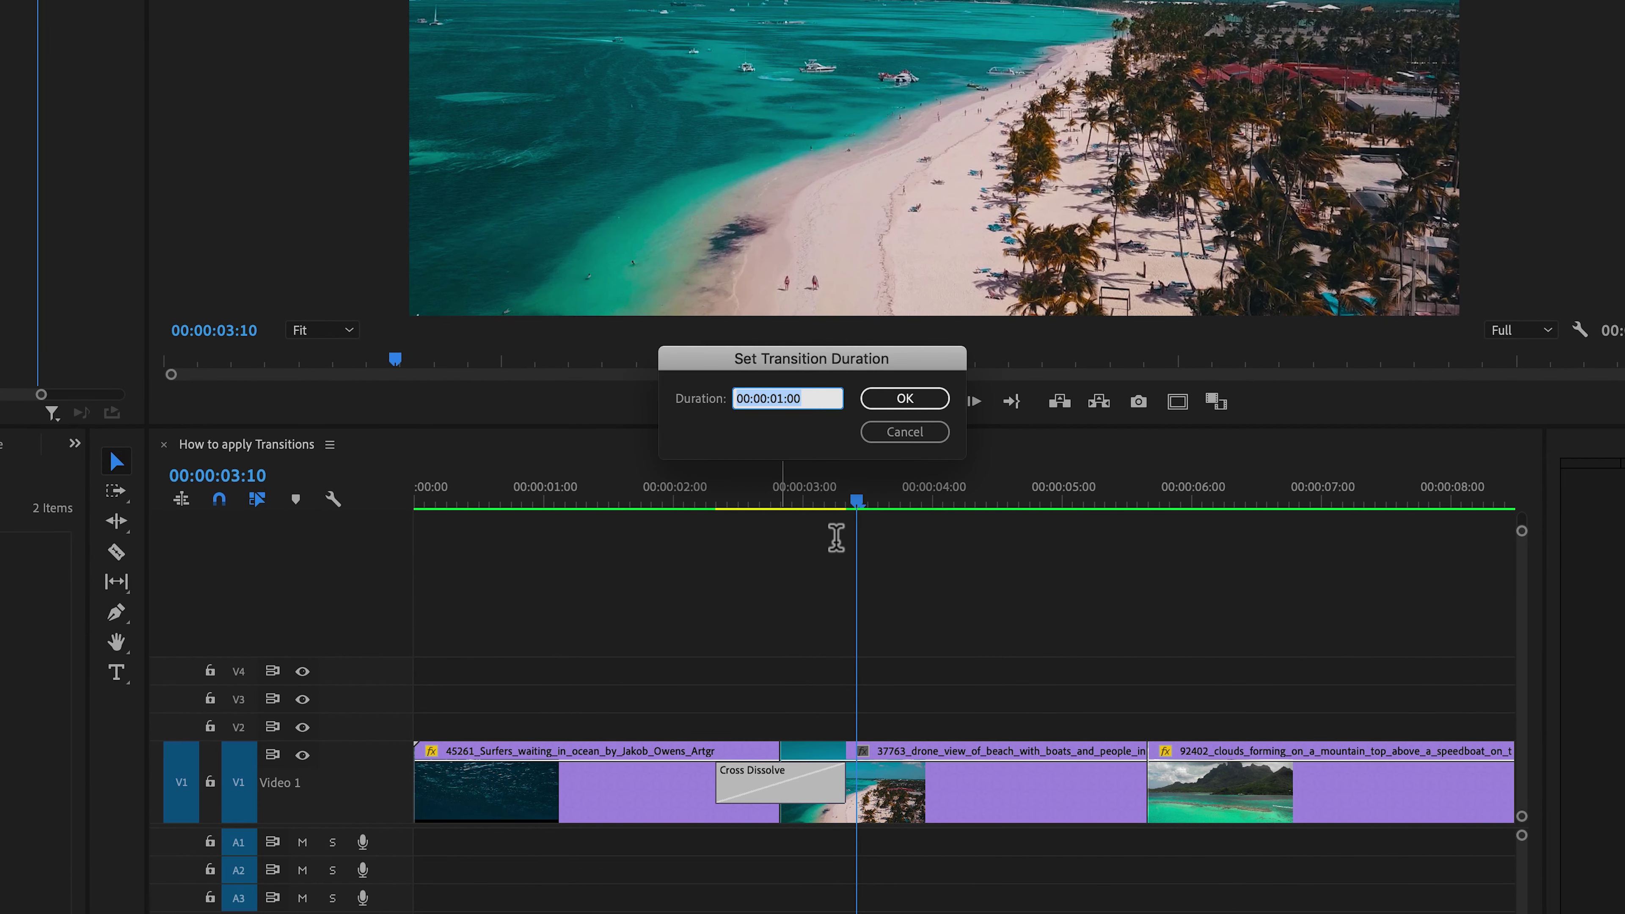
left_click(779, 400)
type("2")
key("Return")
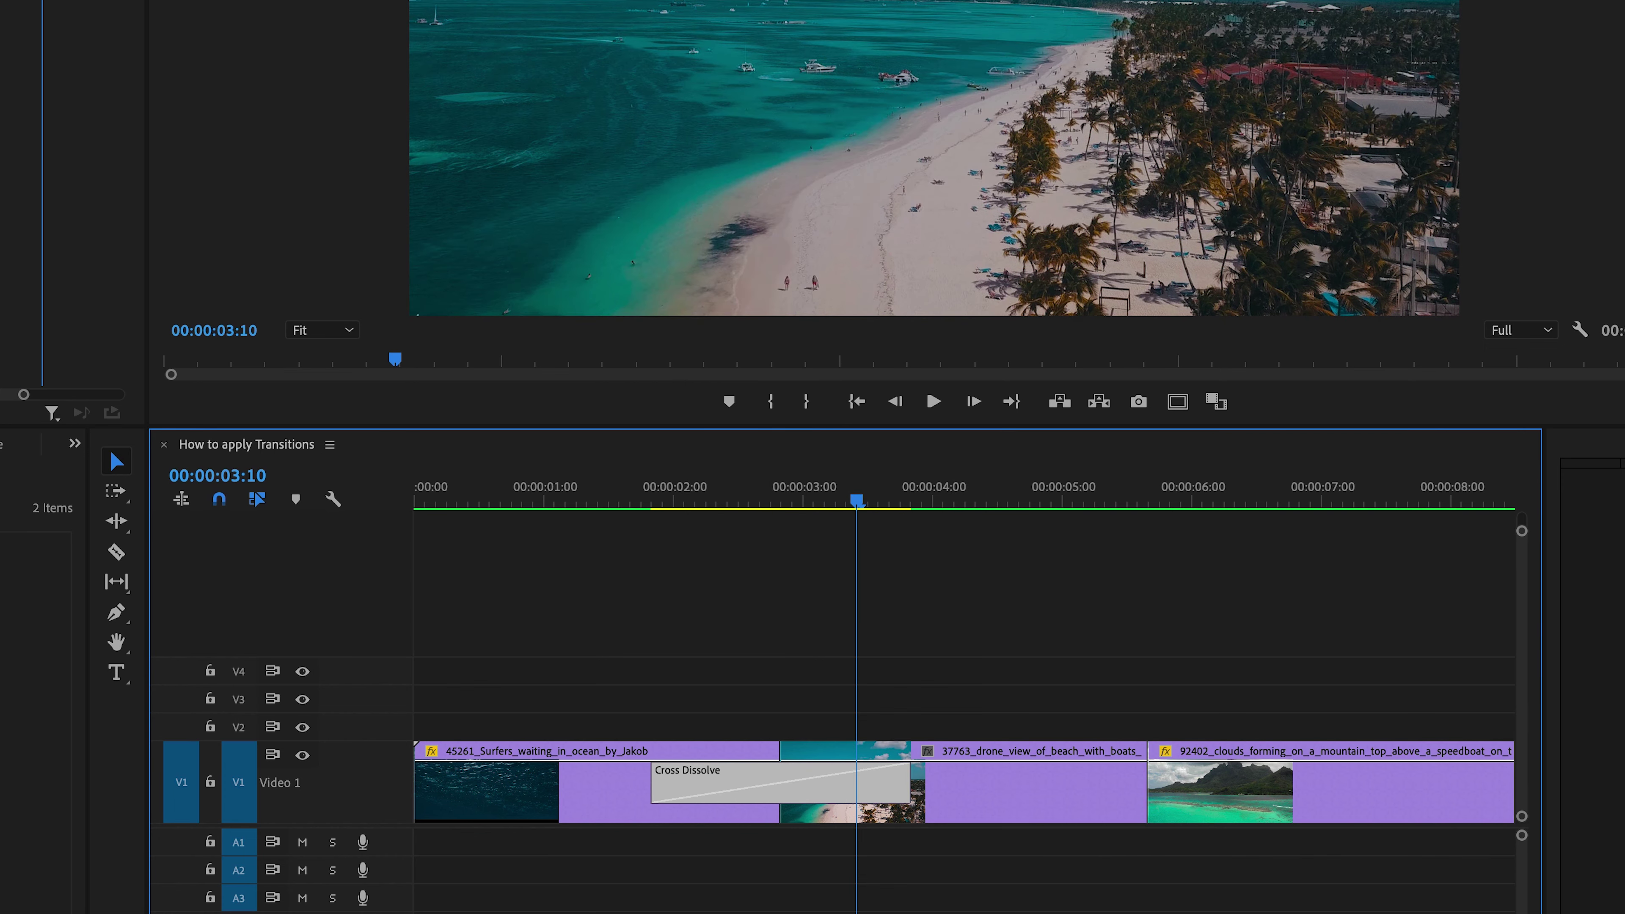
key("ctrl+z")
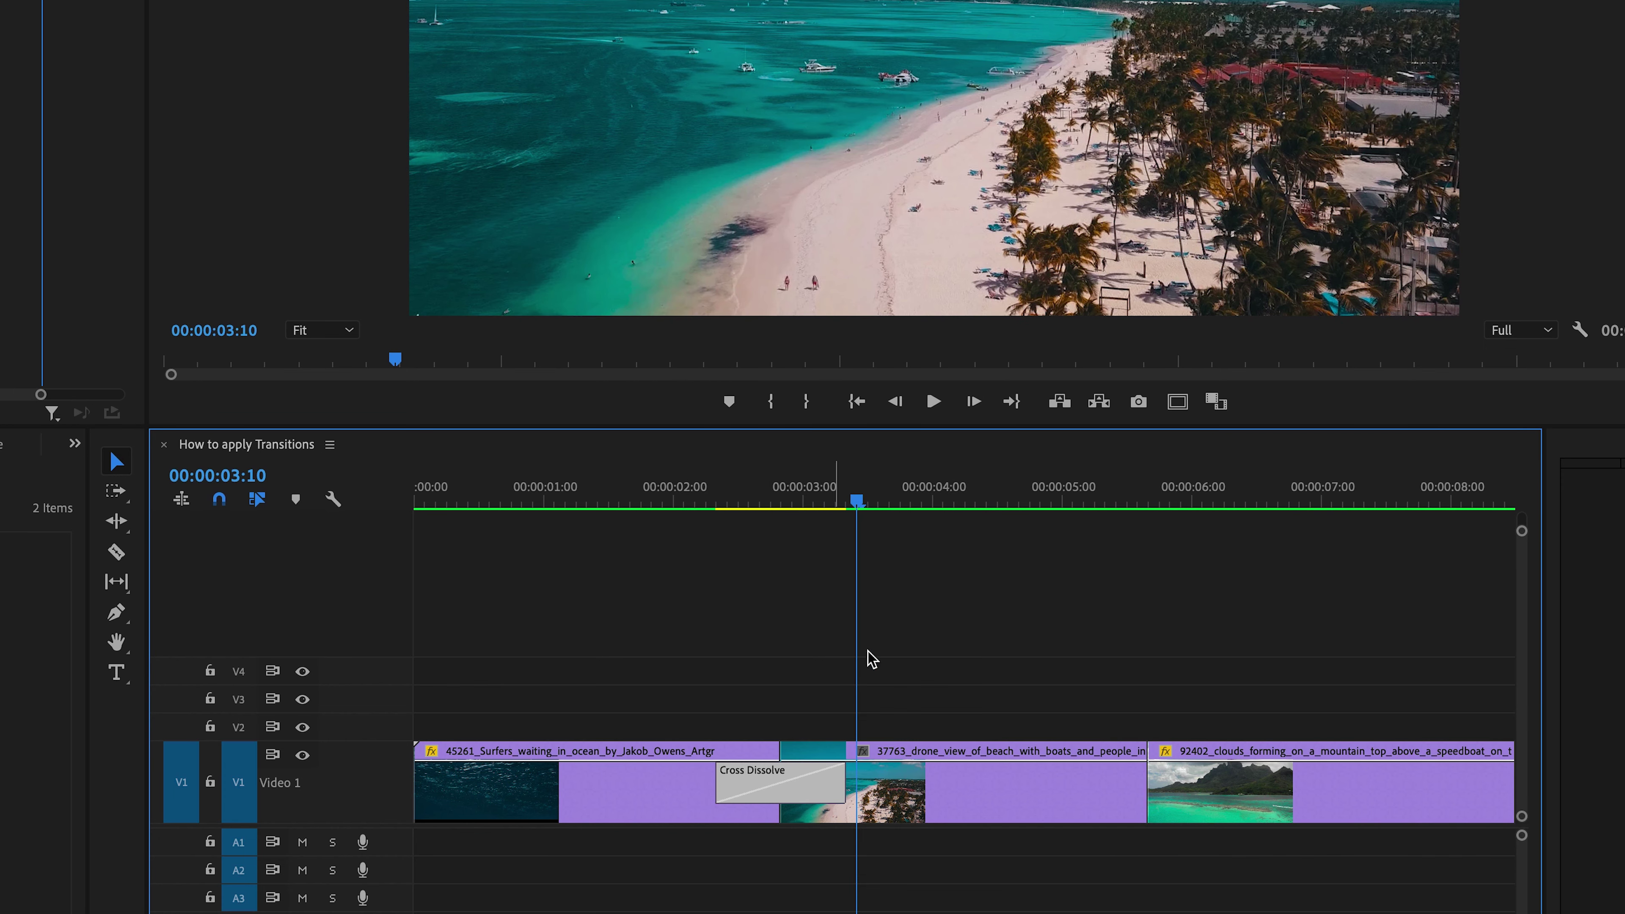
right_click(765, 789)
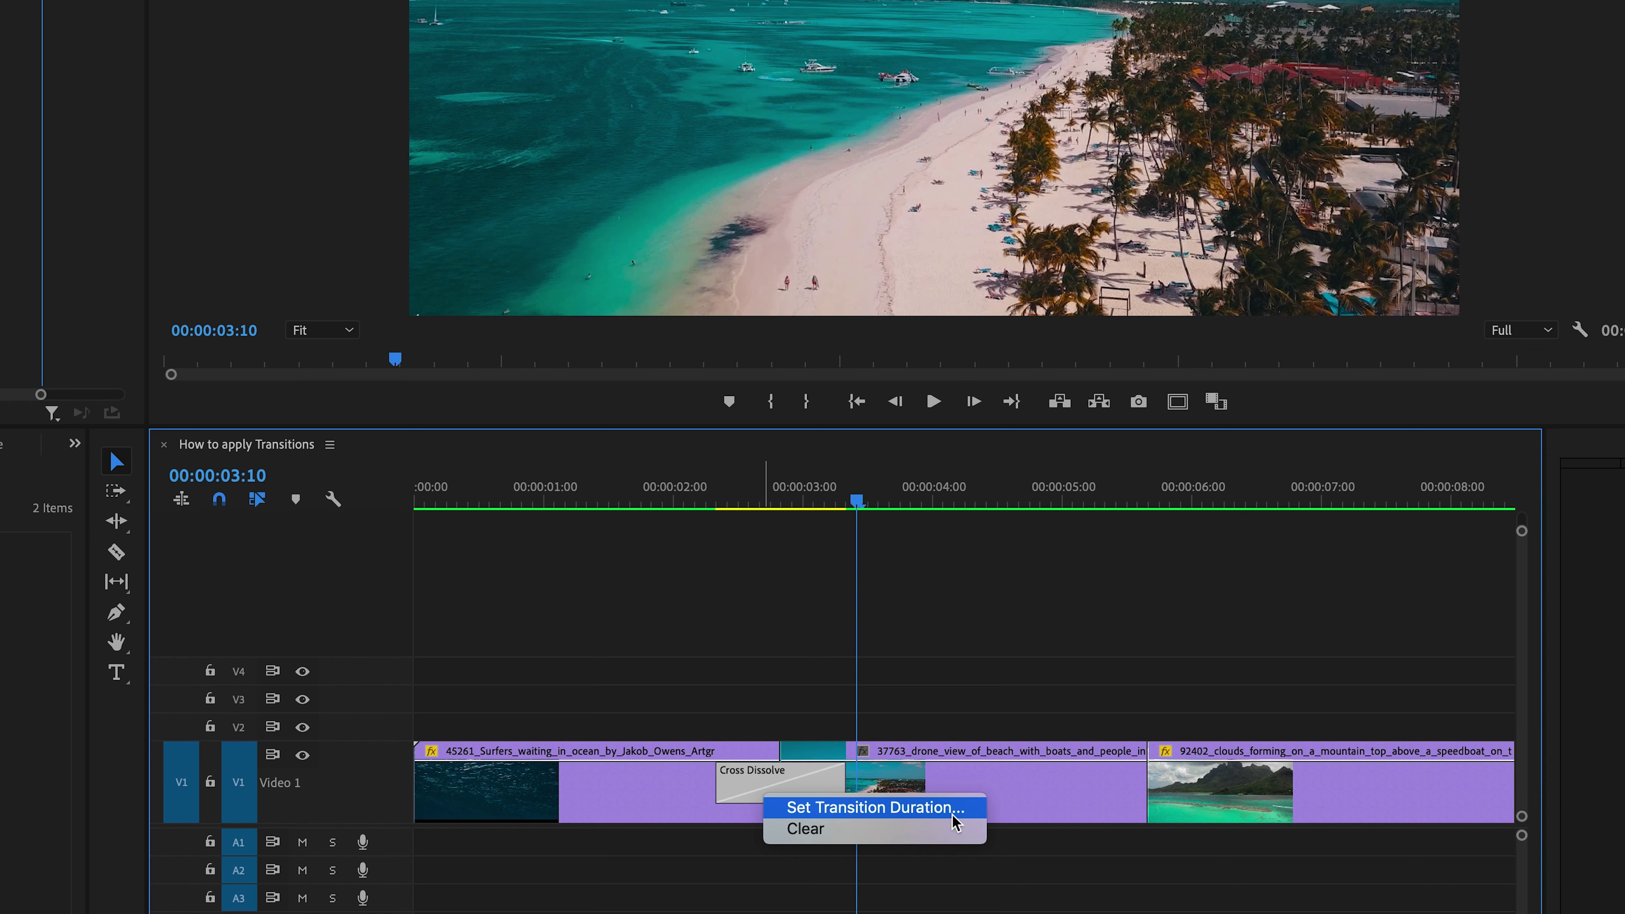
left_click(952, 815)
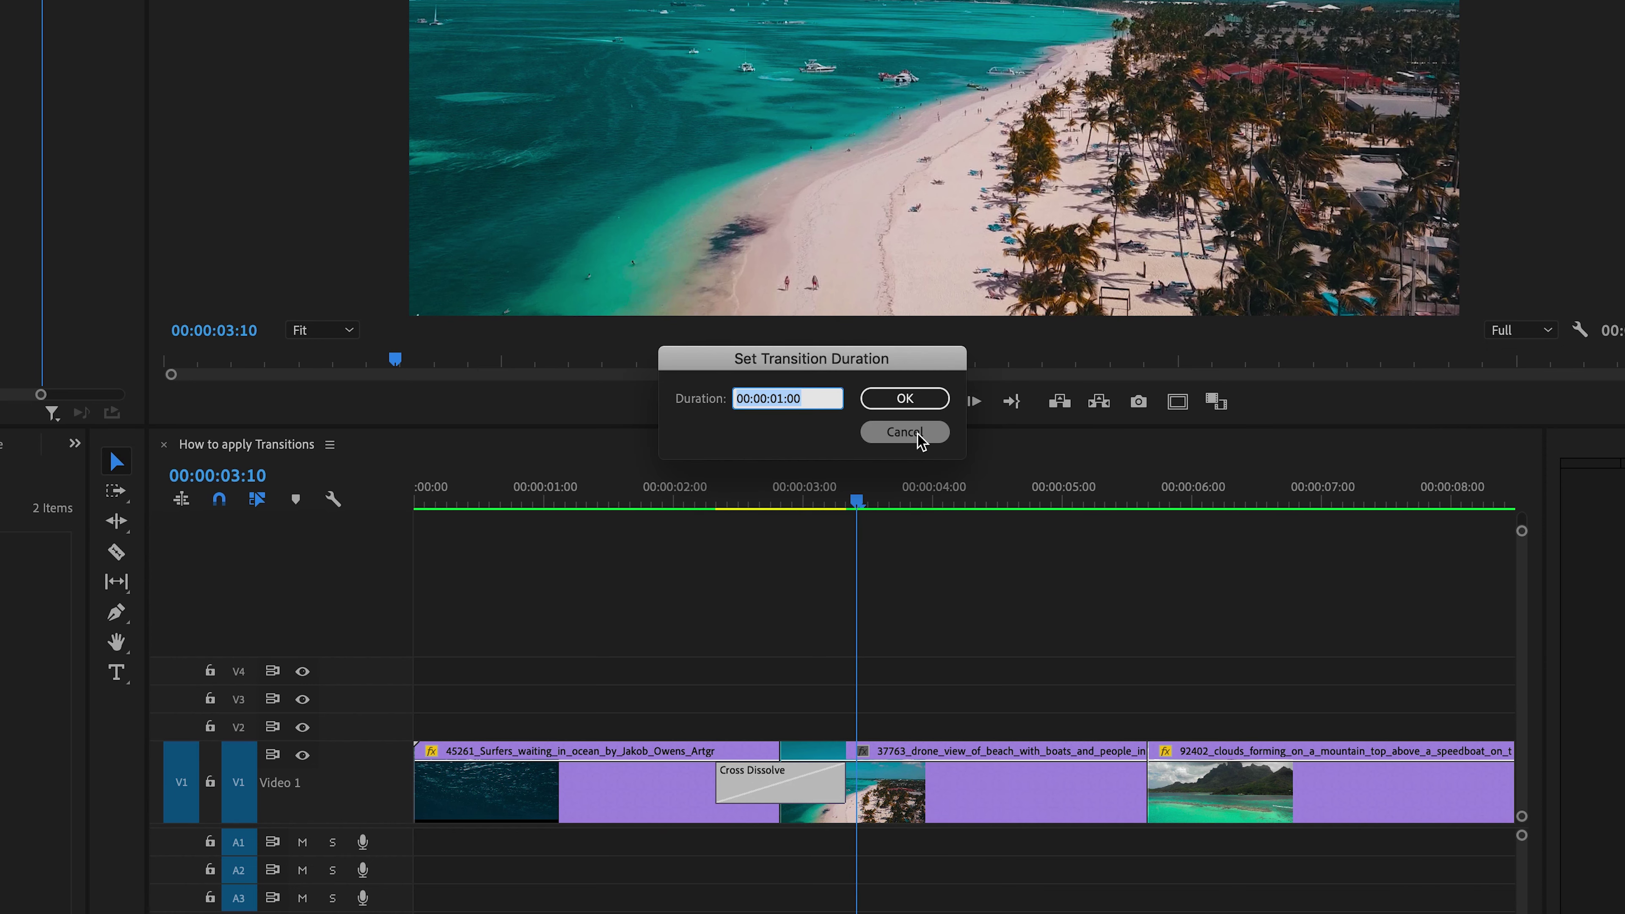
left_click(904, 432)
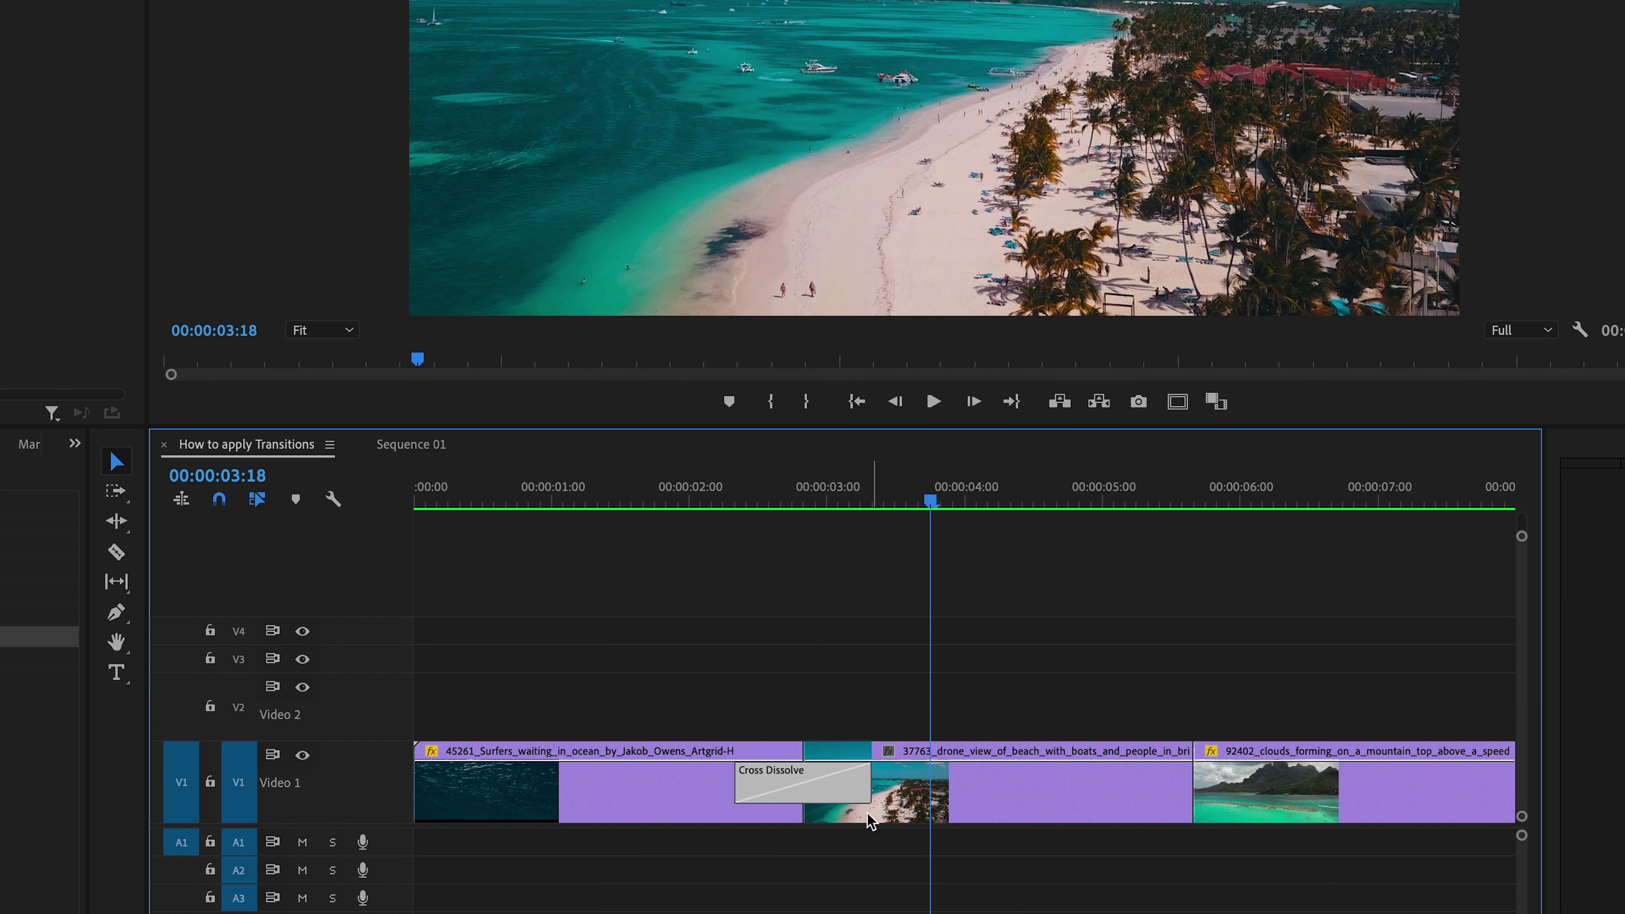
- Try to shorten the Cross Dissolve by trimming its end closer to the cut in the timeline
left_click_drag(871, 797, 816, 797)
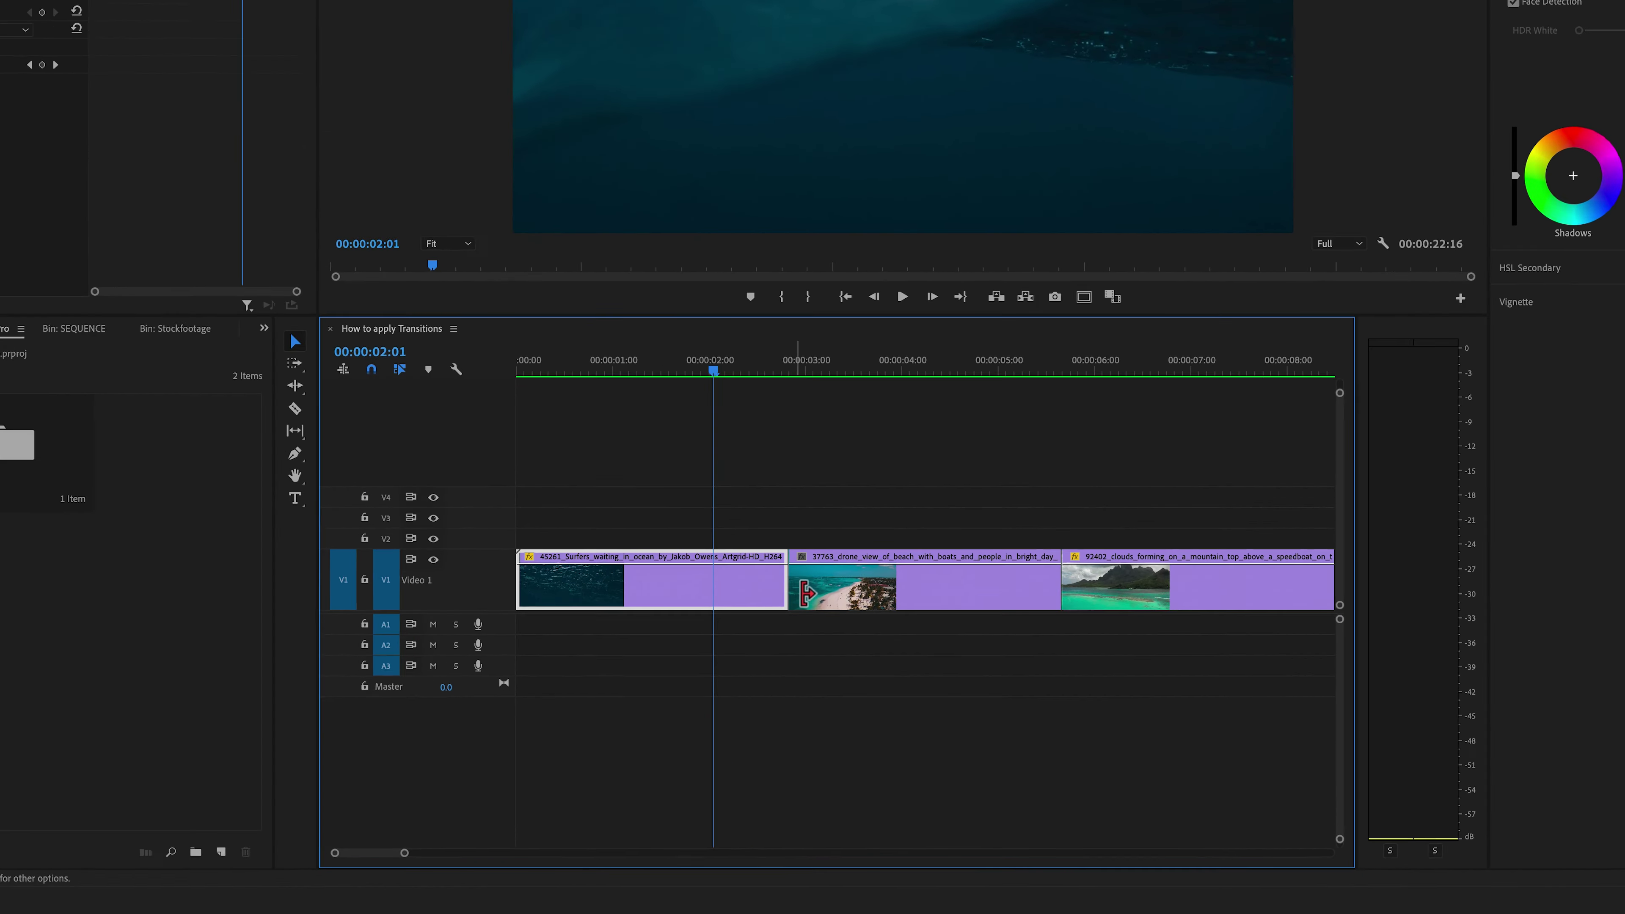
- Apply the default transition to the edit point between the surfers and beach clips
right_click(794, 593)
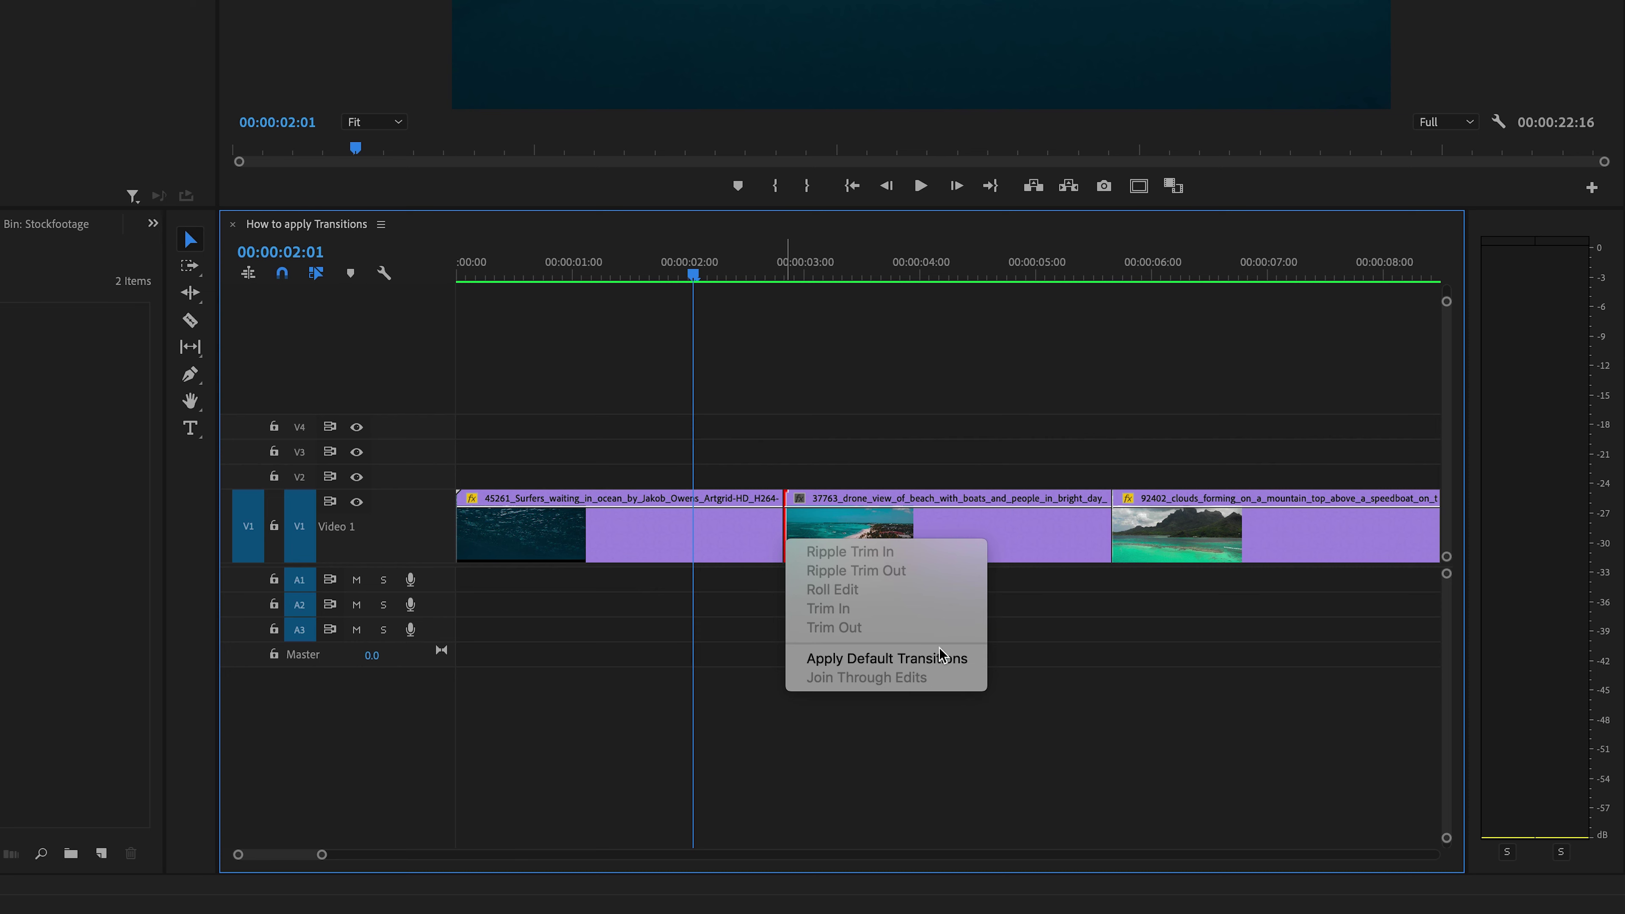
left_click(946, 659)
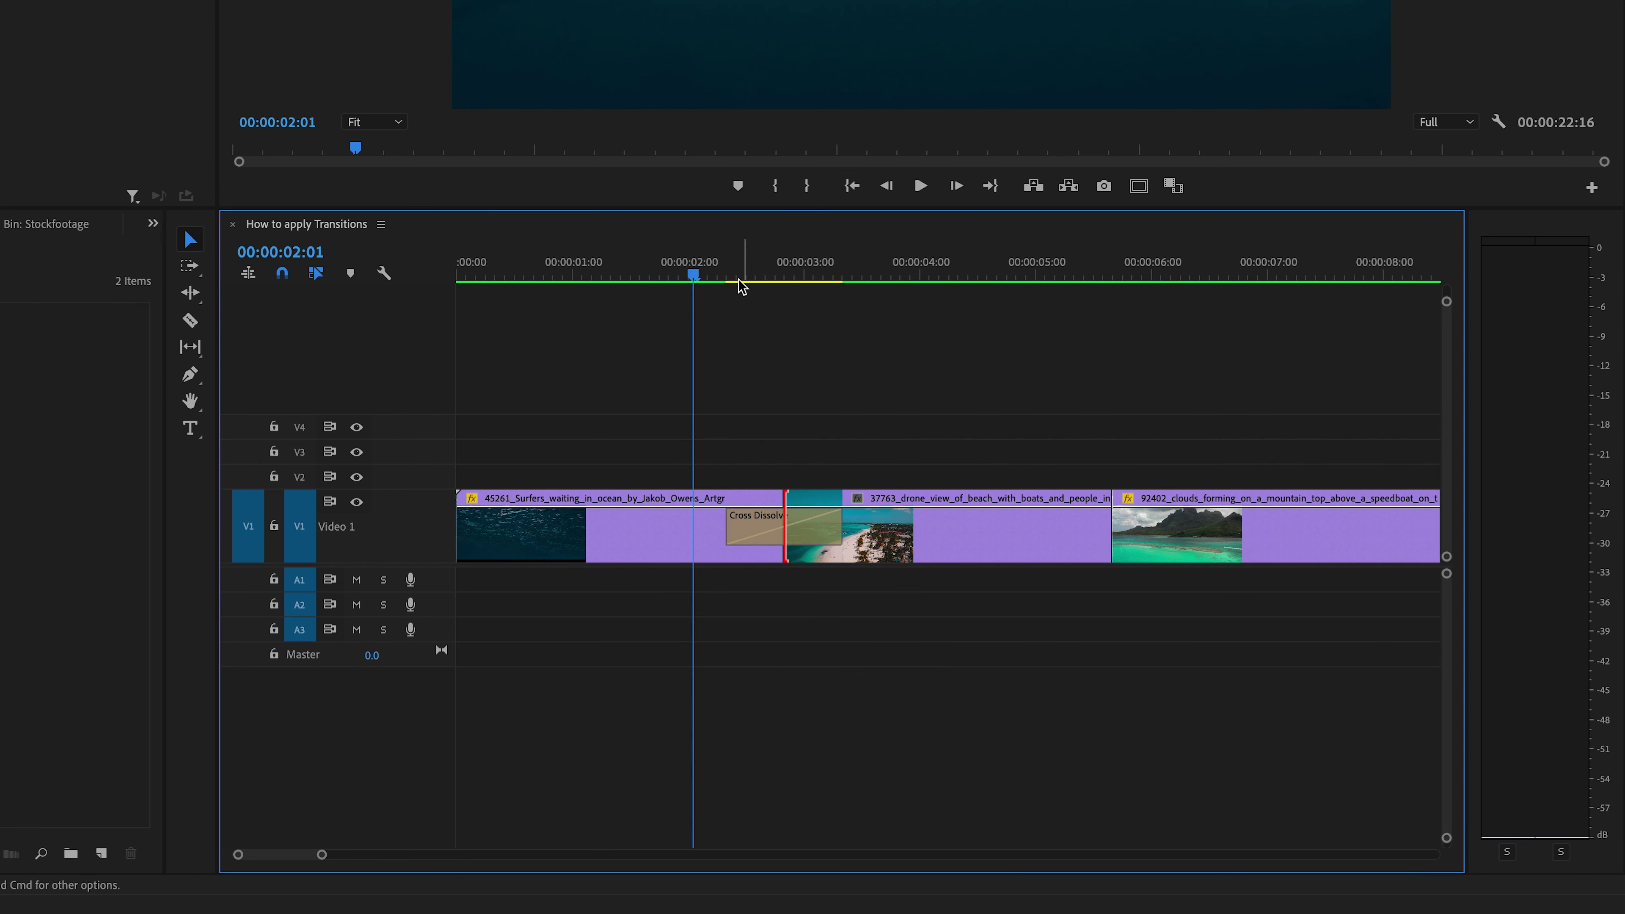
- Bring up the Effects library and expand Video Transitions to list the Dissolve transitions
left_click(399, 455)
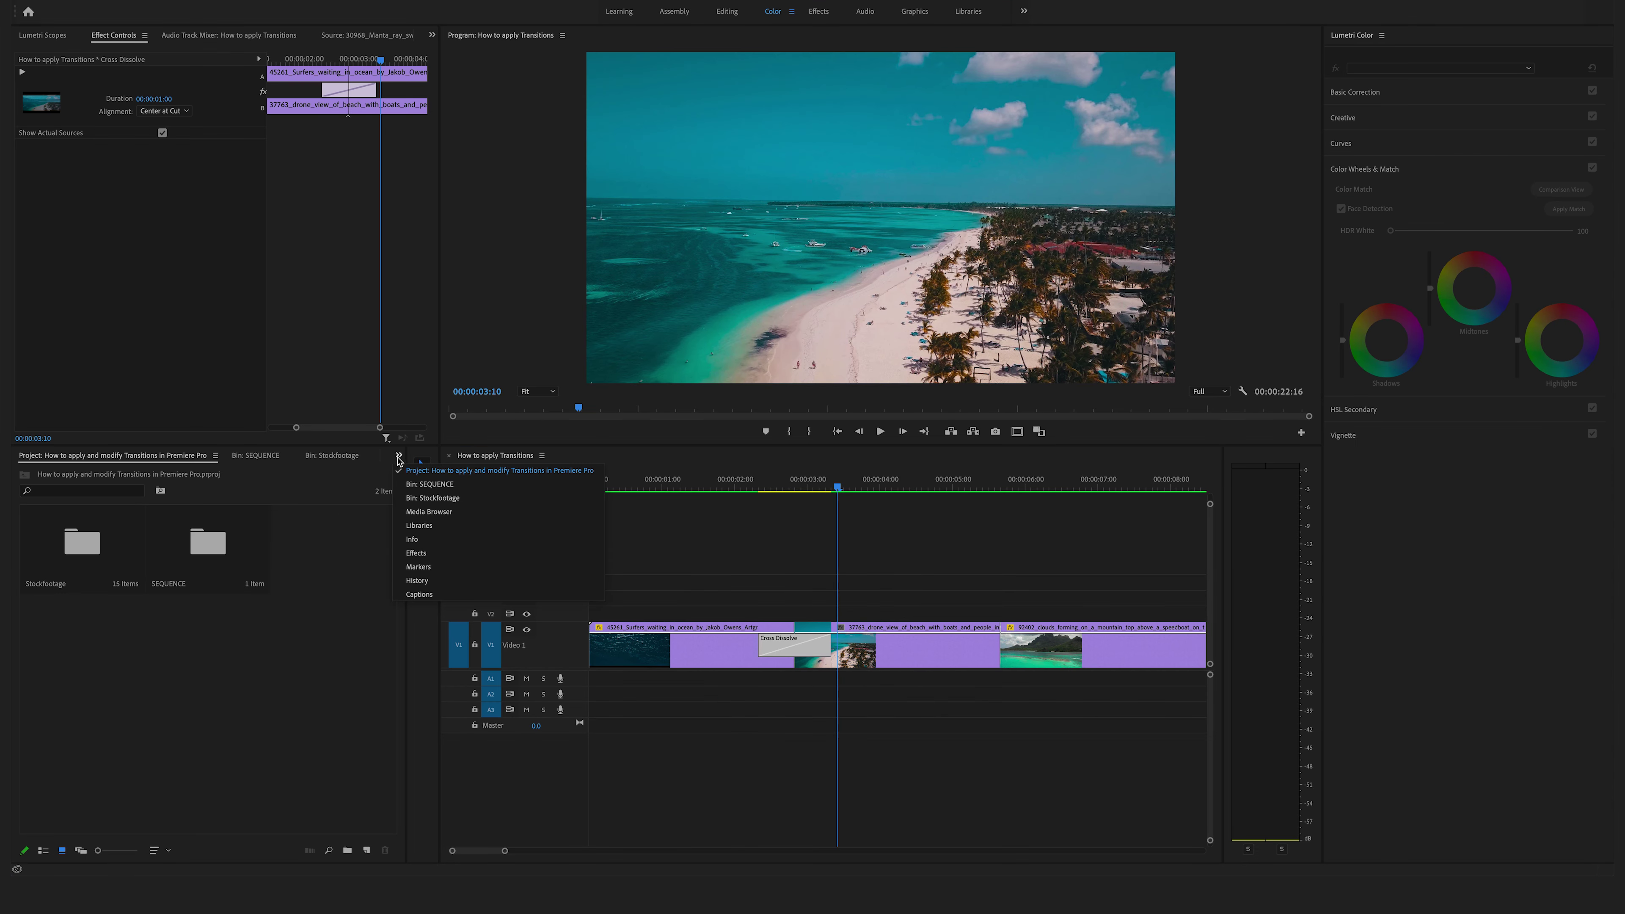
left_click(446, 557)
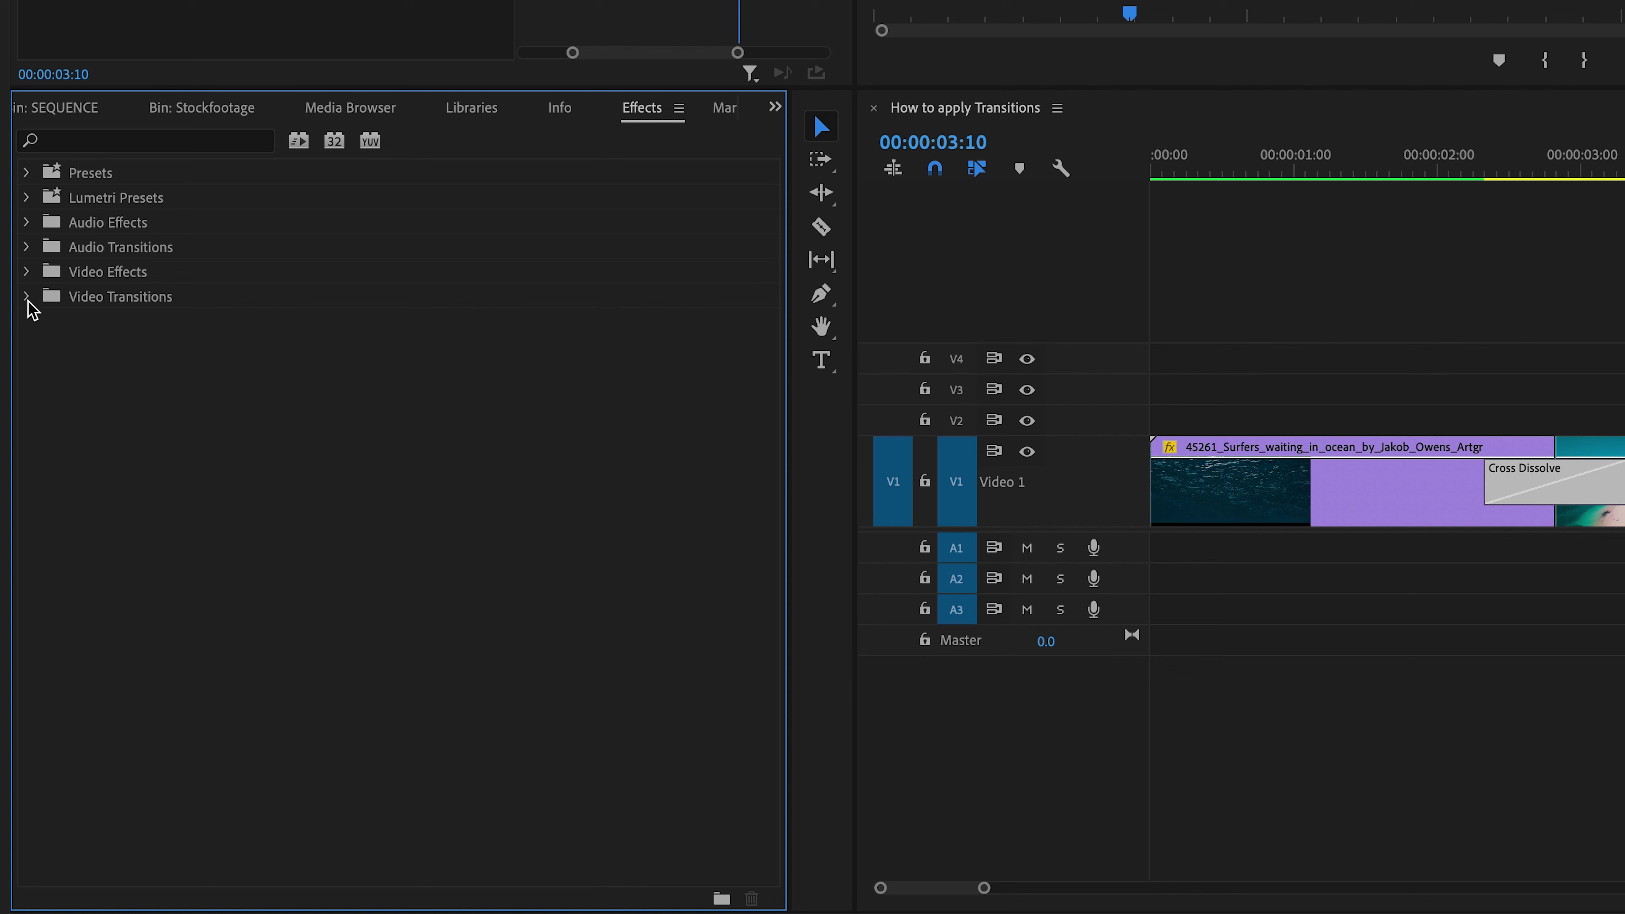
left_click(27, 298)
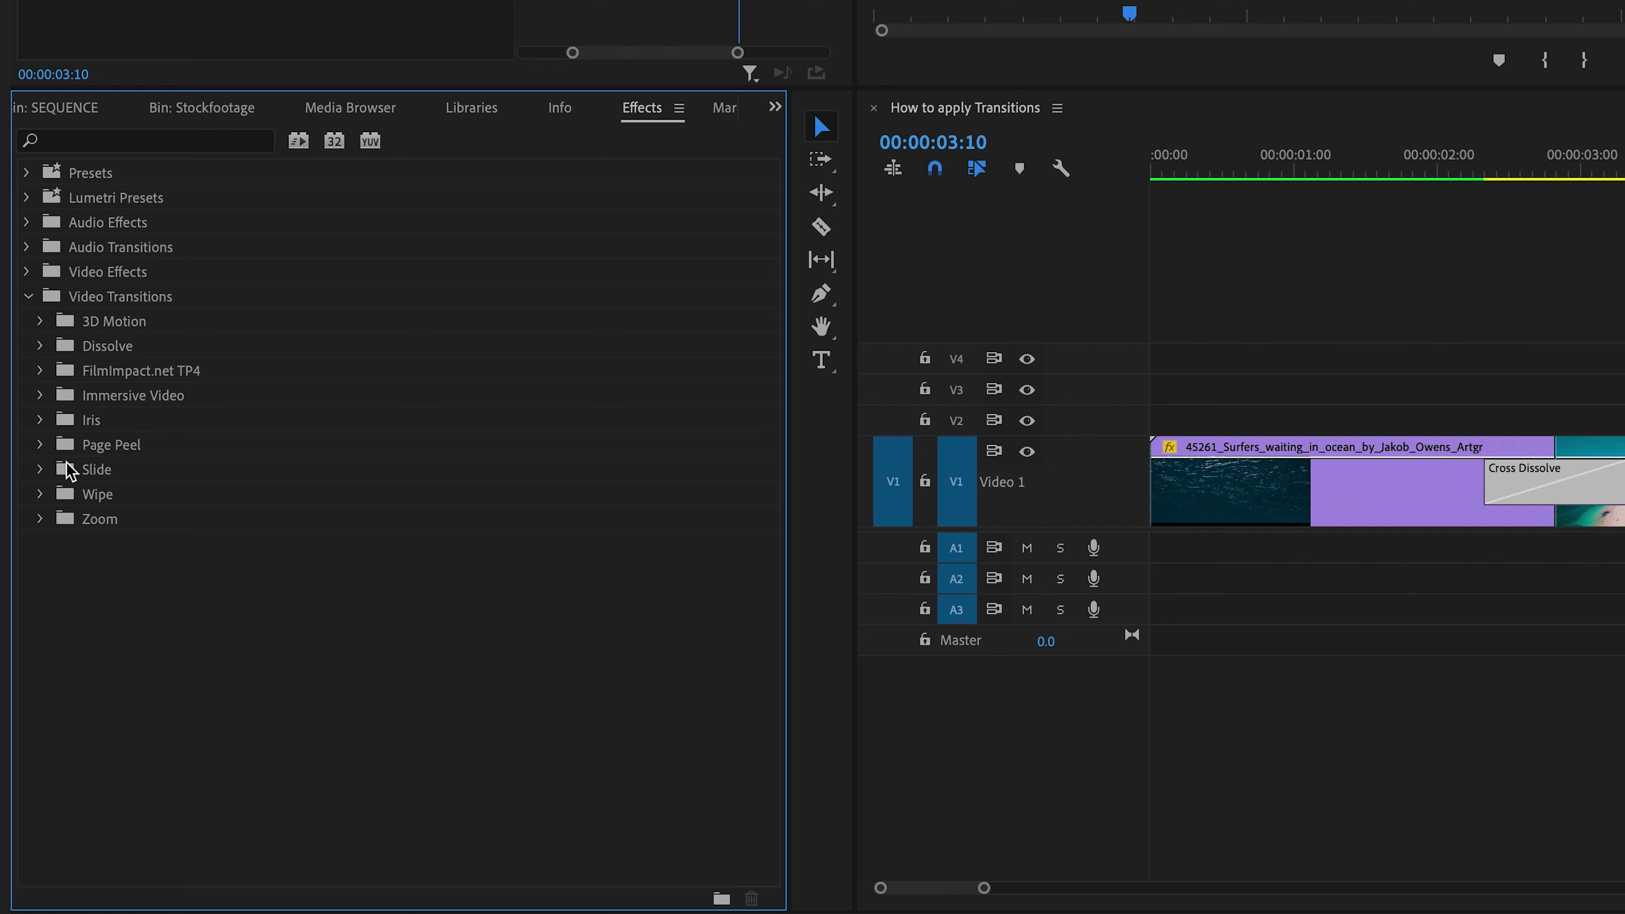
left_click(40, 346)
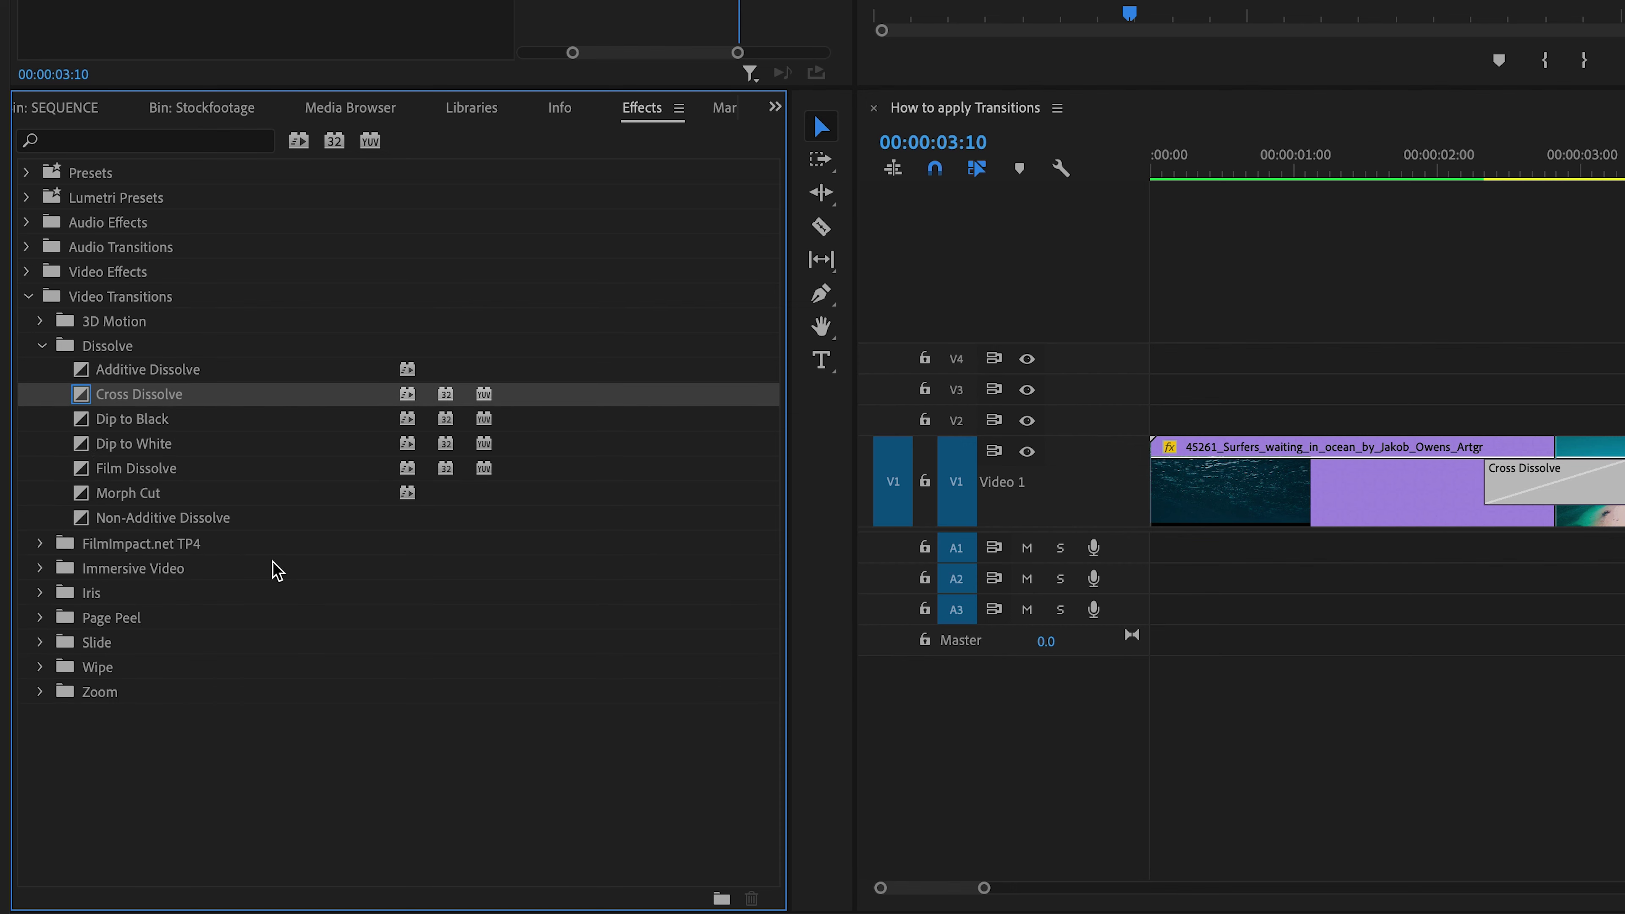
- Apply a Cross Dissolve to the cut between the drone beach clip and the mountain clouds clip
left_click_drag(75, 398, 1124, 515)
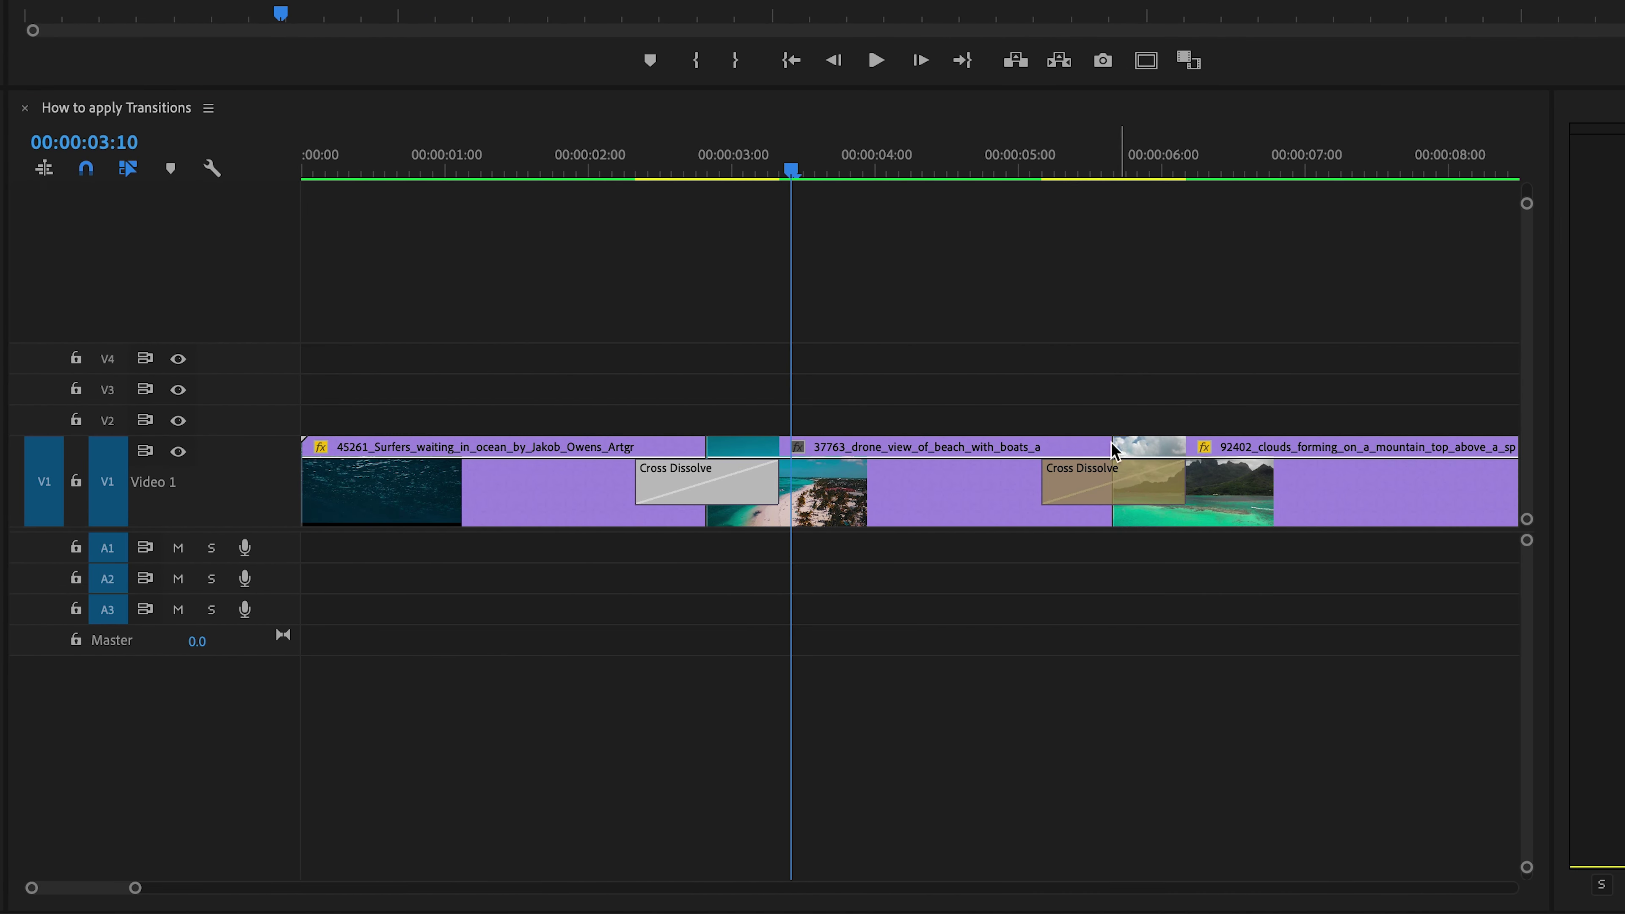
left_click(1061, 168)
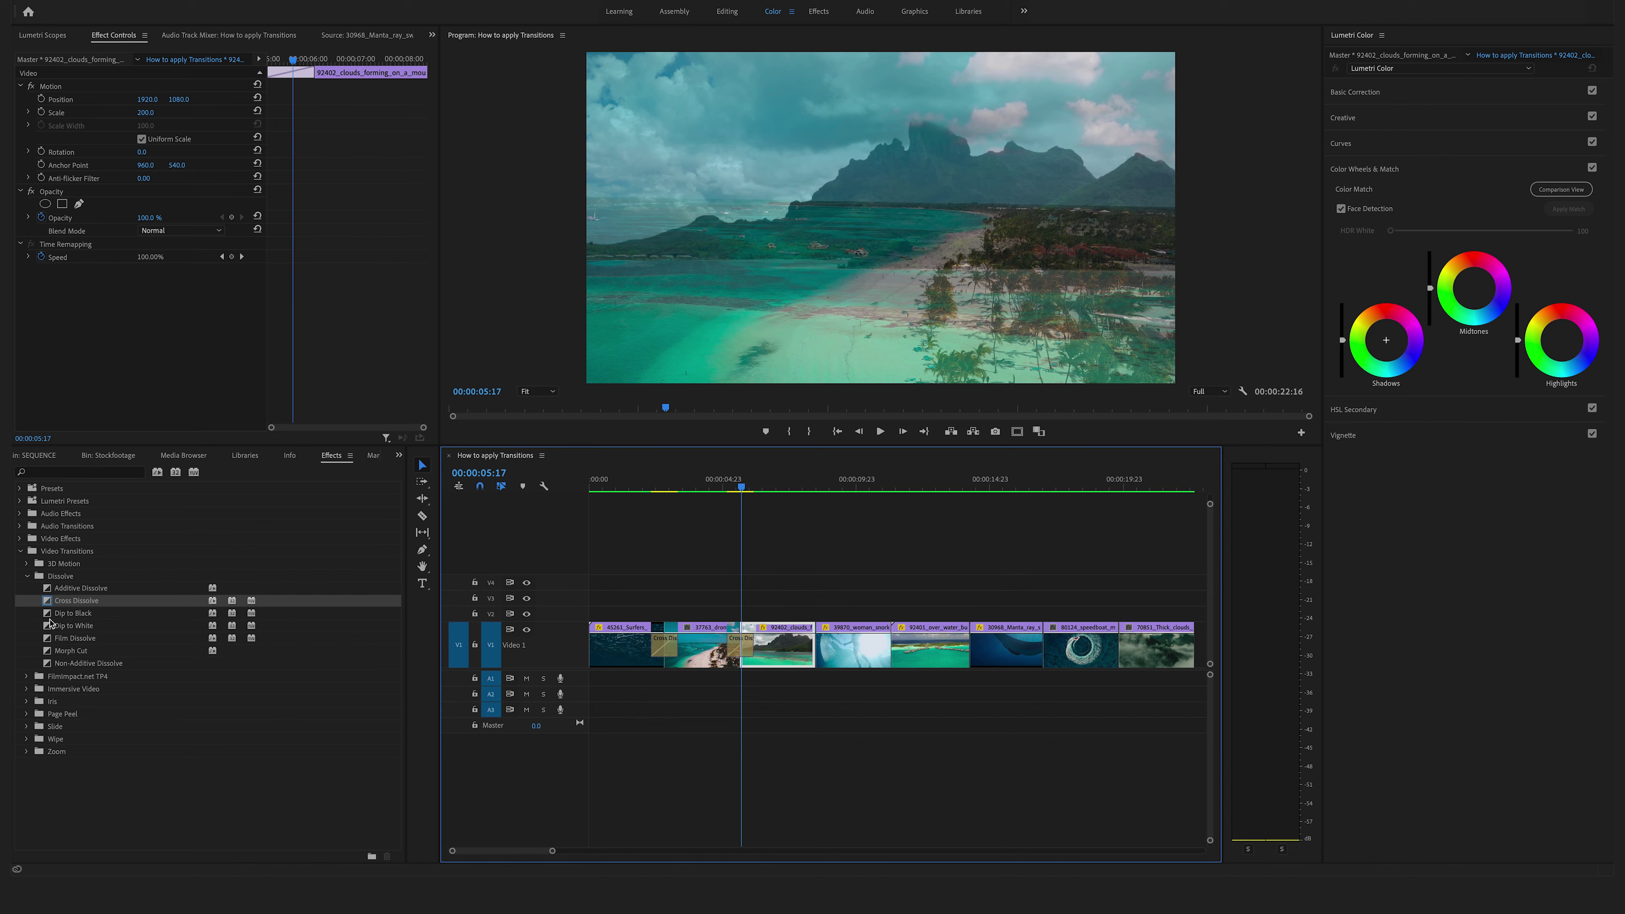
- Apply Dip to Black to the cut between the mountain clouds and underwater woman clips, and play through it
left_click(48, 639)
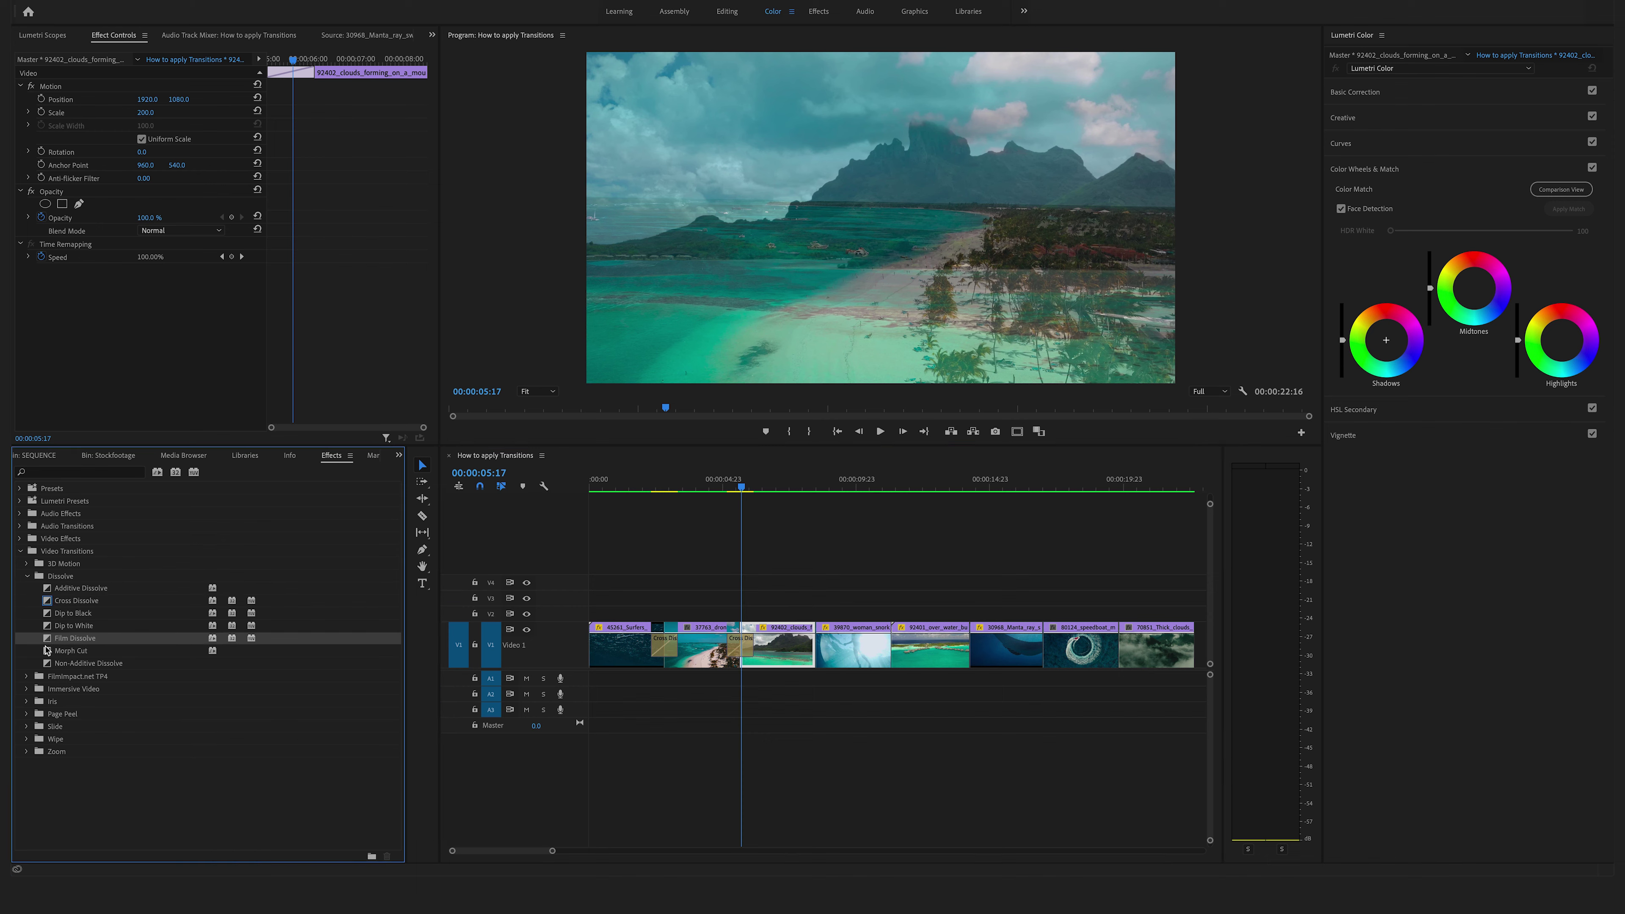
left_click(48, 615)
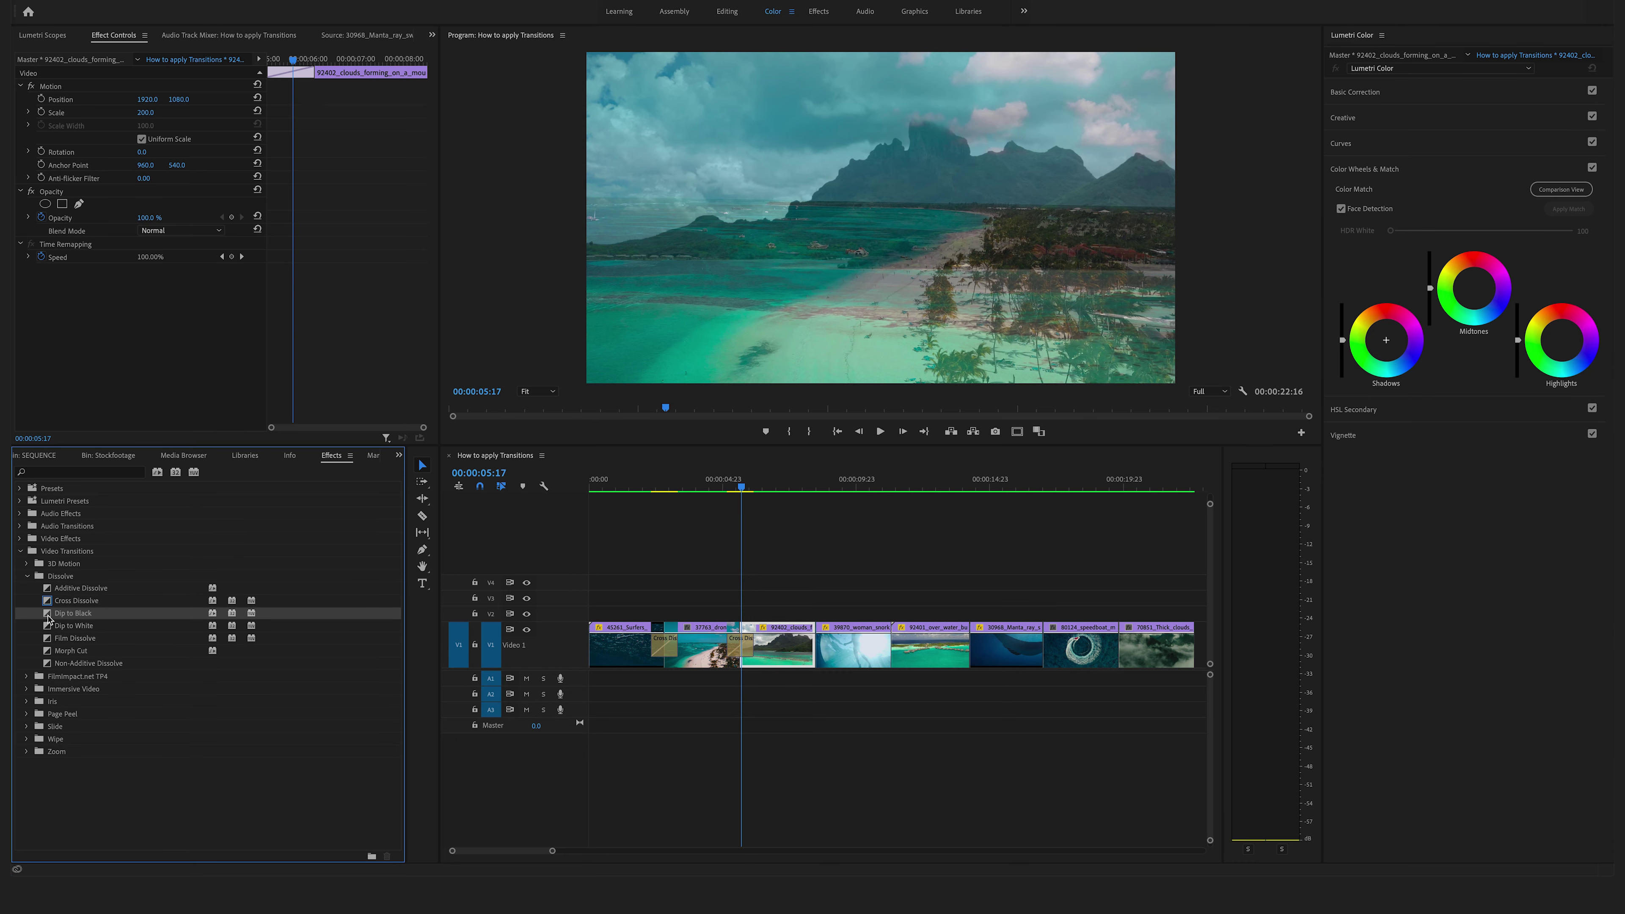
left_click_drag(64, 626, 826, 693)
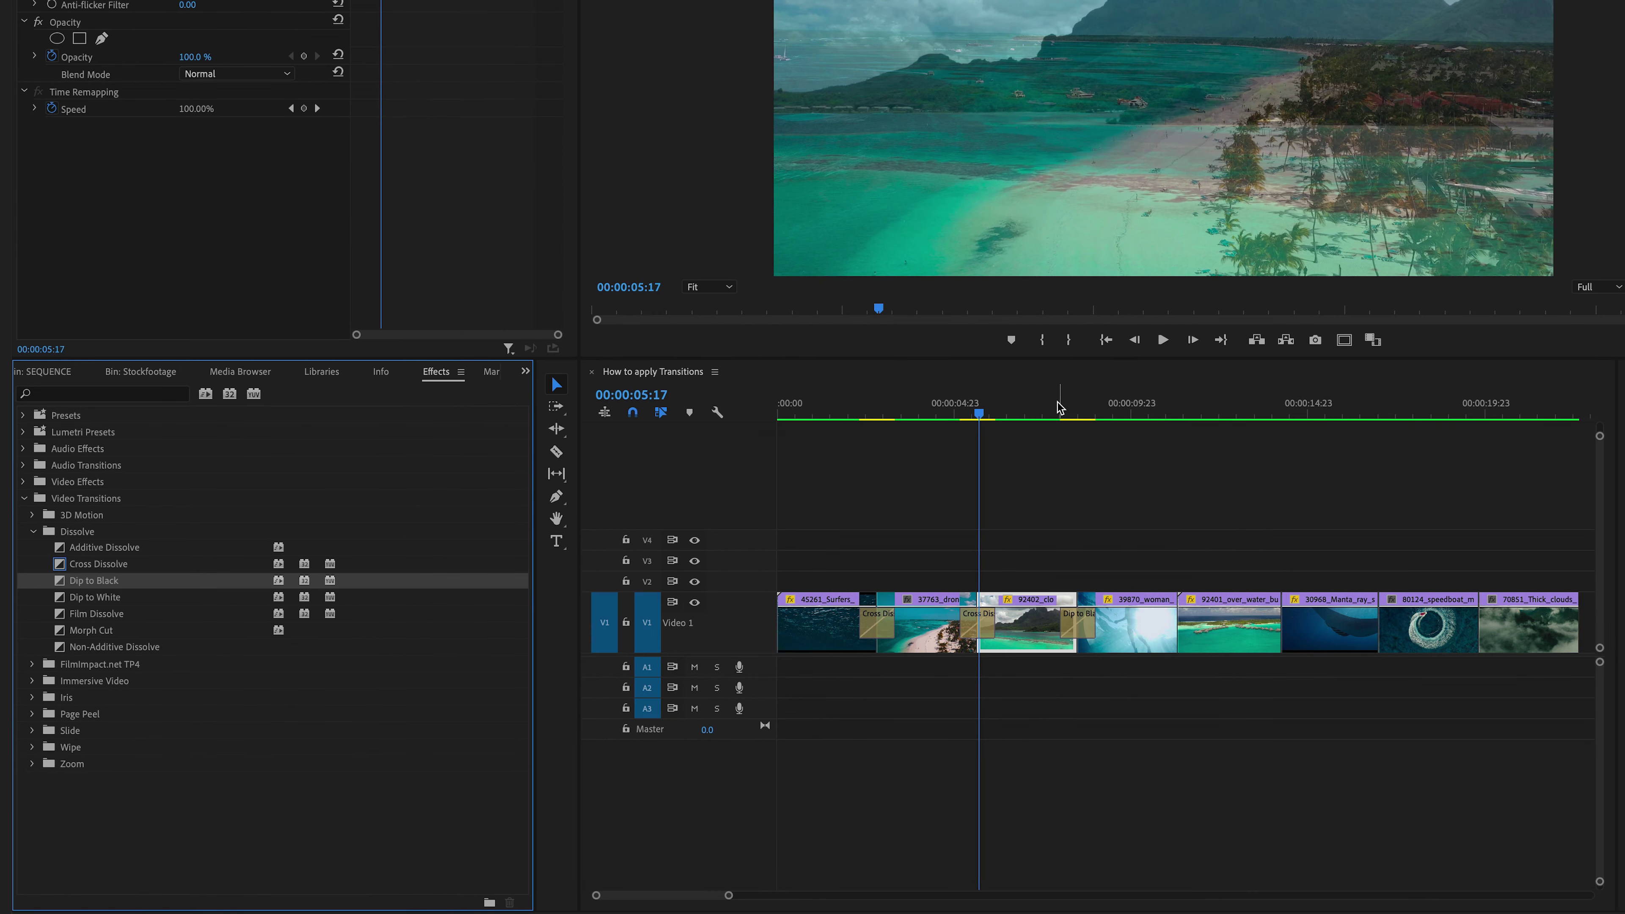
left_click(1057, 405)
key("space")
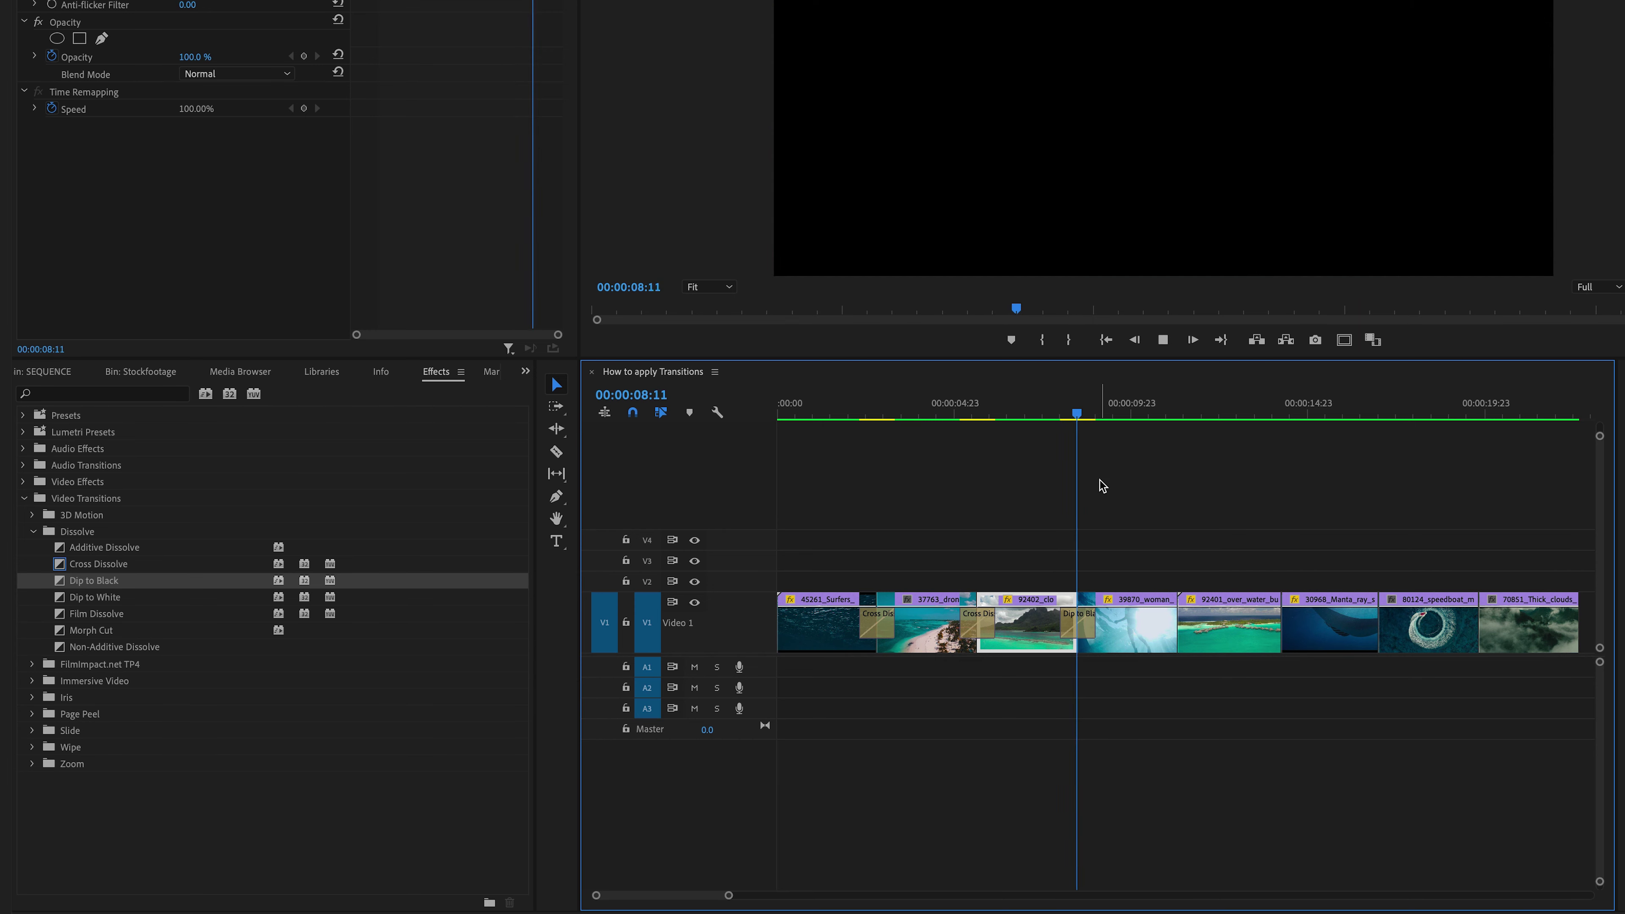
key("space")
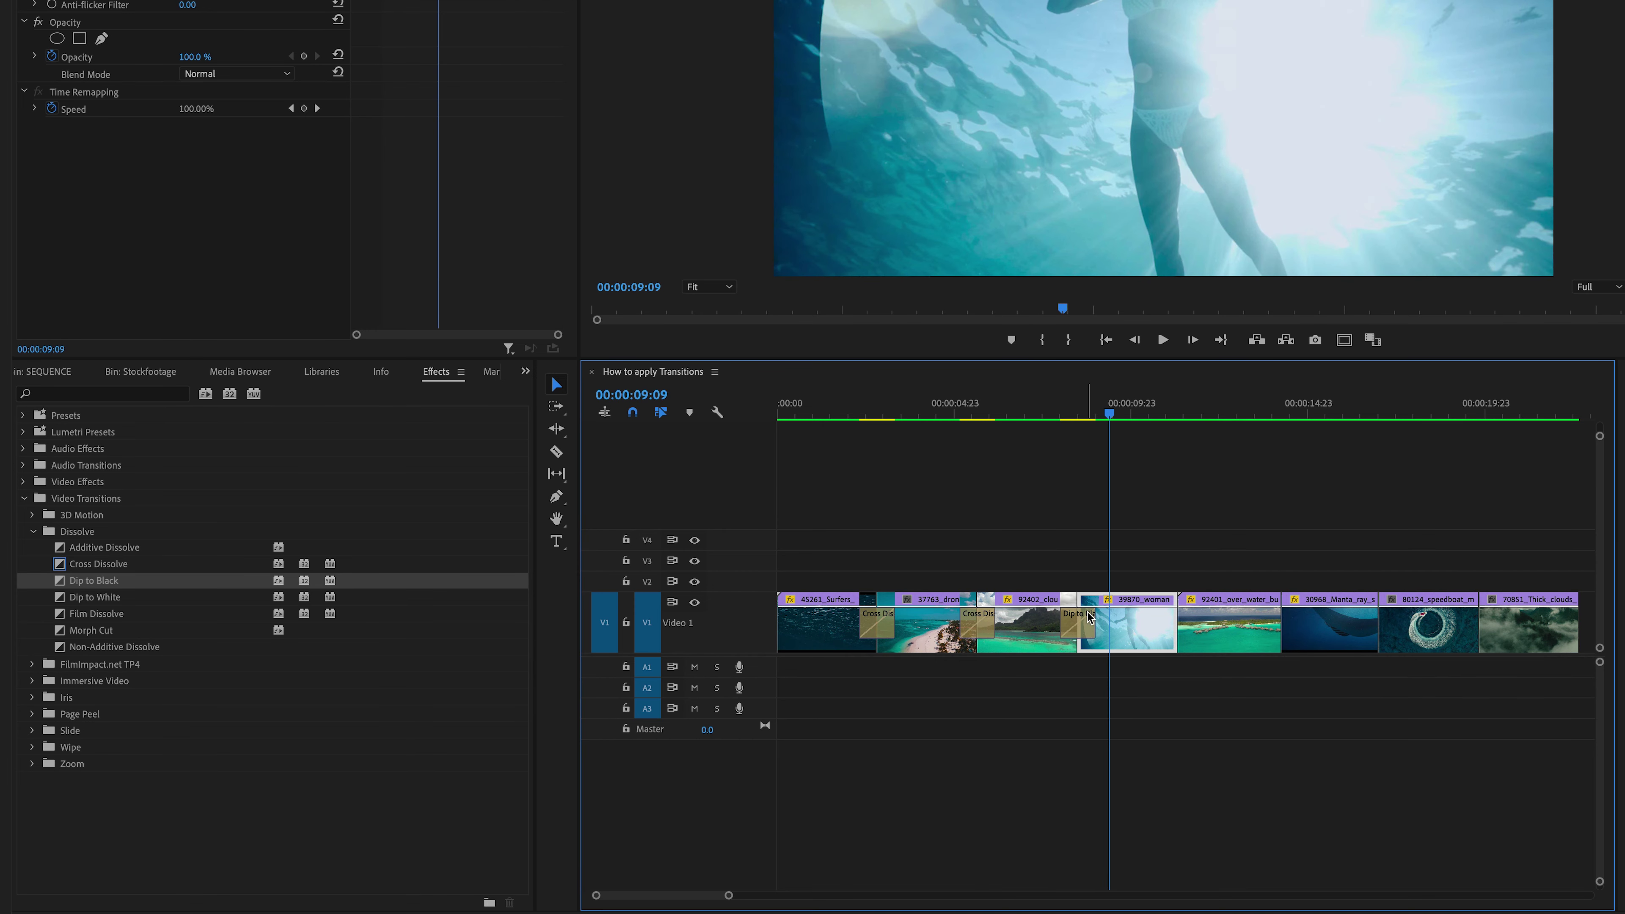
- Set the Dip to Black transition's duration to 2 seconds and play through it
left_click(1080, 410)
double_click(1084, 631)
left_click(1053, 337)
type("2")
key("Return")
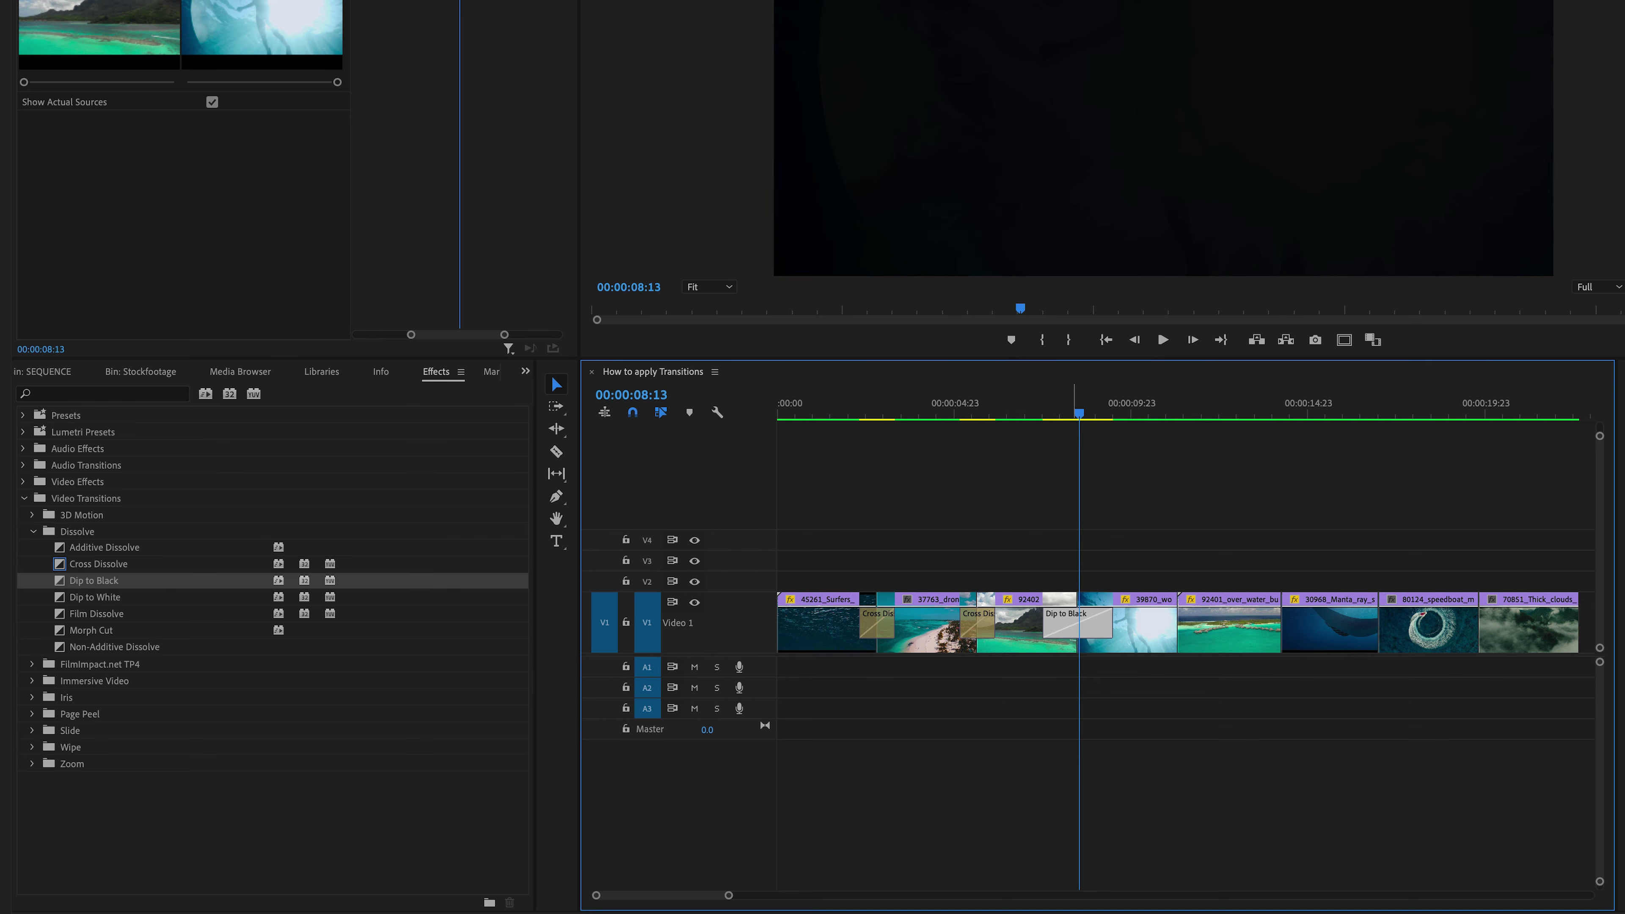
left_click(1023, 413)
key("space")
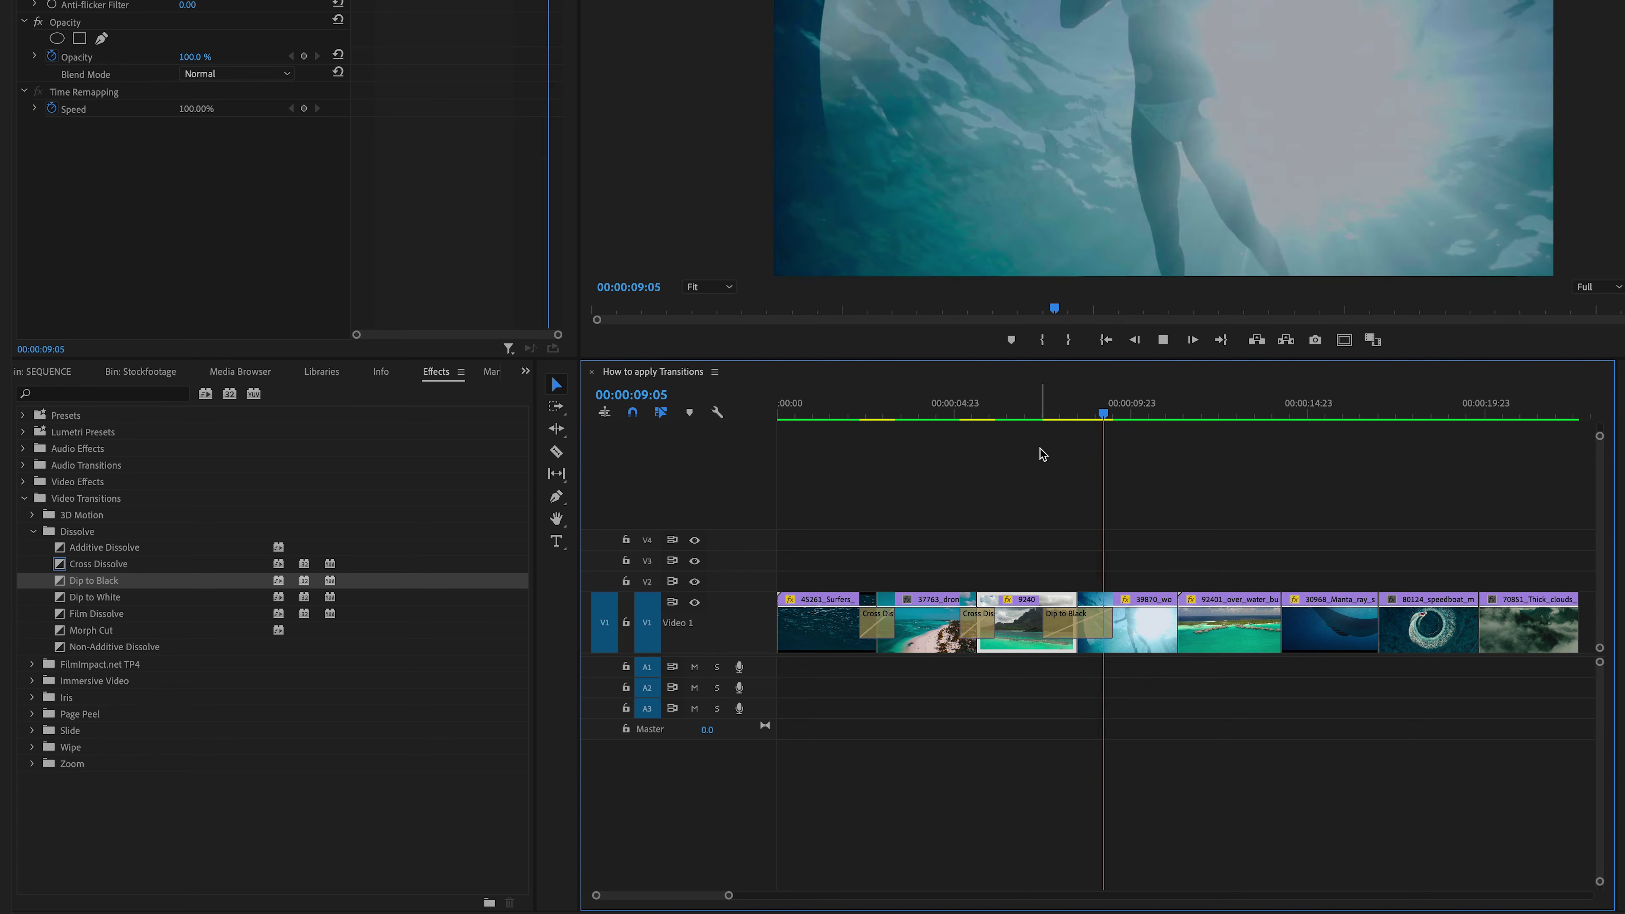
key("space")
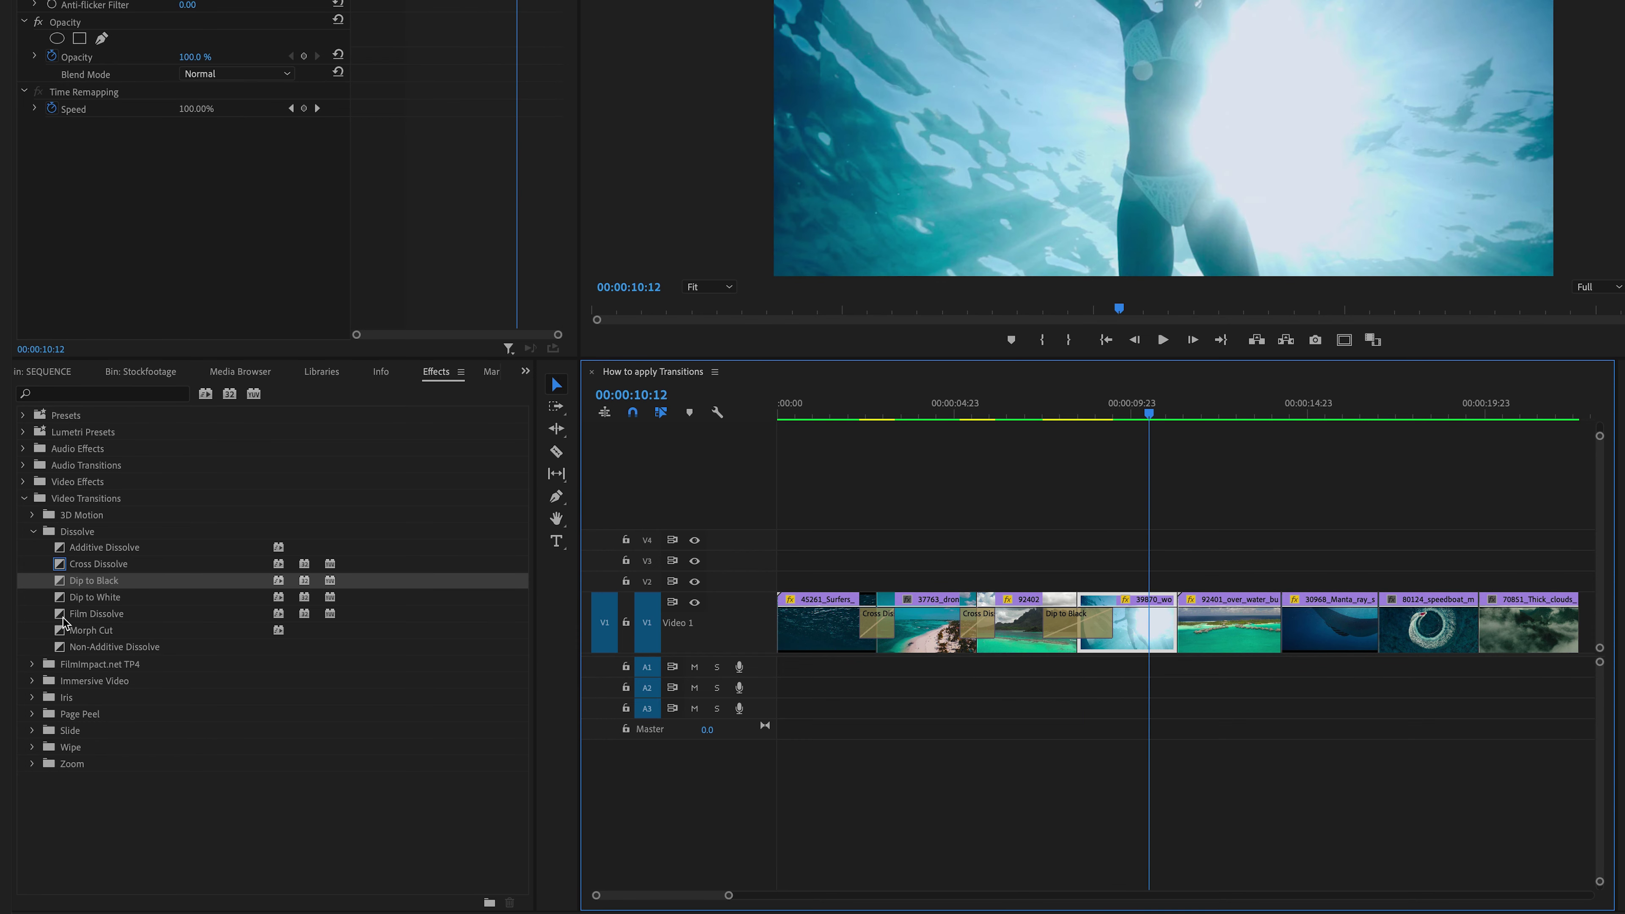
- Try a Film Dissolve on the cut between the underwater woman and over-water bungalows clips, and select it
left_click_drag(63, 616, 1162, 638)
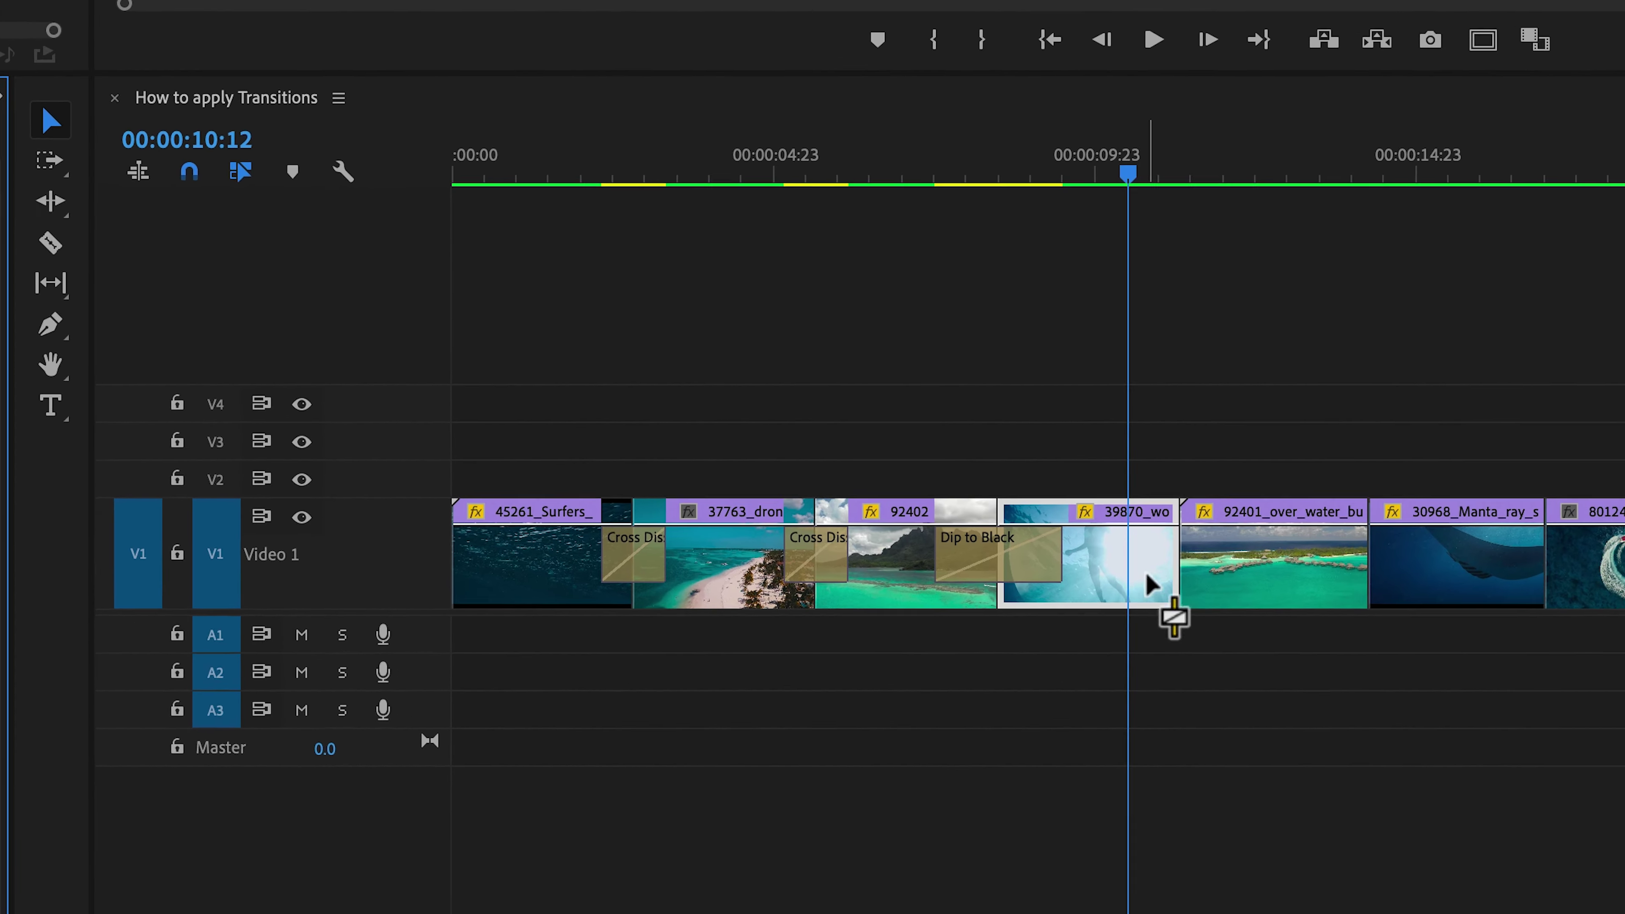
left_click_drag(1149, 583, 1171, 539)
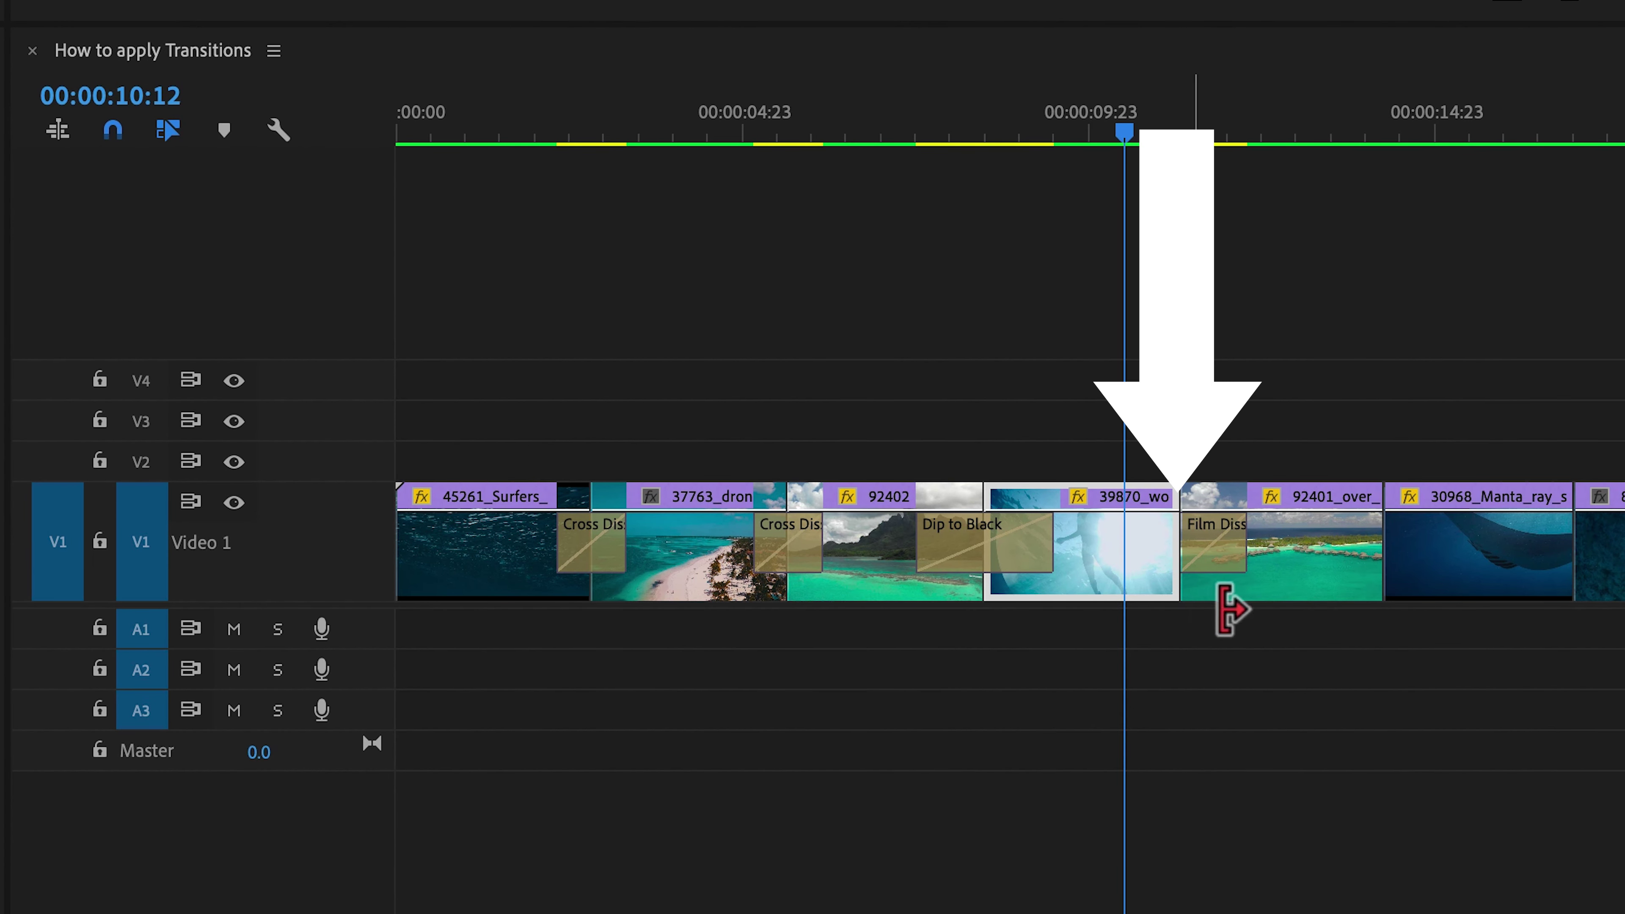
left_click(1204, 554)
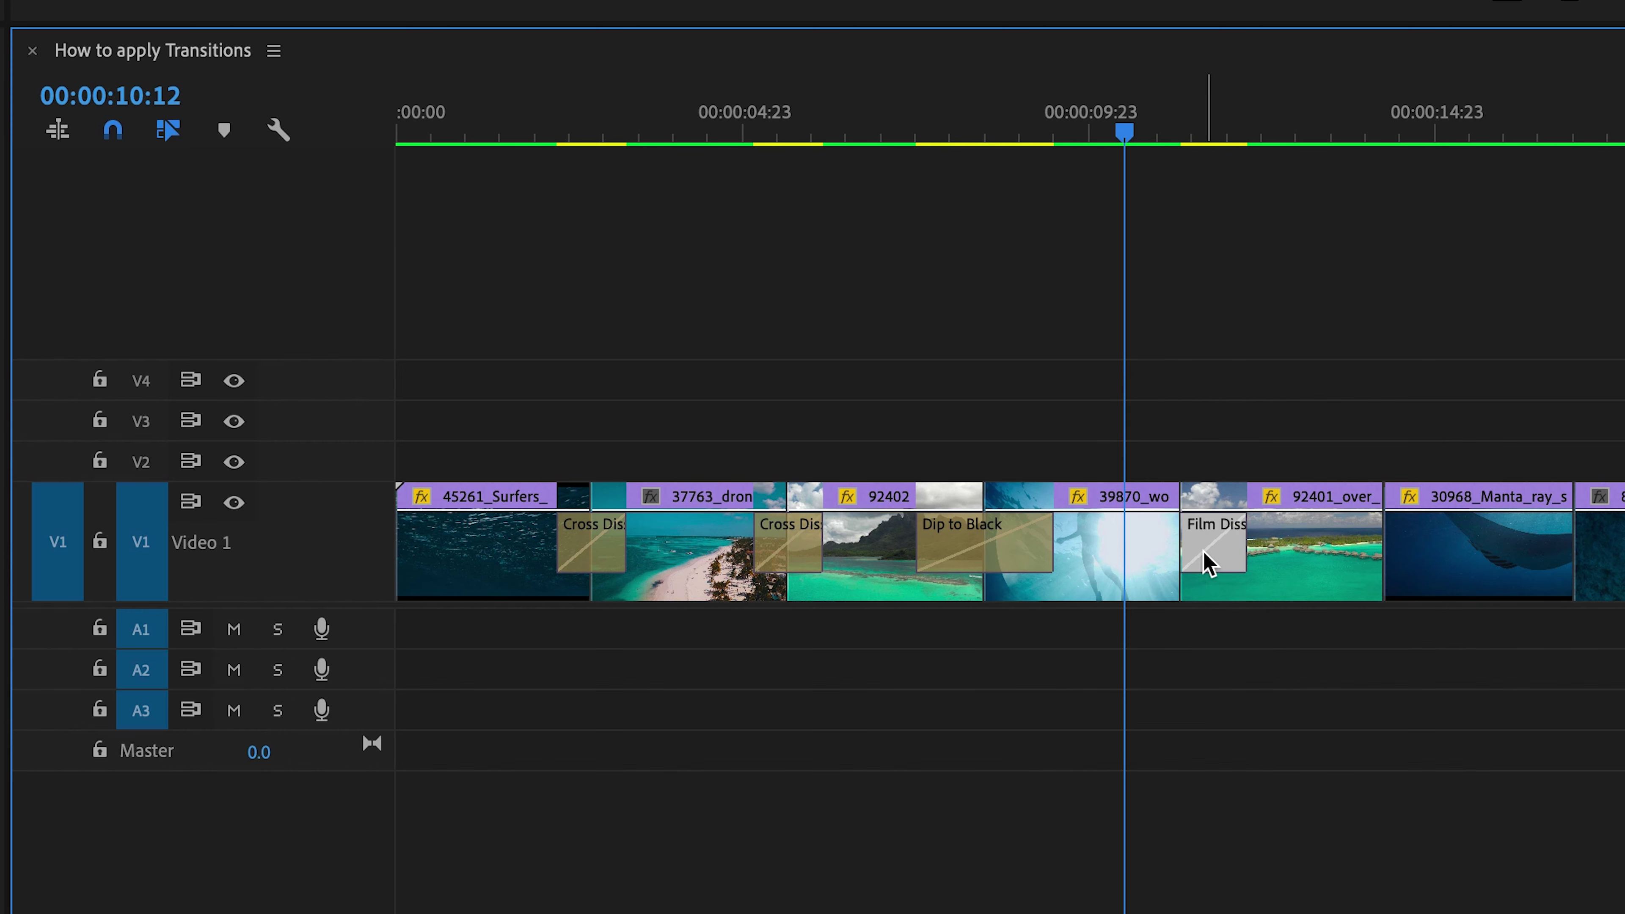
- Move the over-water bungalows clip up to an enlarged V2 track and try to extend its start earlier
left_click_drag(1208, 563, 1208, 523)
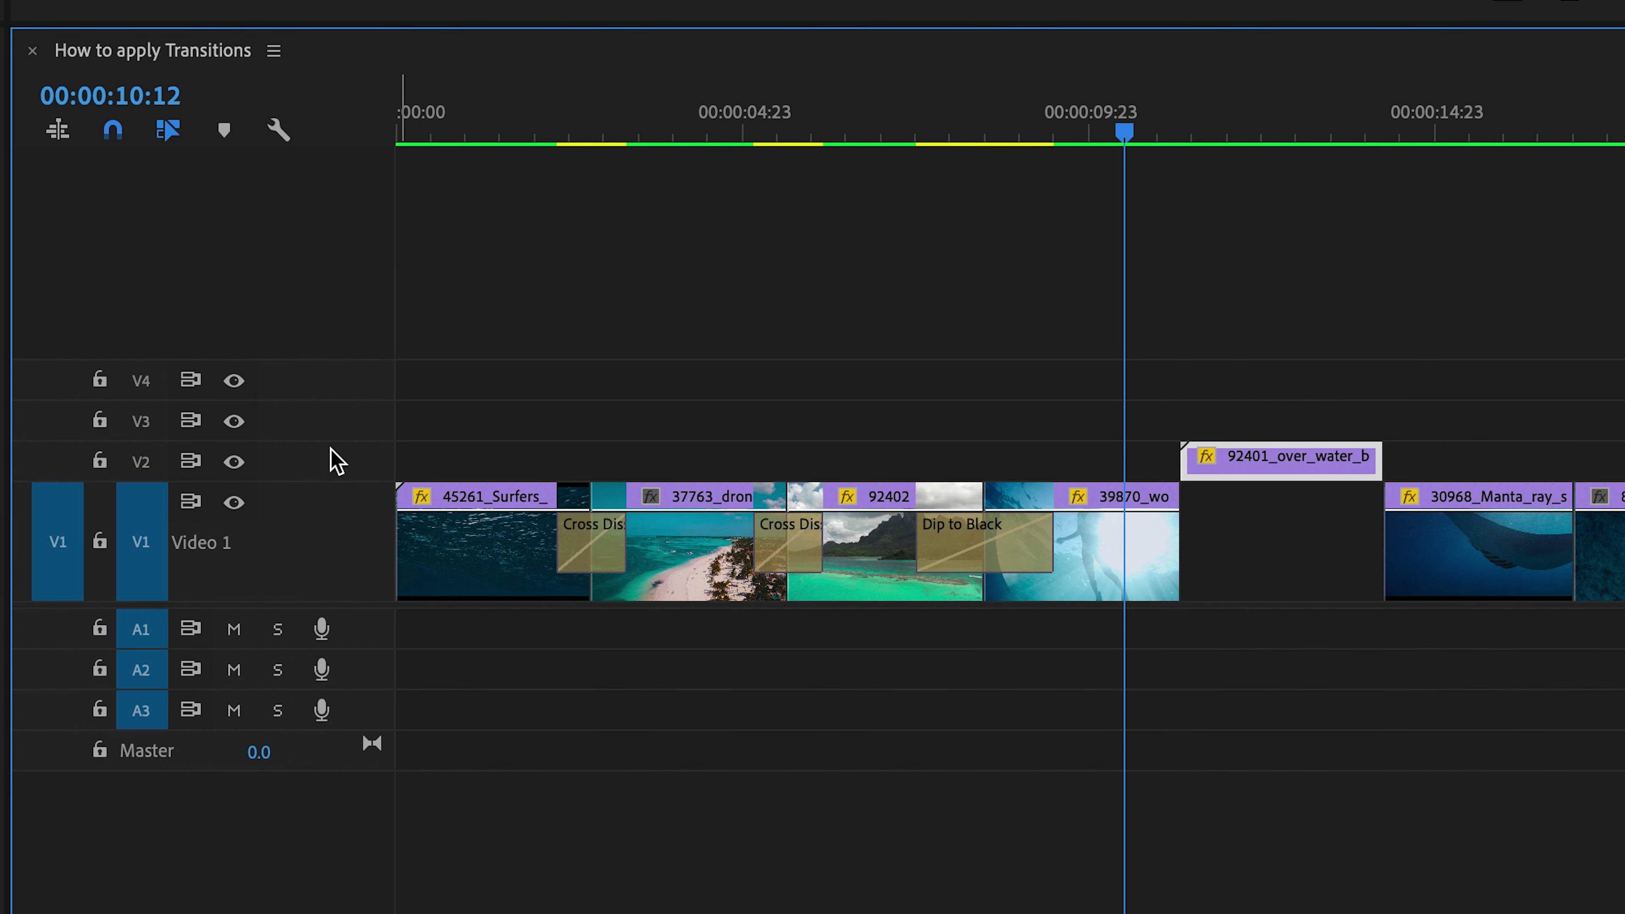
left_click_drag(337, 443, 343, 385)
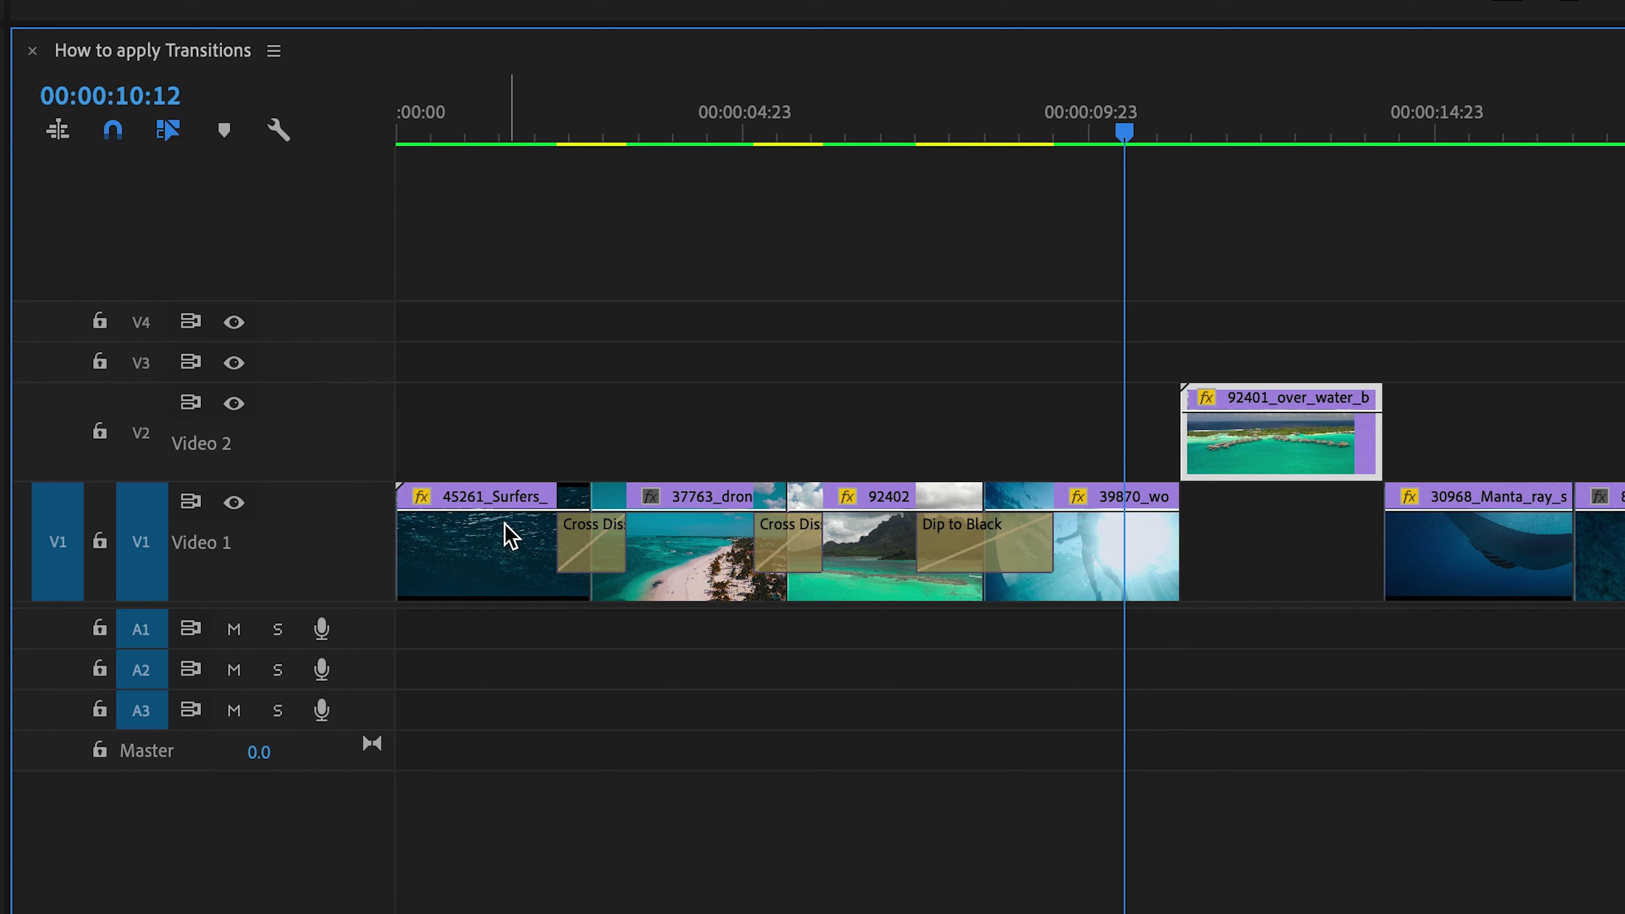
mouse_move(1186, 420)
left_mouse_down()
mouse_move(1138, 424)
mouse_move(1226, 417)
mouse_move(1166, 424)
left_mouse_up()
mouse_move(1184, 439)
left_mouse_down()
mouse_move(1240, 434)
mouse_move(1183, 435)
left_mouse_up()
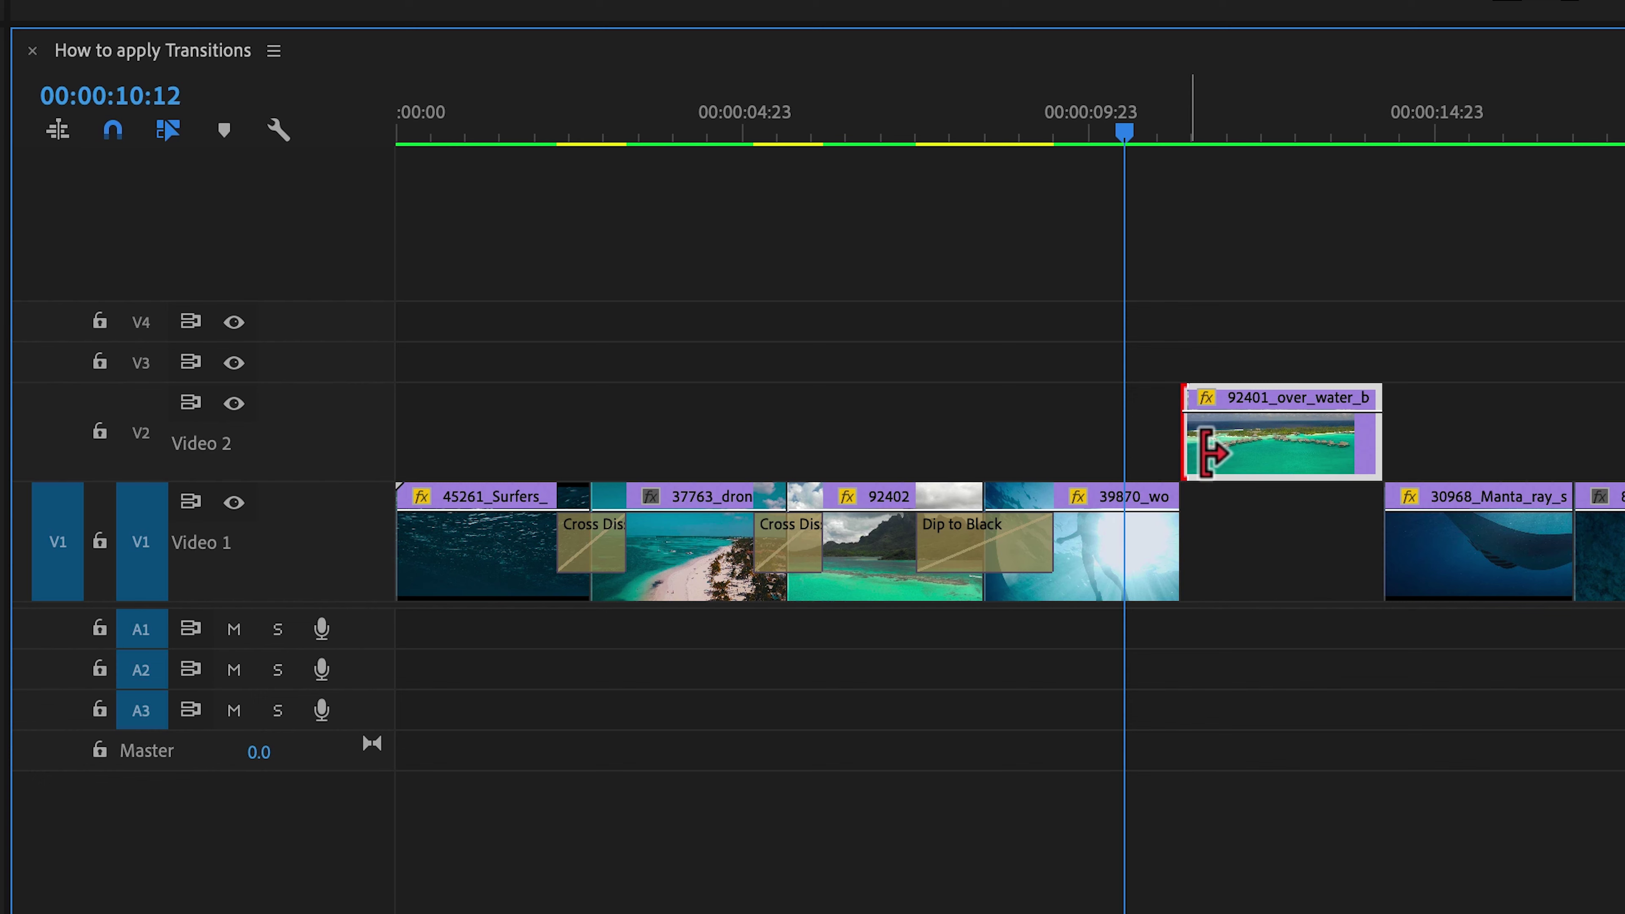
- Trim off the start of the bungalows clip, extend its end, and fit it back into the gap on V1
left_click_drag(1214, 452, 1278, 437)
left_click_drag(1425, 425, 1494, 425)
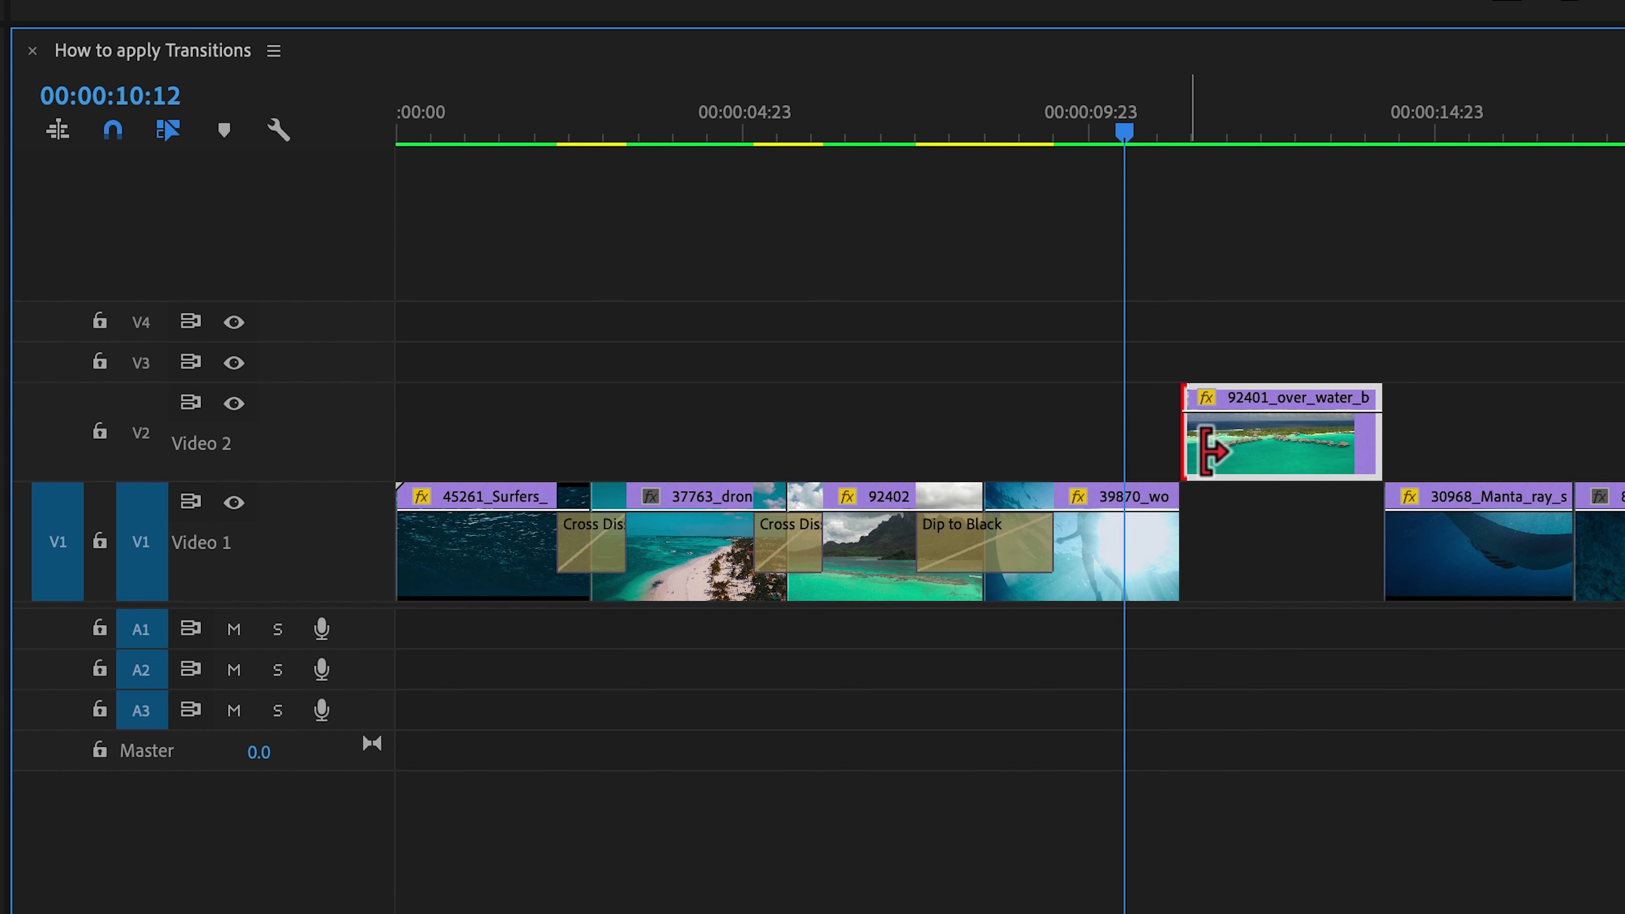
left_click_drag(1214, 452, 1276, 437)
left_click_drag(1426, 428, 1462, 428)
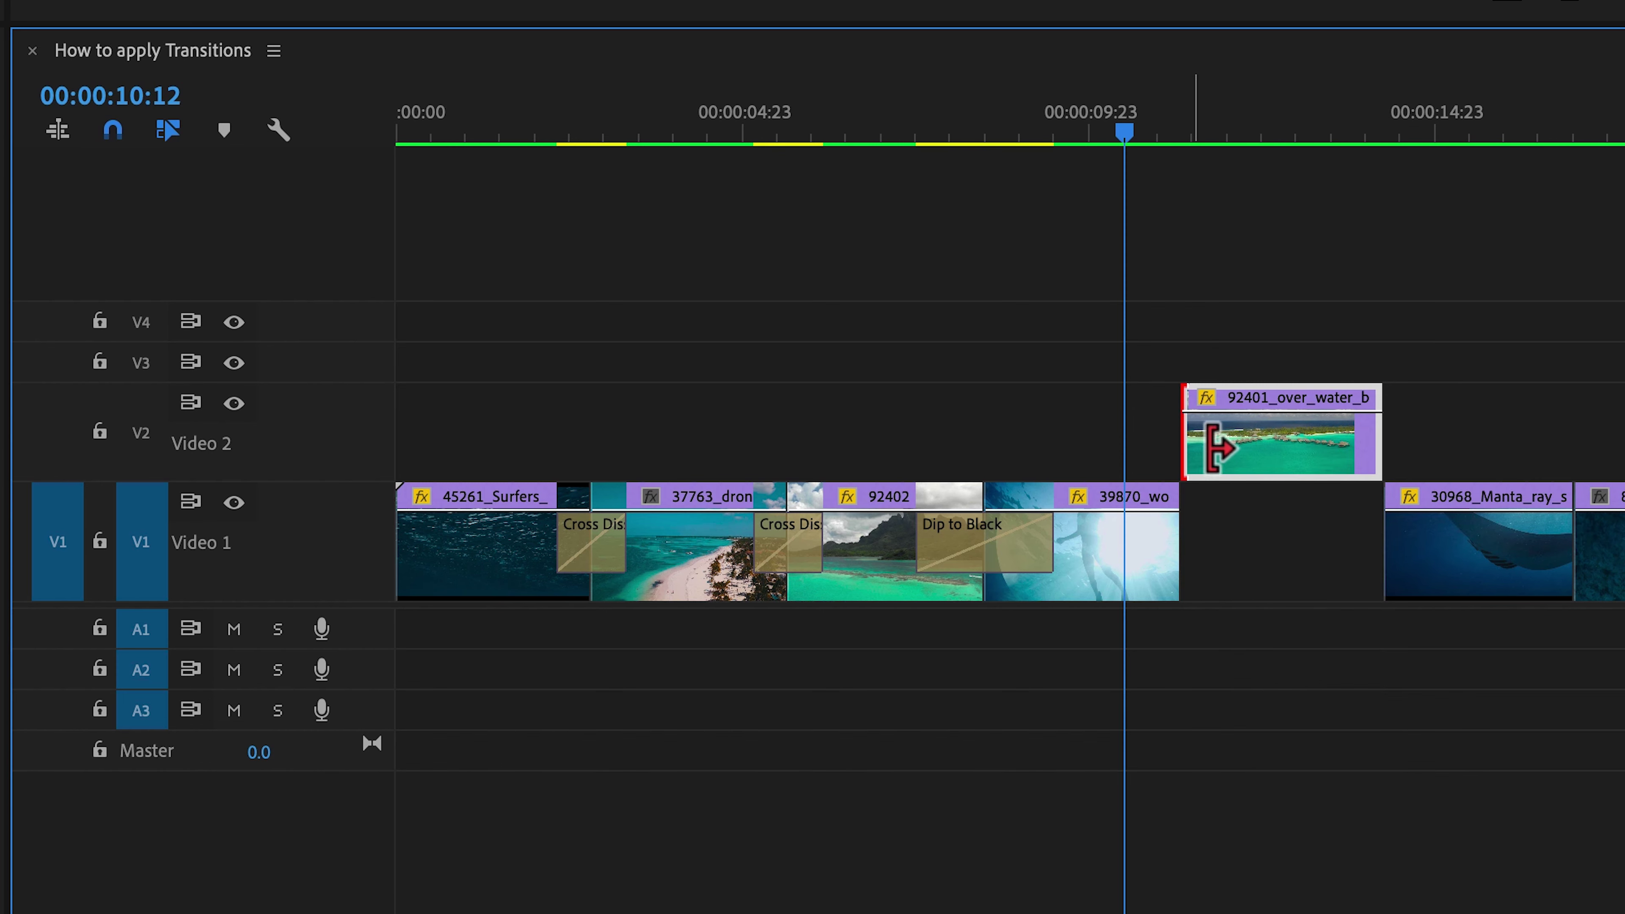
left_click_drag(1219, 450, 1266, 439)
left_click_drag(1426, 428, 1451, 429)
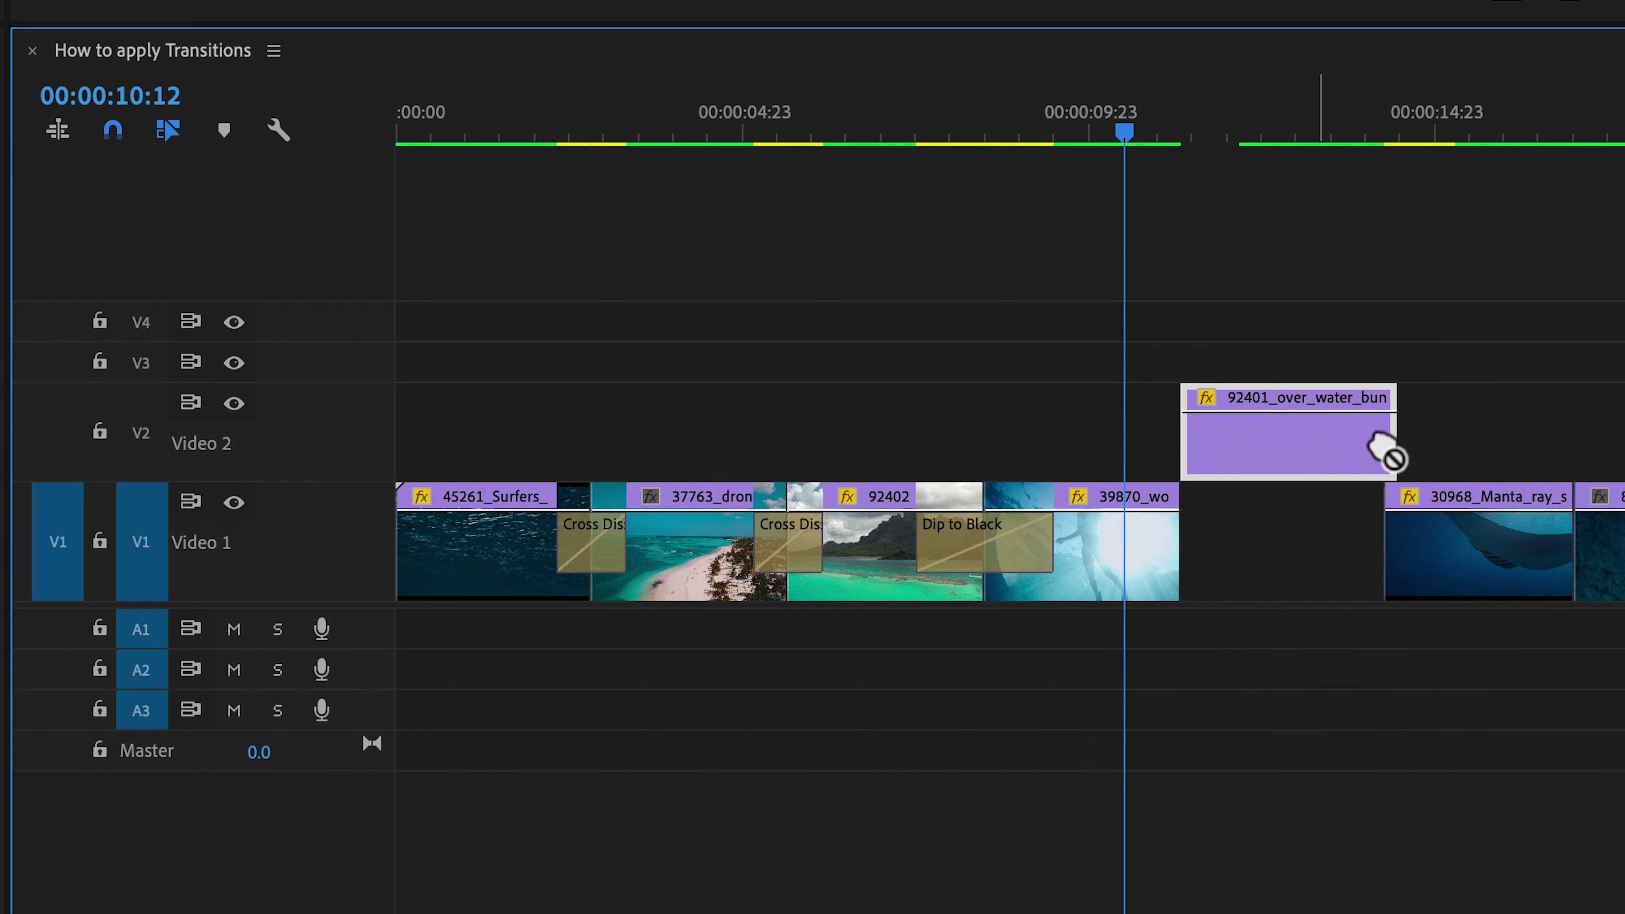
mouse_move(1389, 452)
left_mouse_down()
mouse_move(1421, 425)
mouse_move(1404, 425)
left_mouse_up()
left_click_drag(1277, 477, 1139, 594)
- Apply a Film Dissolve centered on the cut between the underwater woman and bungalows clips, and play through it
left_click_drag(65, 616, 1176, 634)
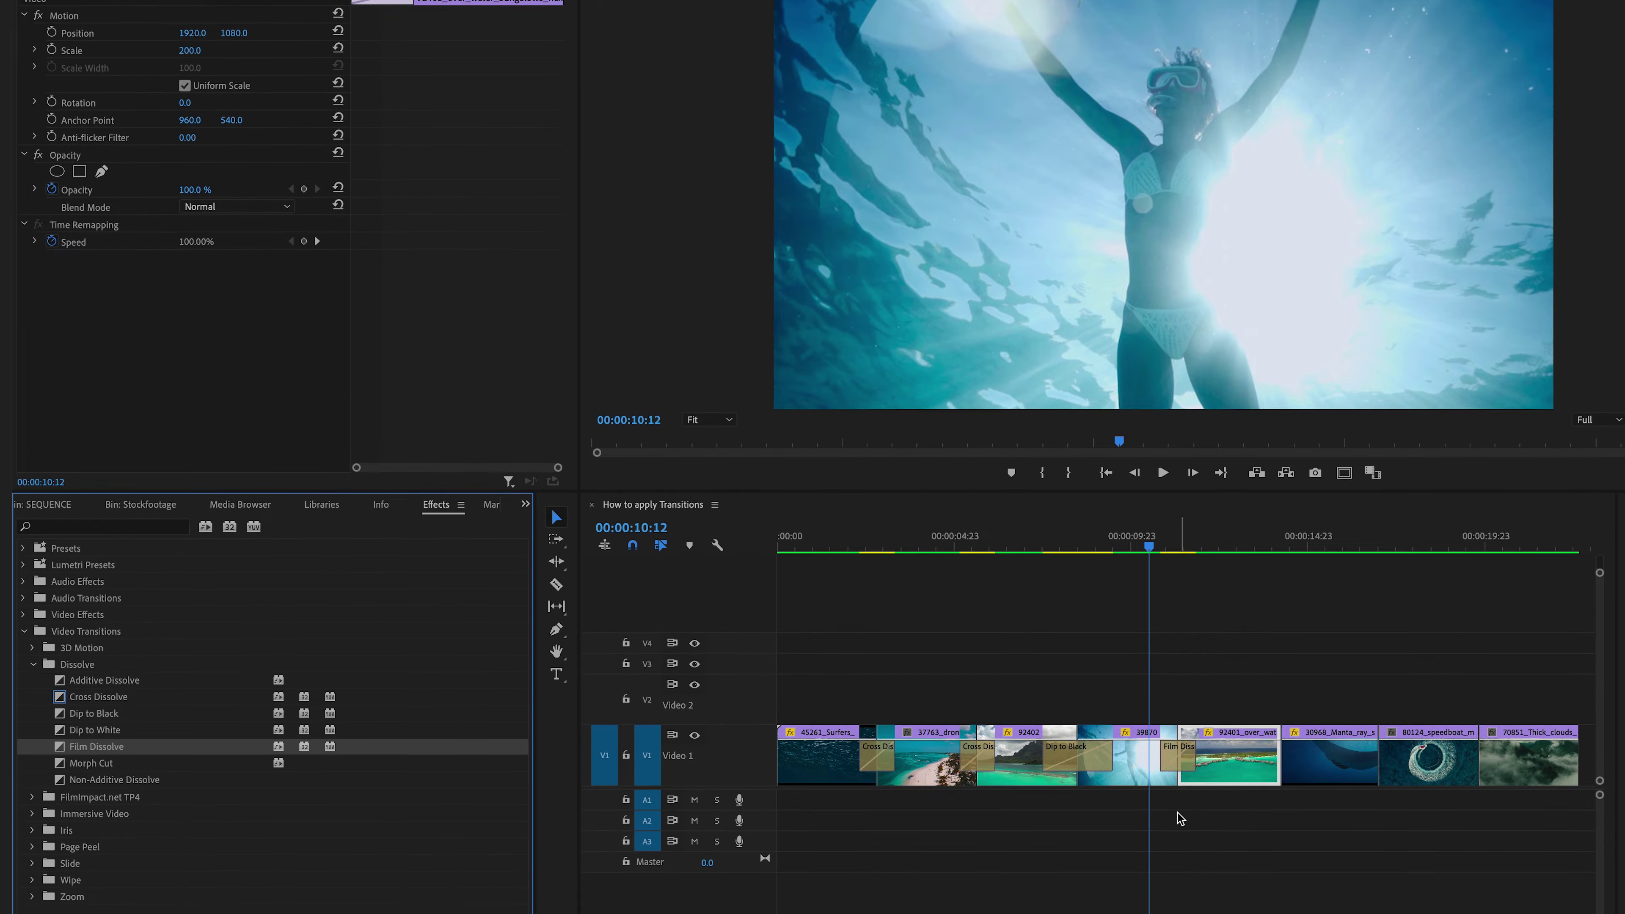
key("space")
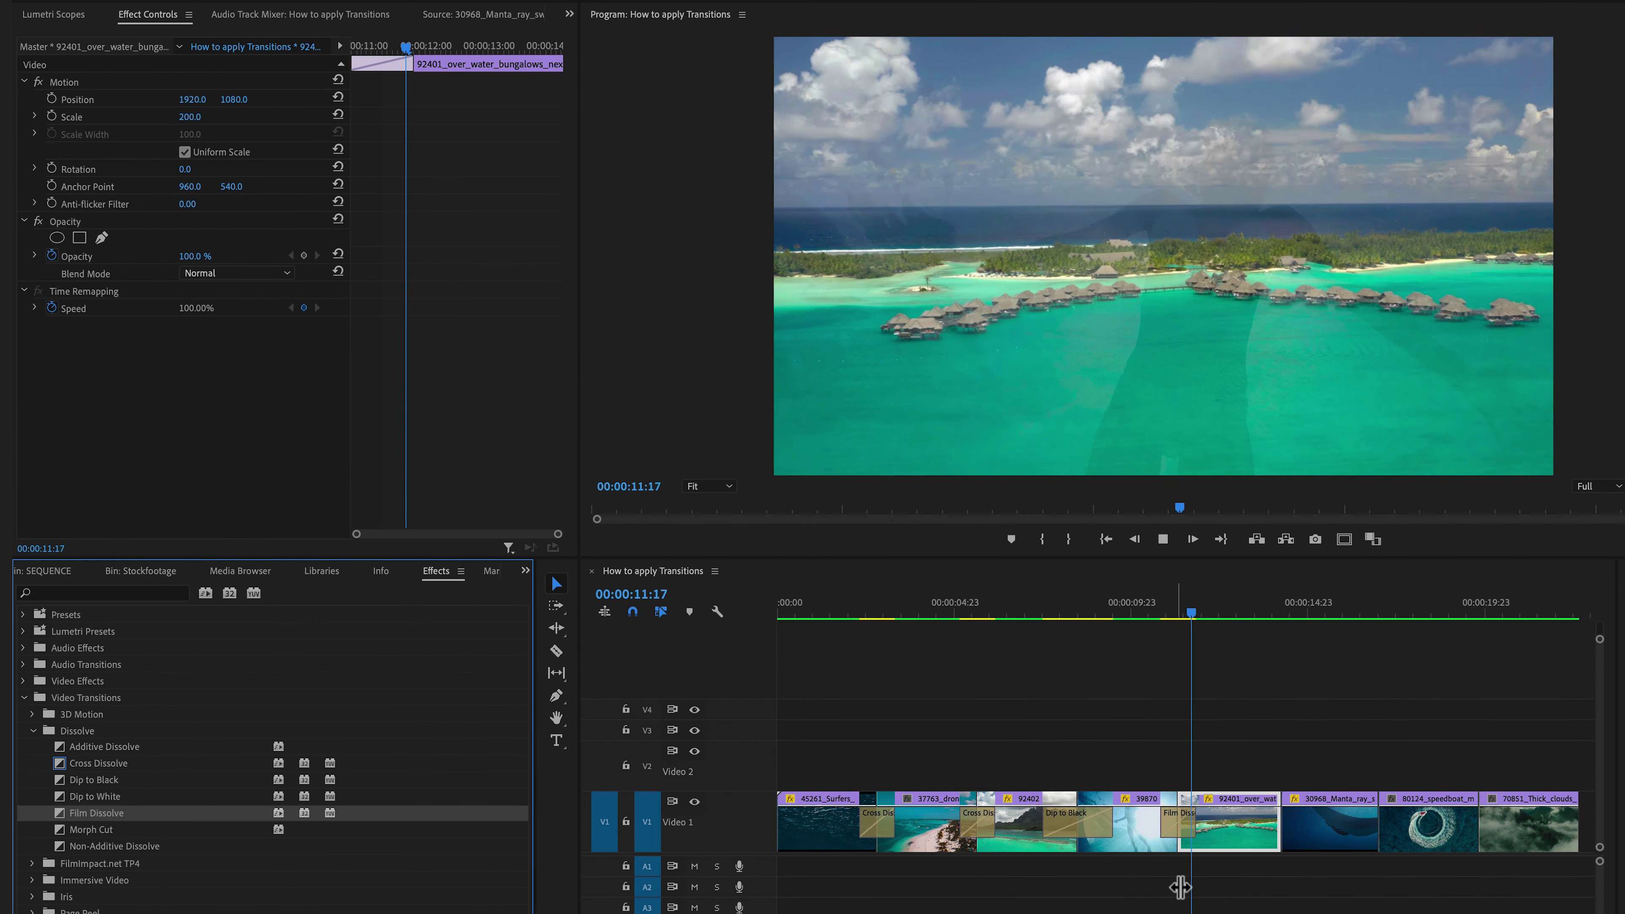
key("space")
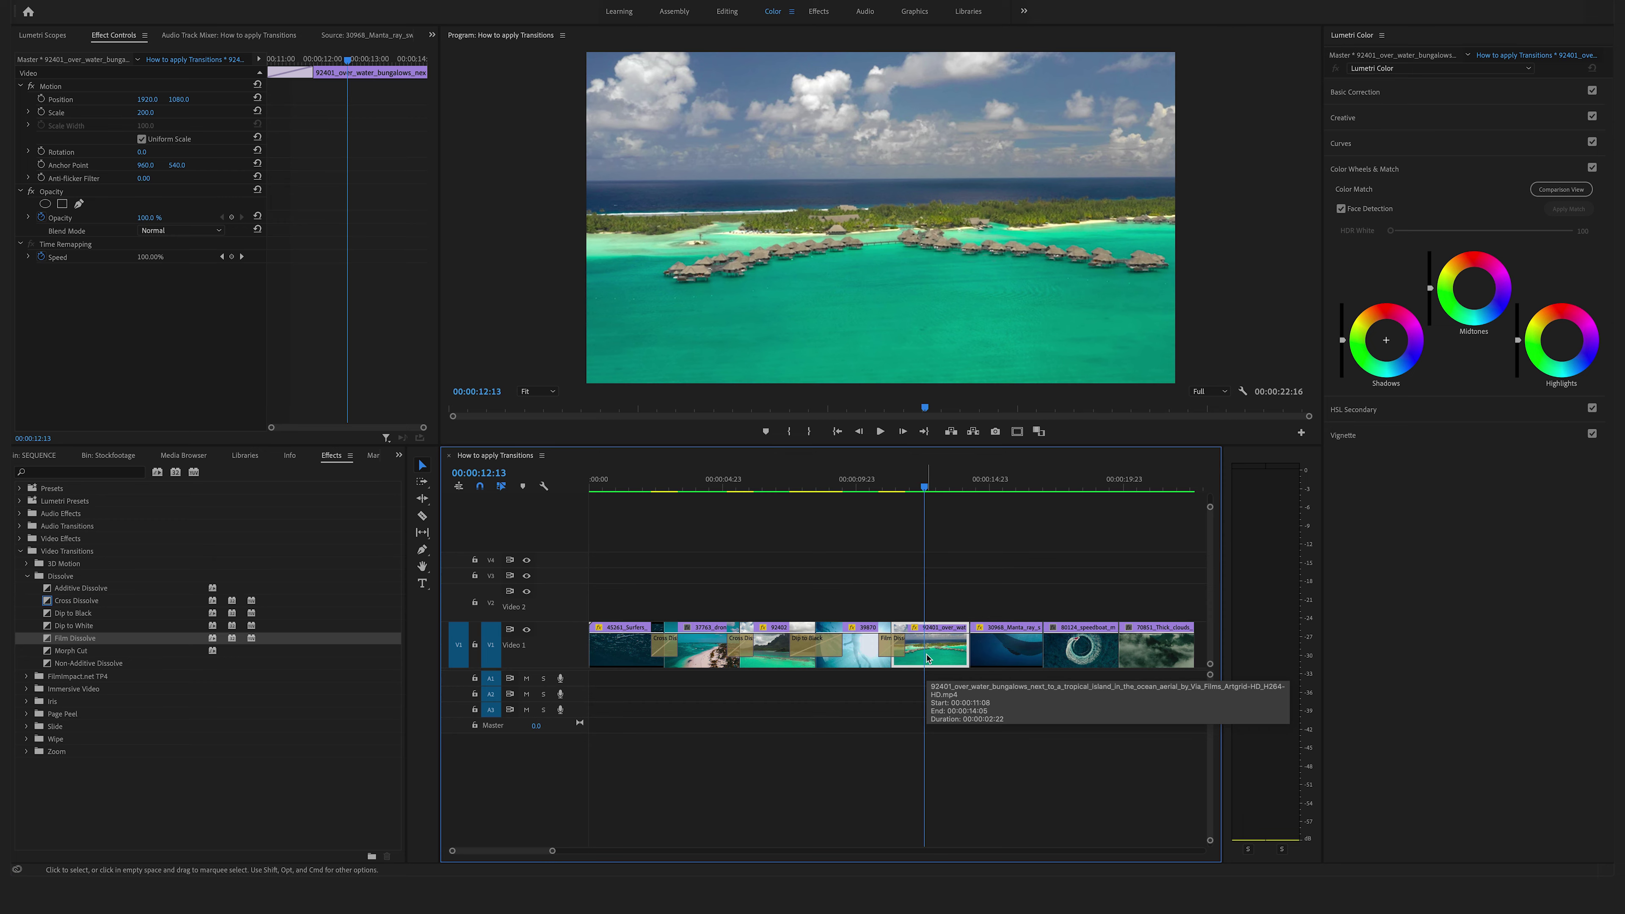
- Apply Iris Round to the cut between the bungalows and manta ray clips, then play and scrub through it
left_click(28, 576)
left_click(27, 613)
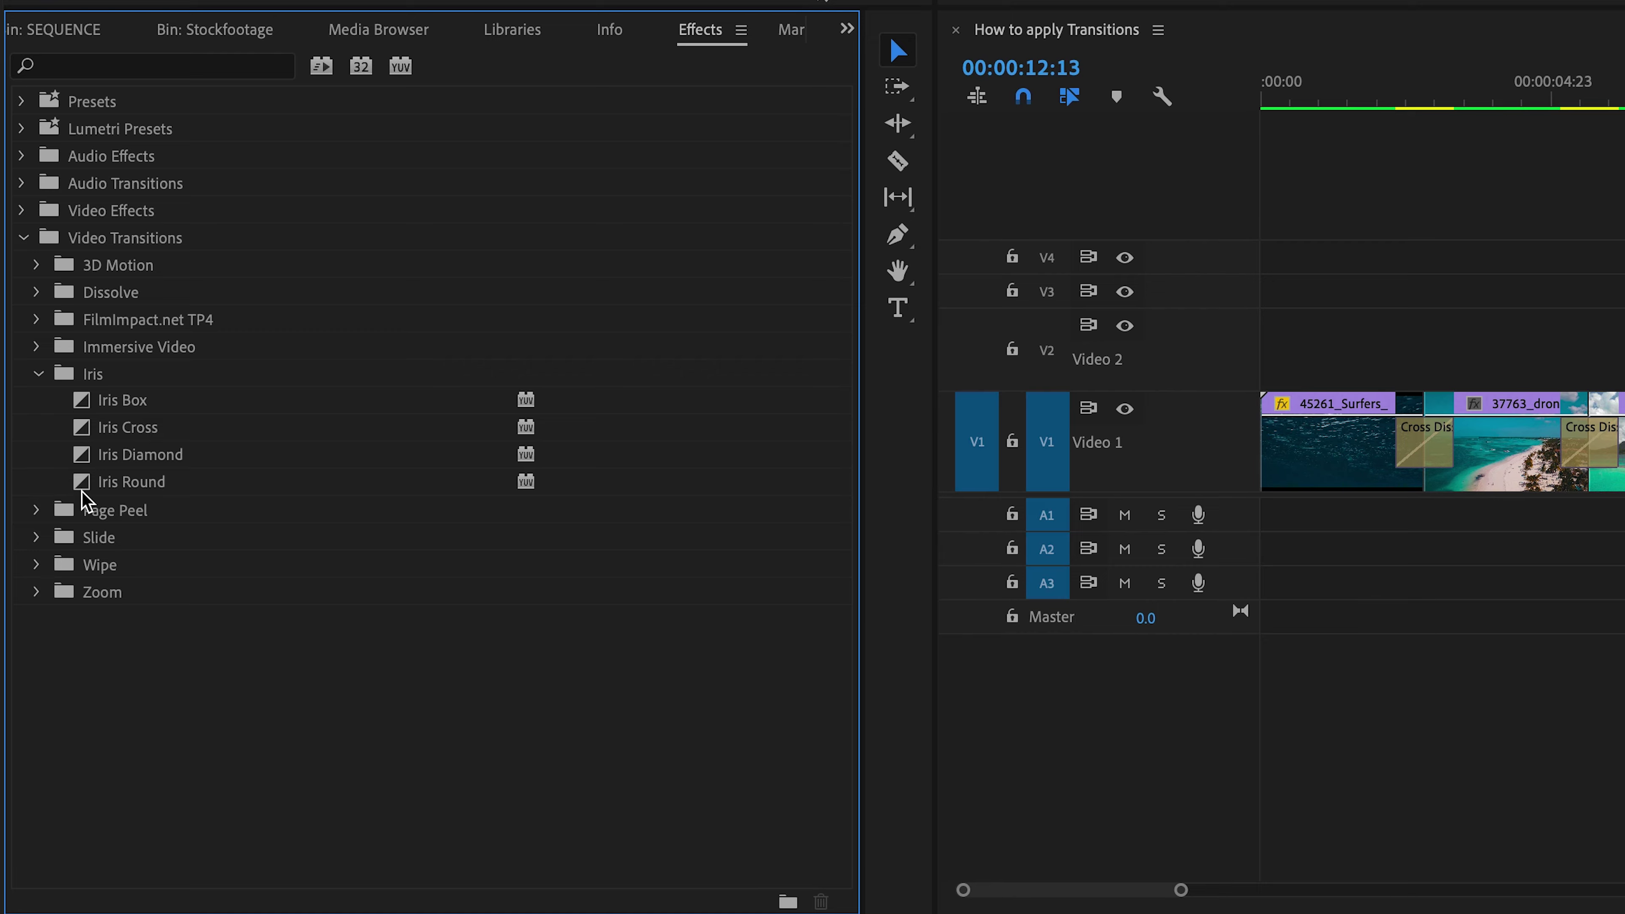
left_click_drag(81, 492, 1624, 508)
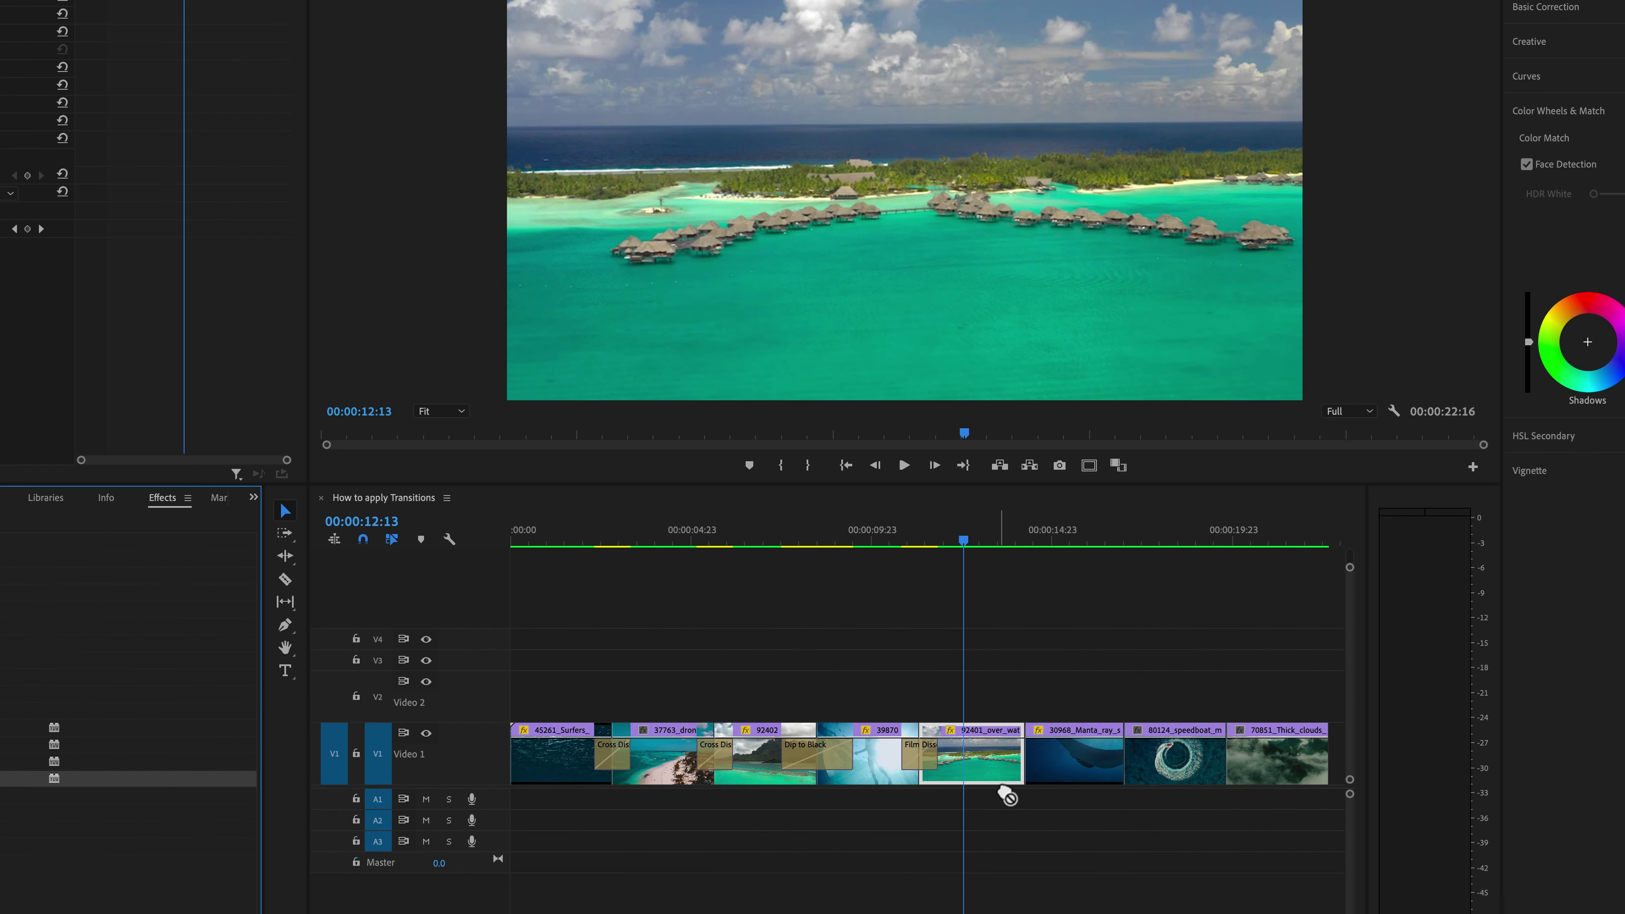
left_click_drag(1007, 796, 1036, 783)
key("space")
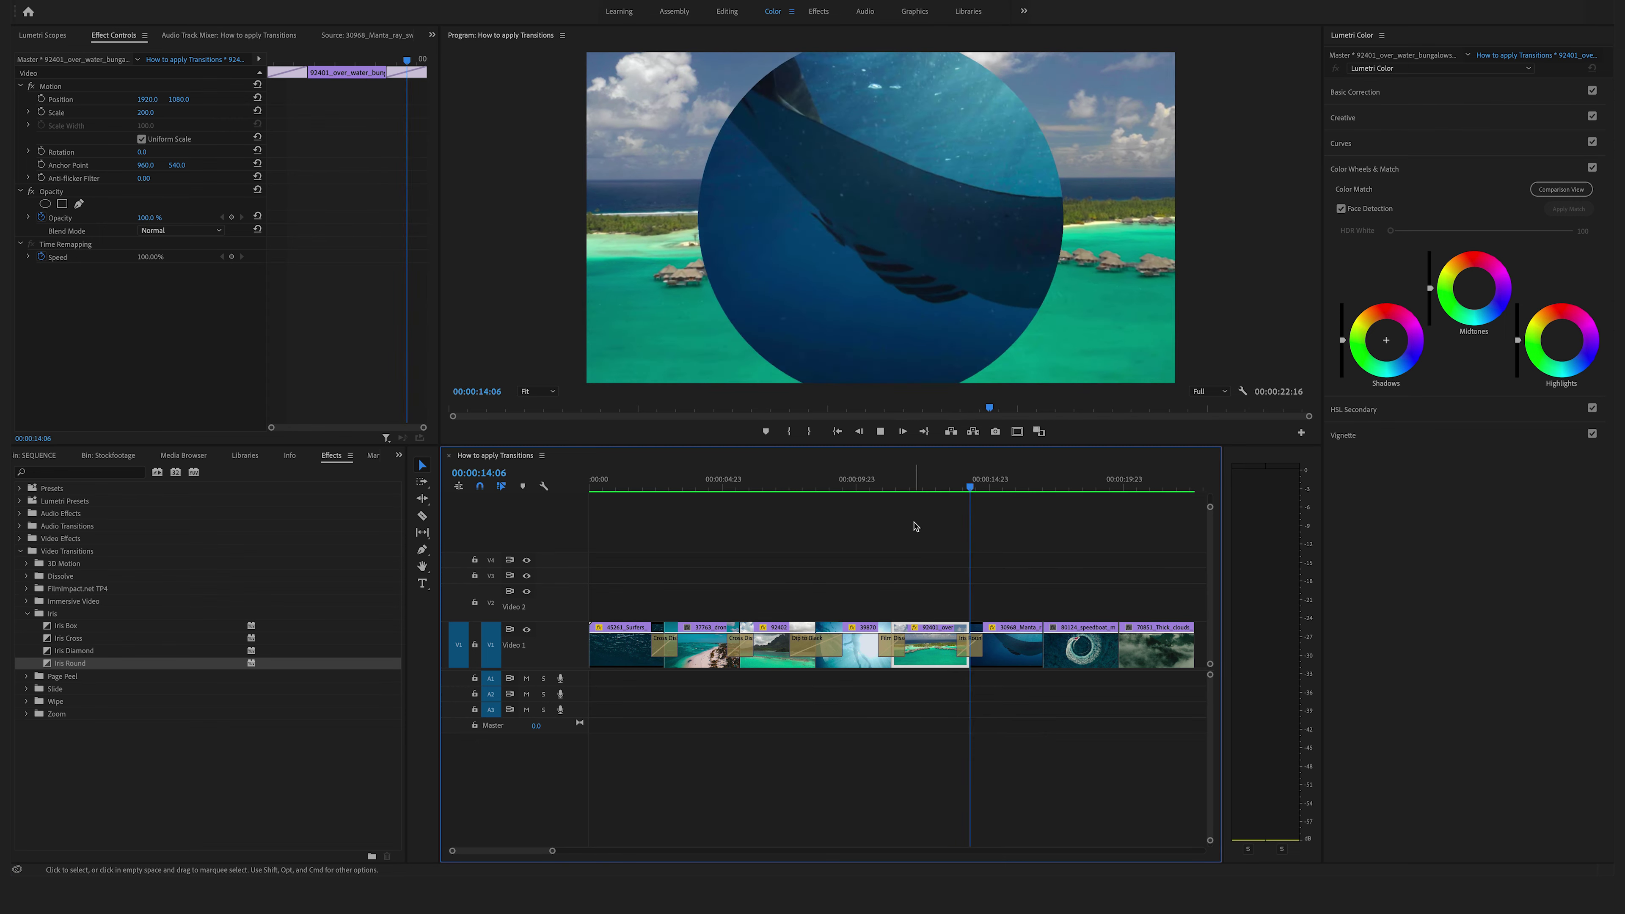
left_click(952, 489)
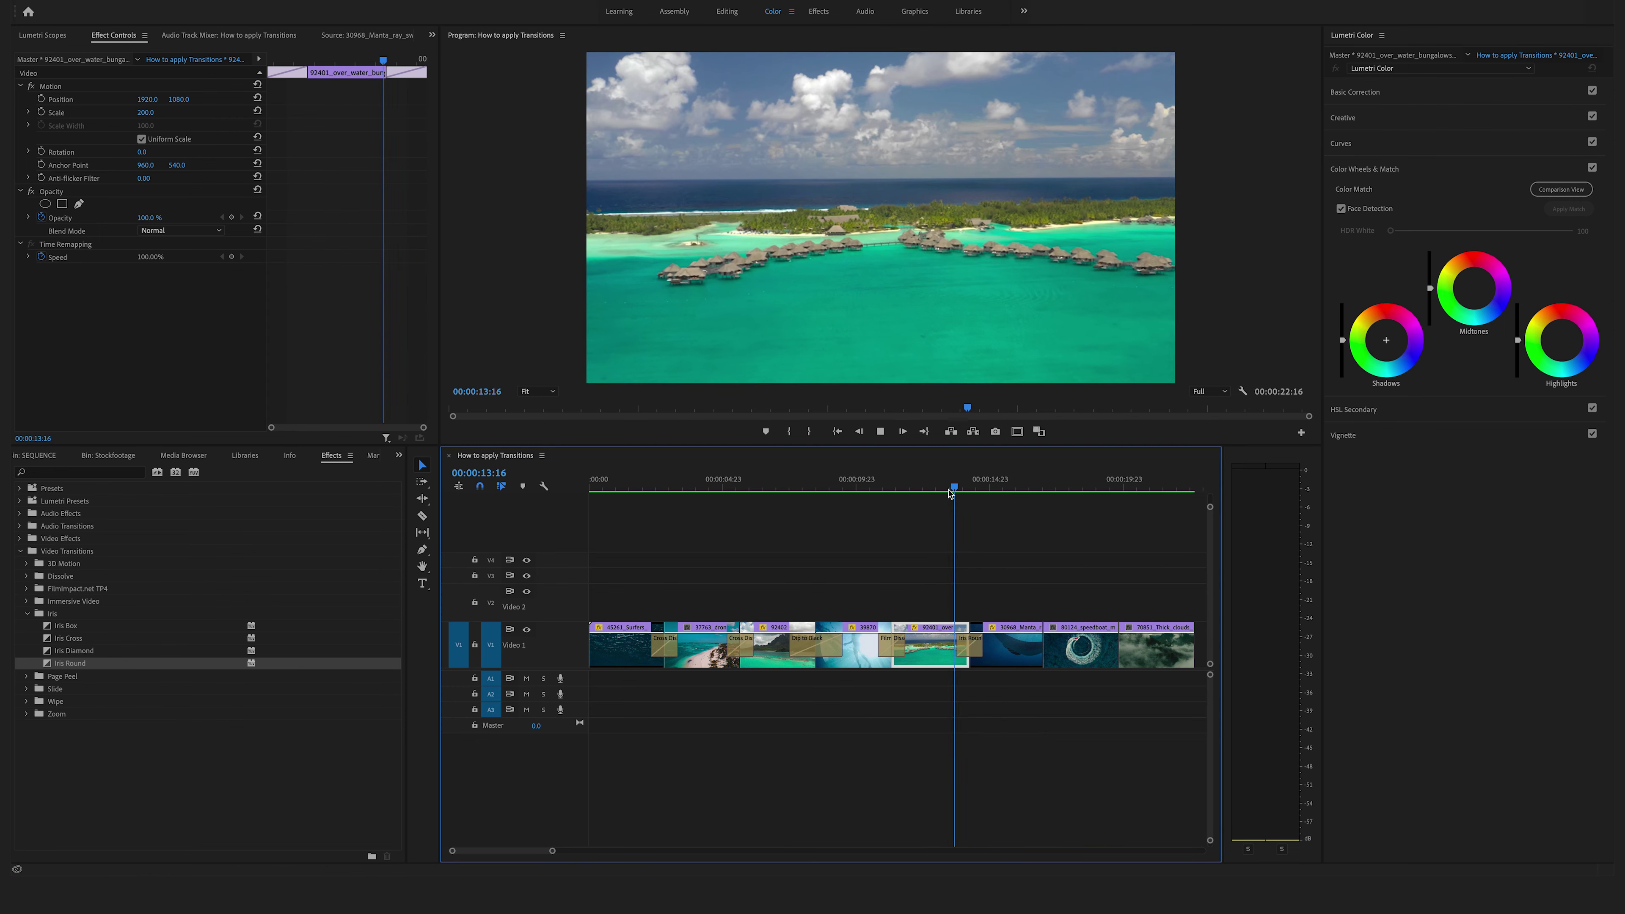
left_click(952, 486)
left_click_drag(953, 486, 965, 486)
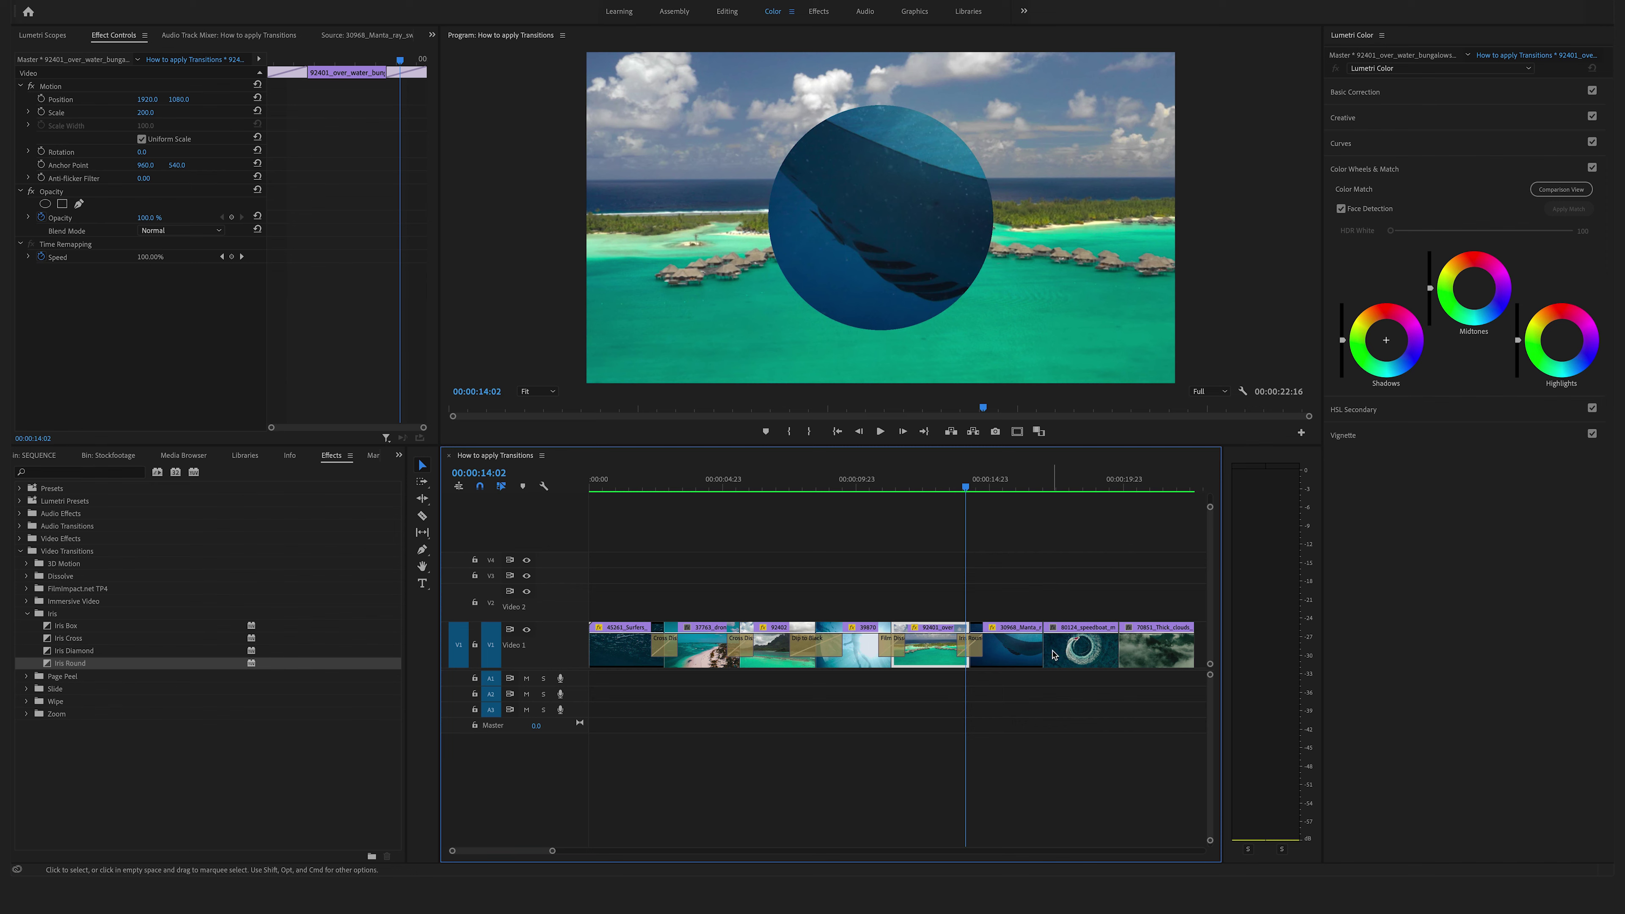
- Open the Iris Round transition's settings and examine its border, reverse and anti-aliasing options
left_click(973, 653)
double_click(971, 656)
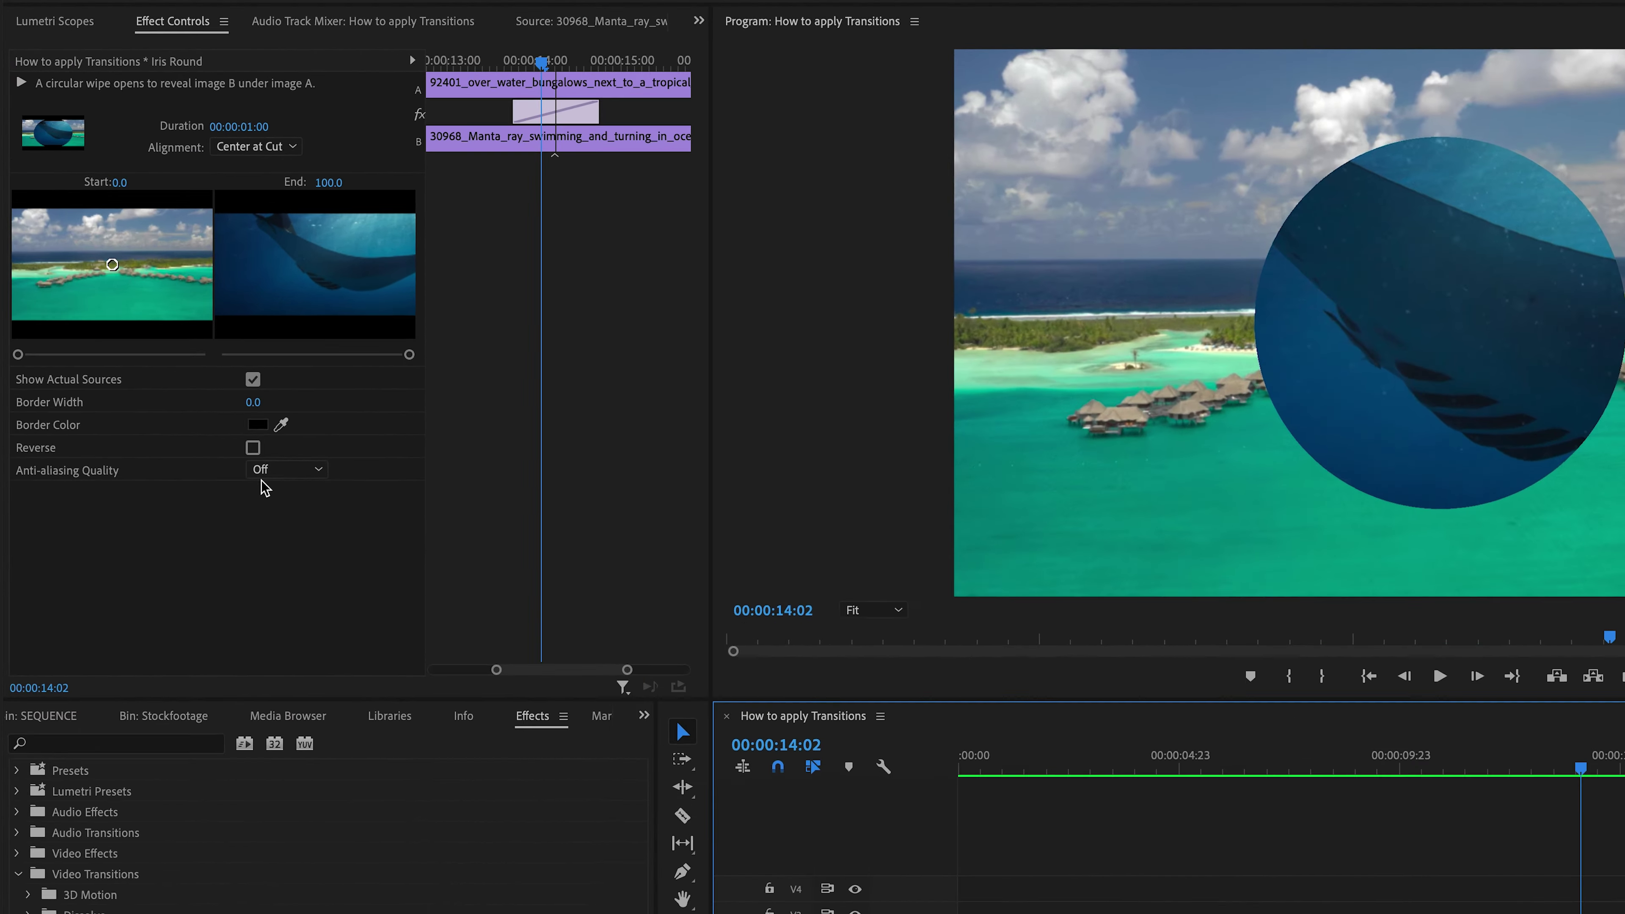
left_click(269, 430)
left_click_drag(271, 430, 262, 430)
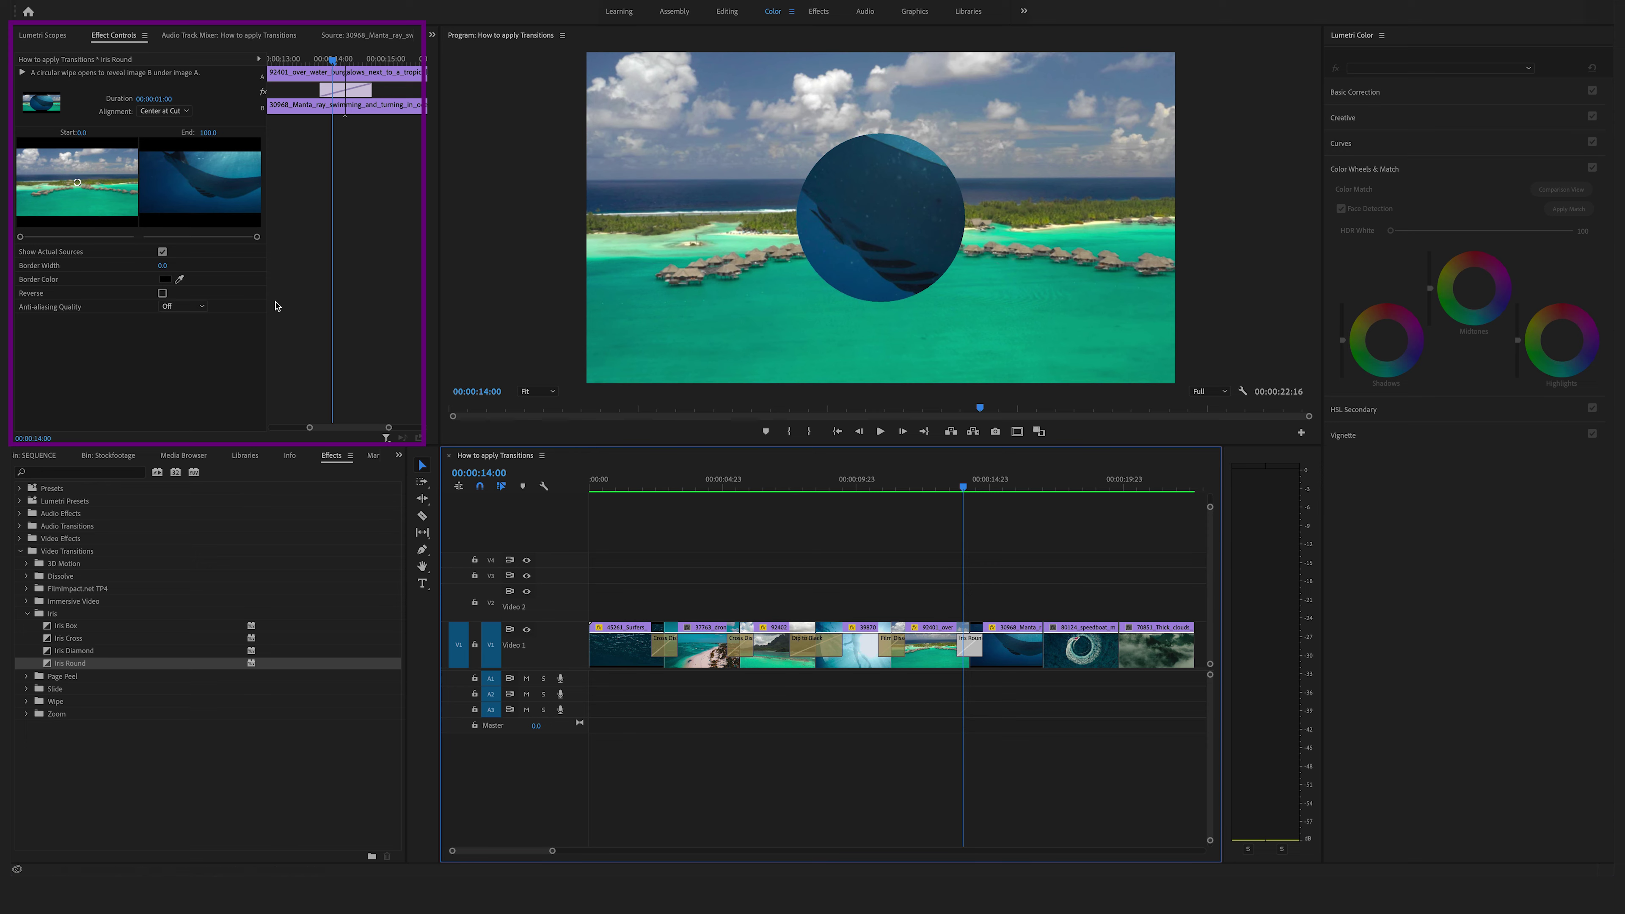
- Apply the Push transition from the Slide group to the cut between the manta ray and speedboat clips, and cue the playhead just before it
left_click(27, 613)
left_click(27, 639)
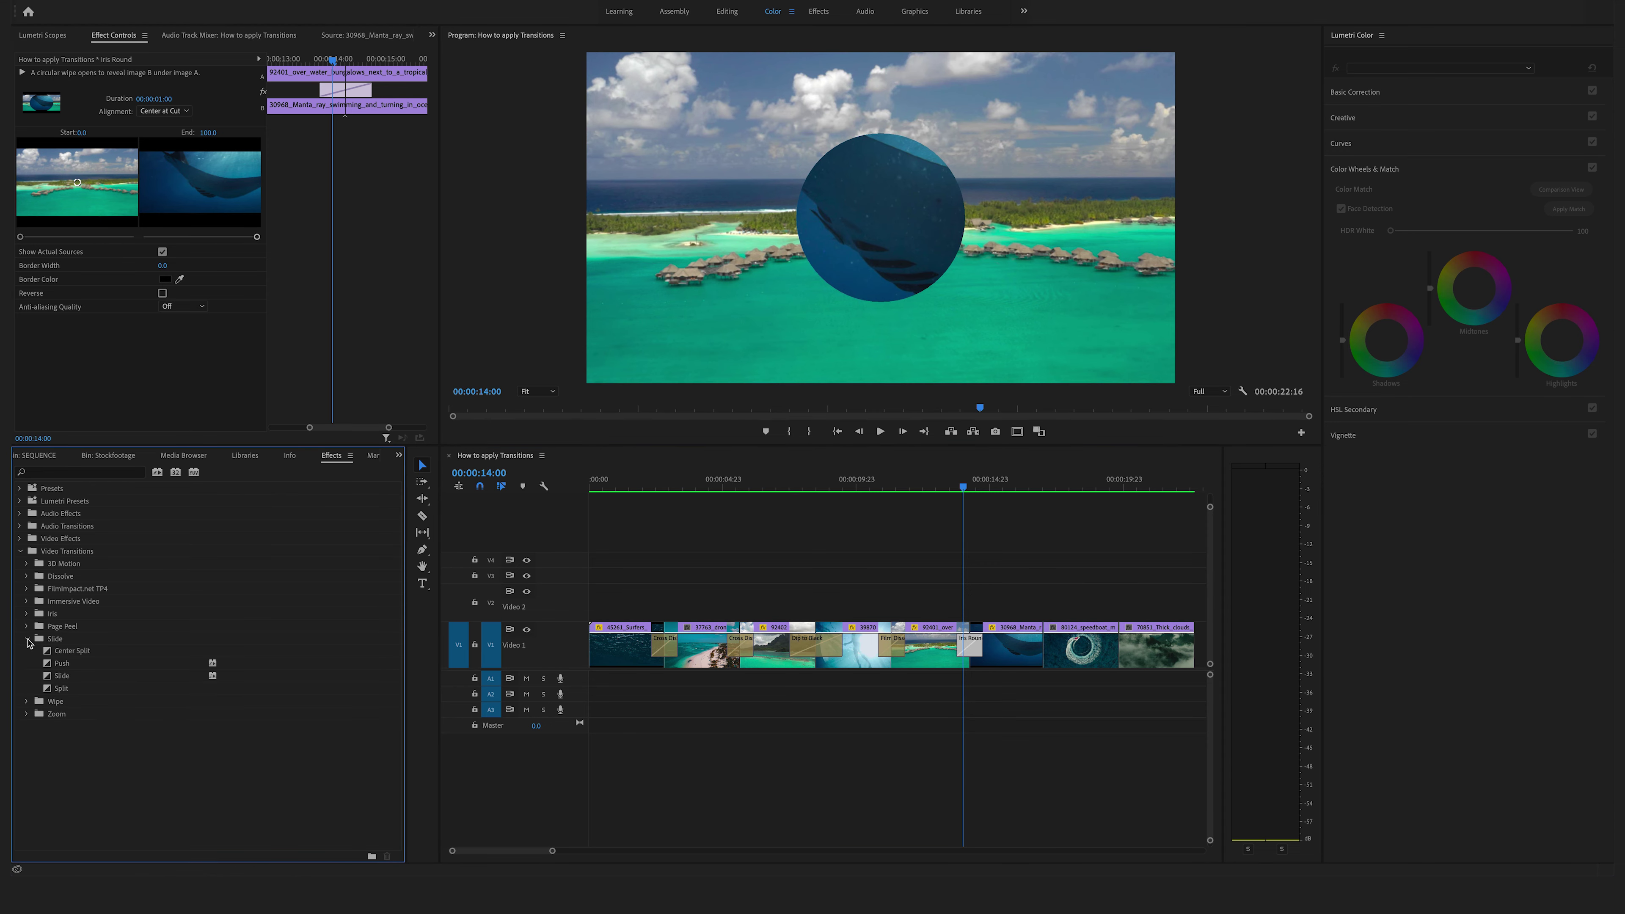
left_click(26, 639)
left_click(27, 639)
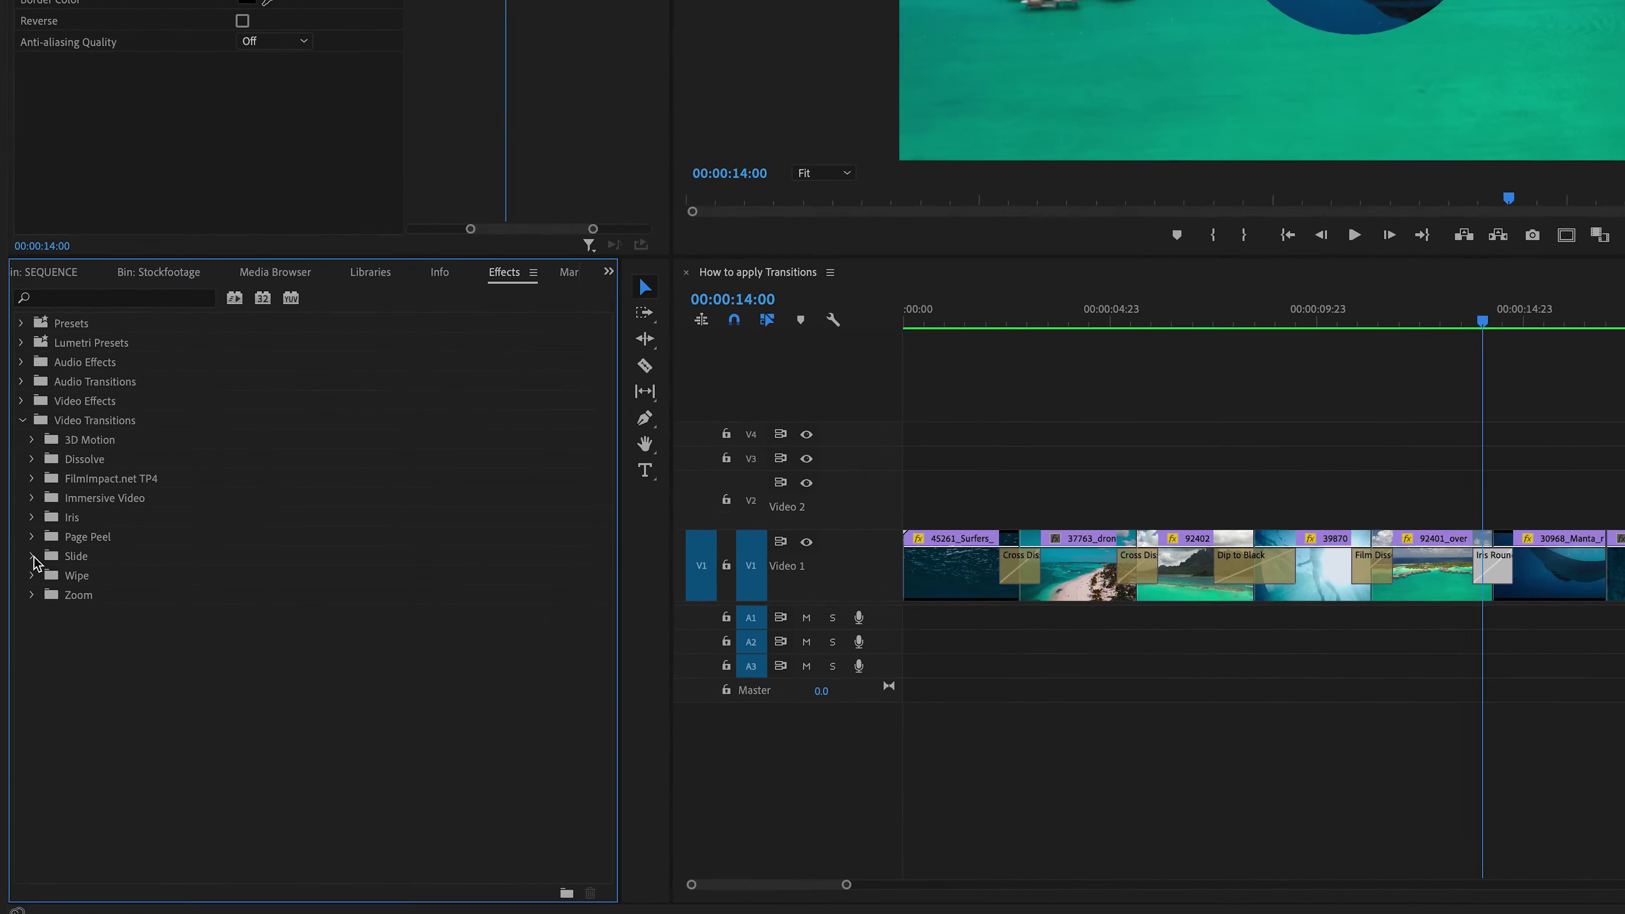
left_click(44, 662)
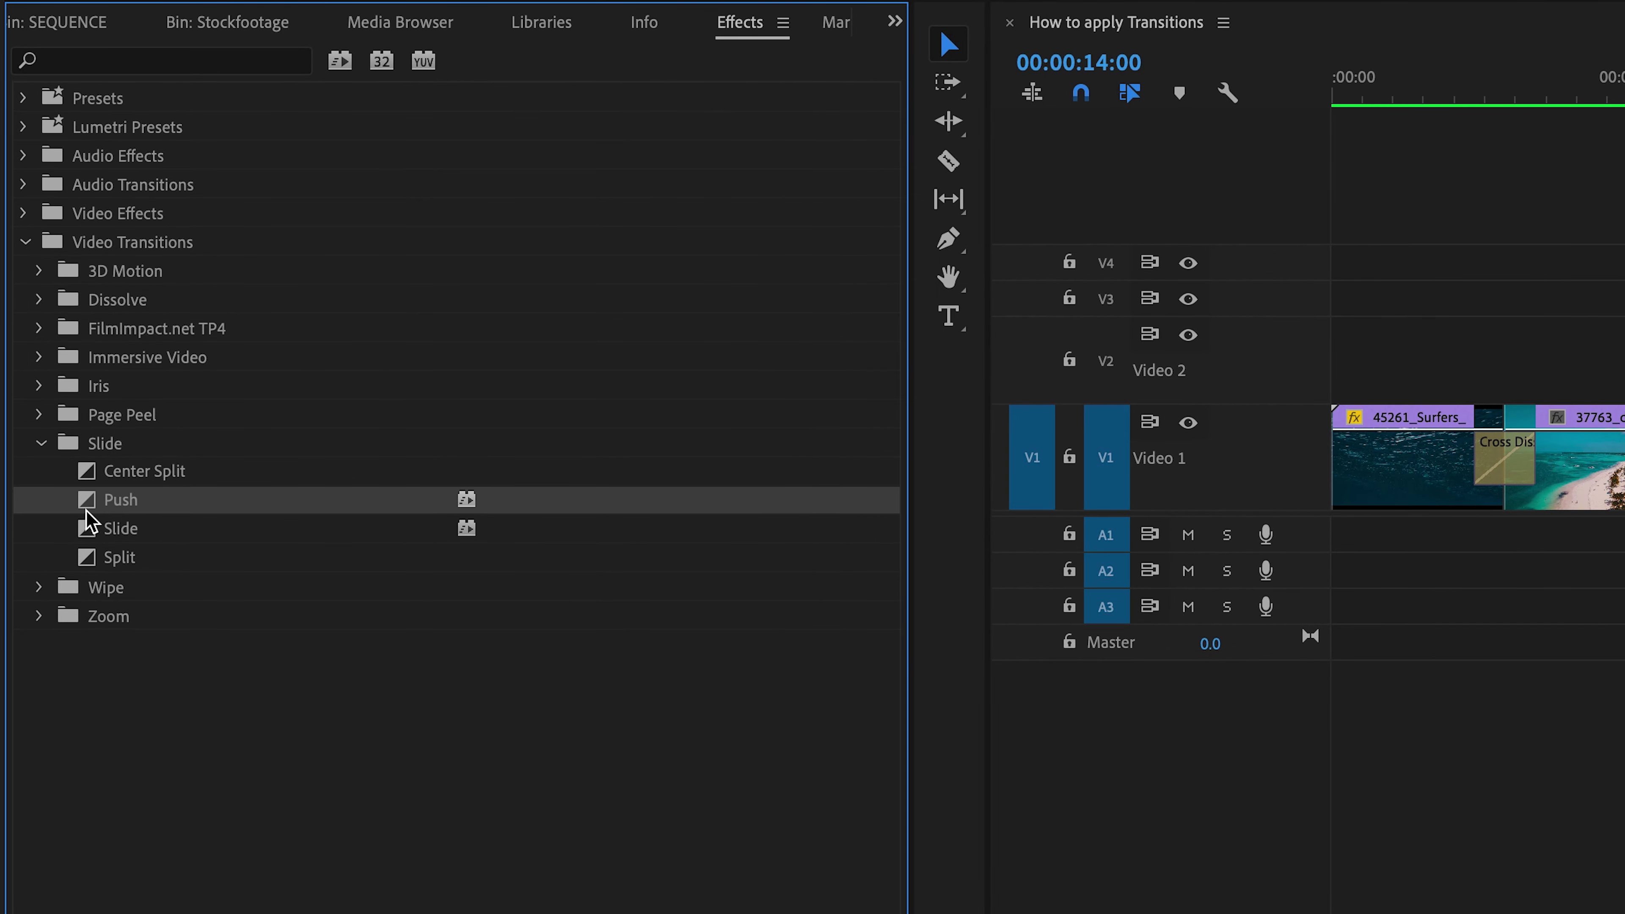
left_click_drag(86, 502, 1624, 532)
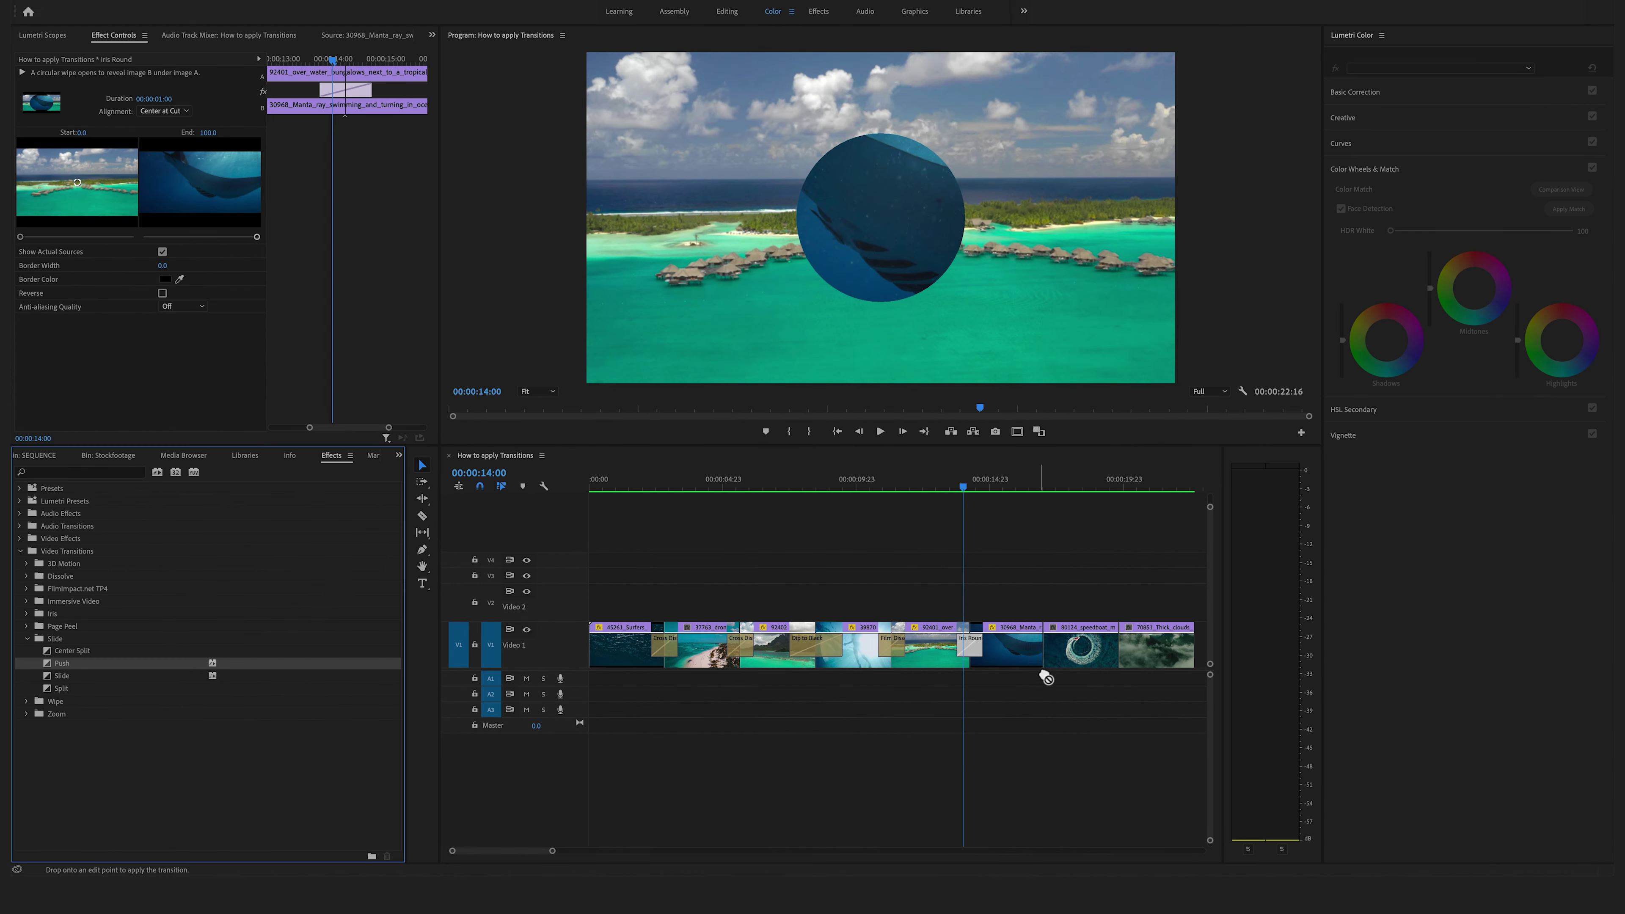
left_click_drag(1045, 677, 1042, 645)
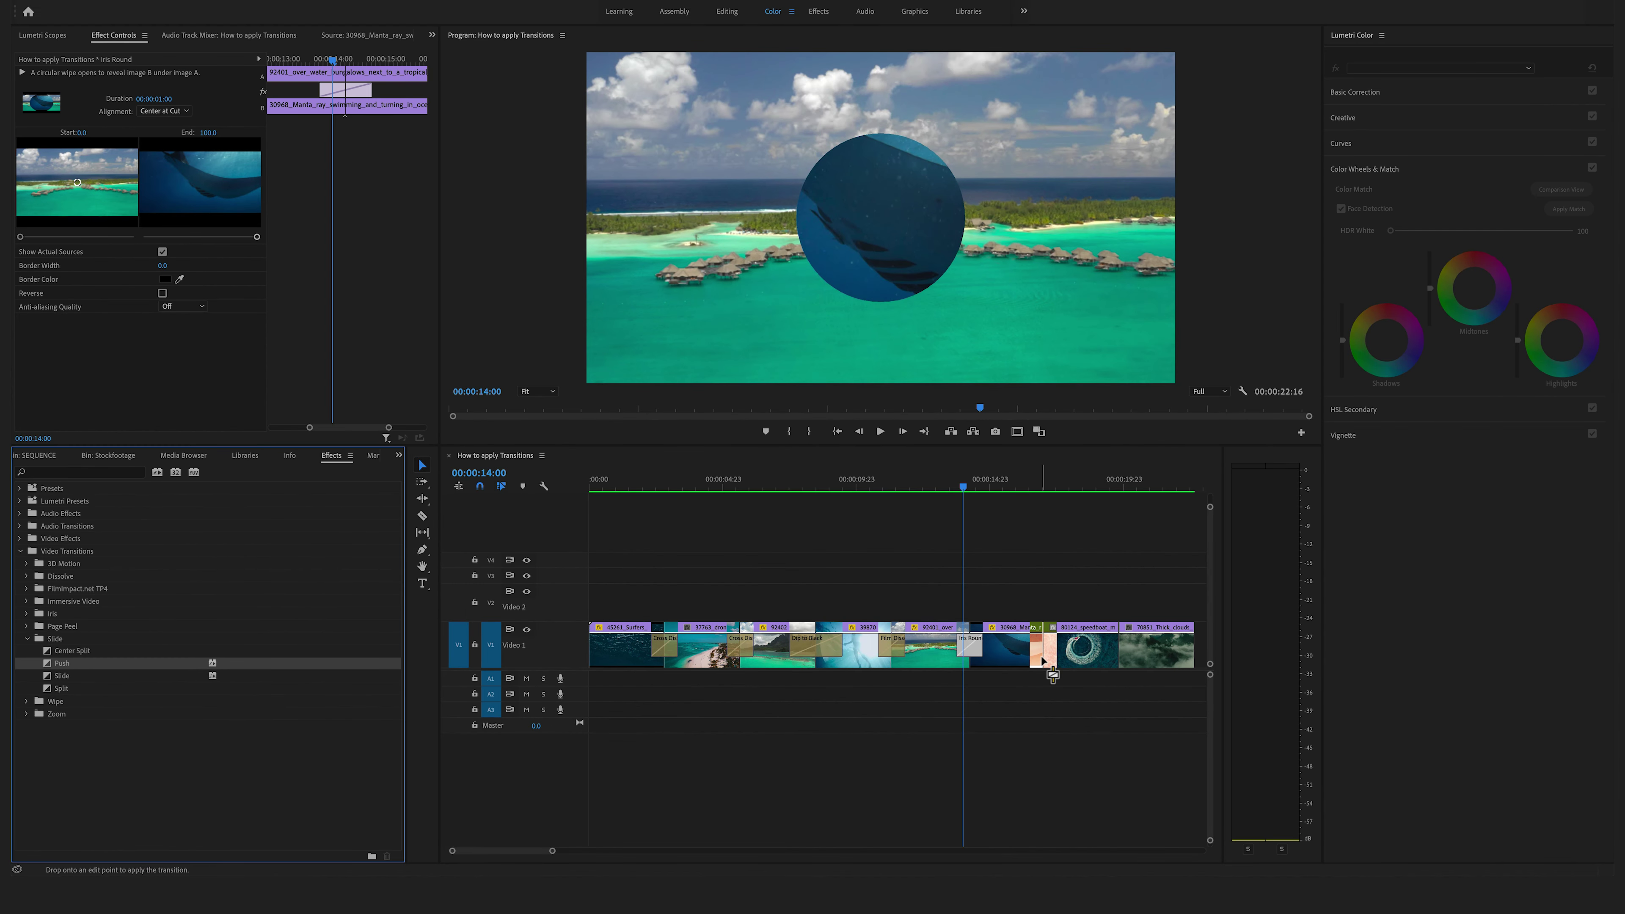
left_click(1026, 488)
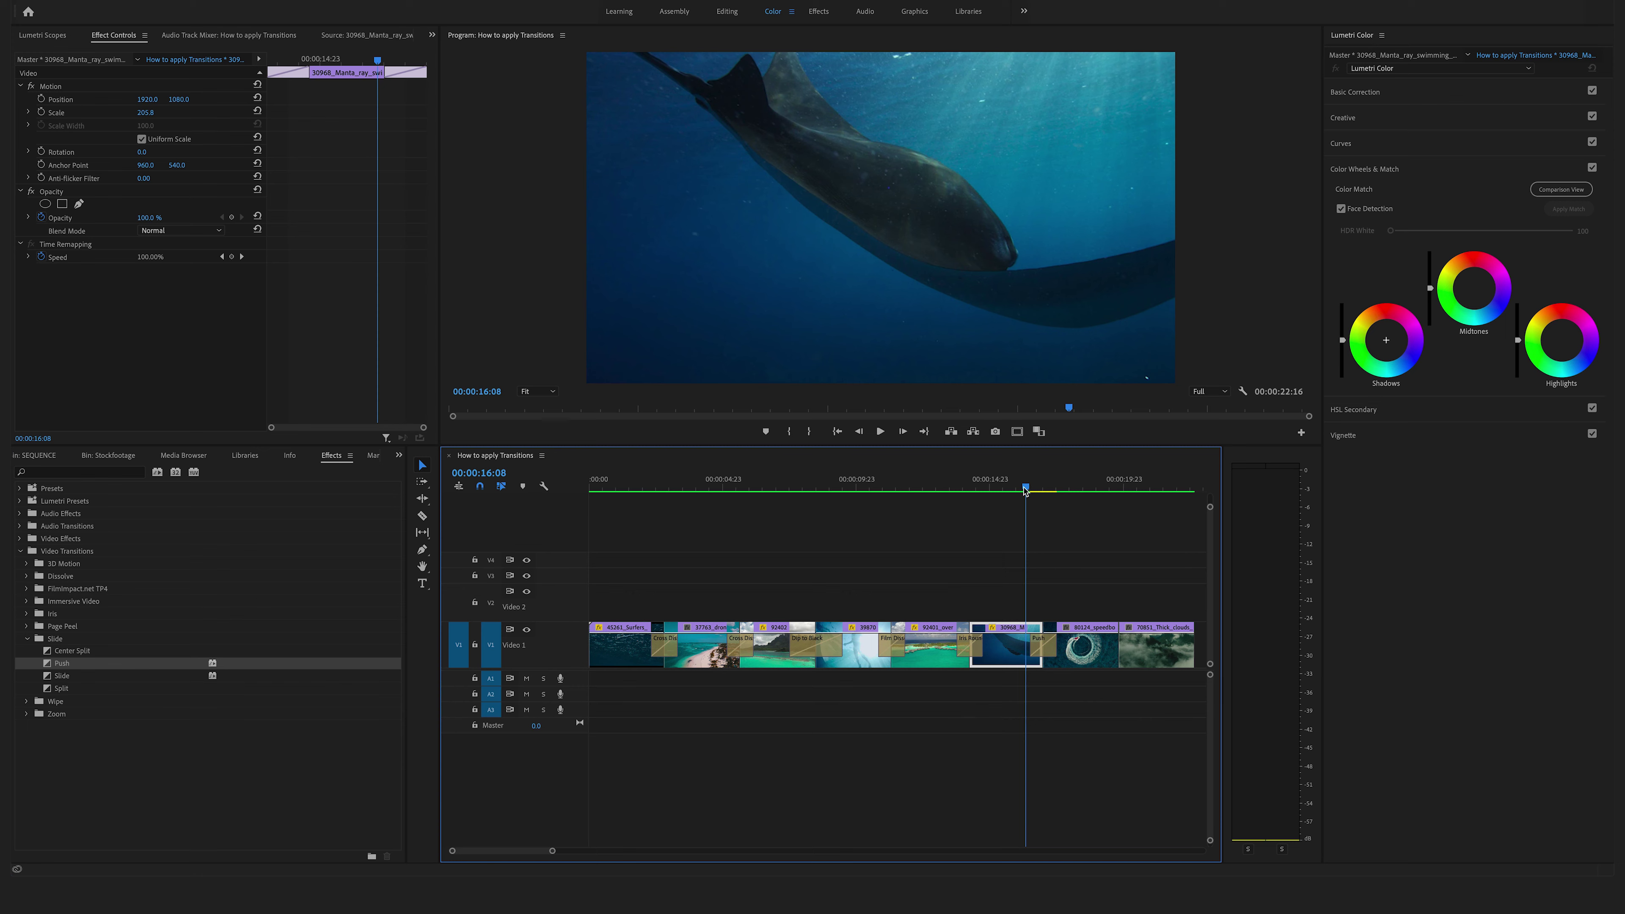
- Play through the Push transition between the manta ray and speedboat clips, and delete it from the cut
key("space")
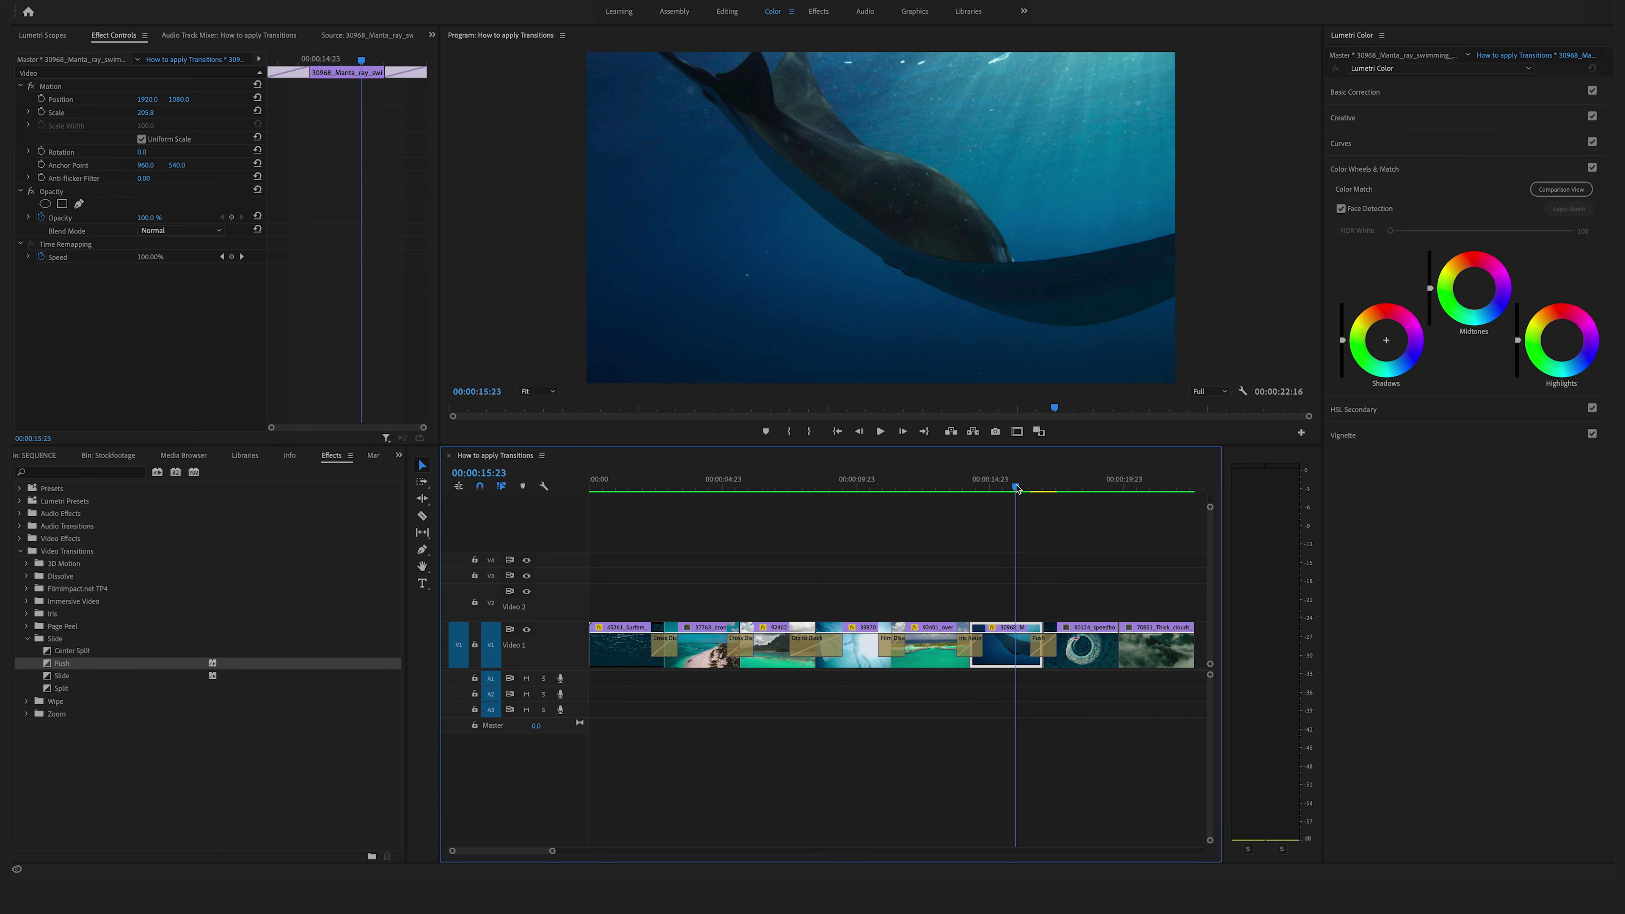
key("space")
left_click(1044, 652)
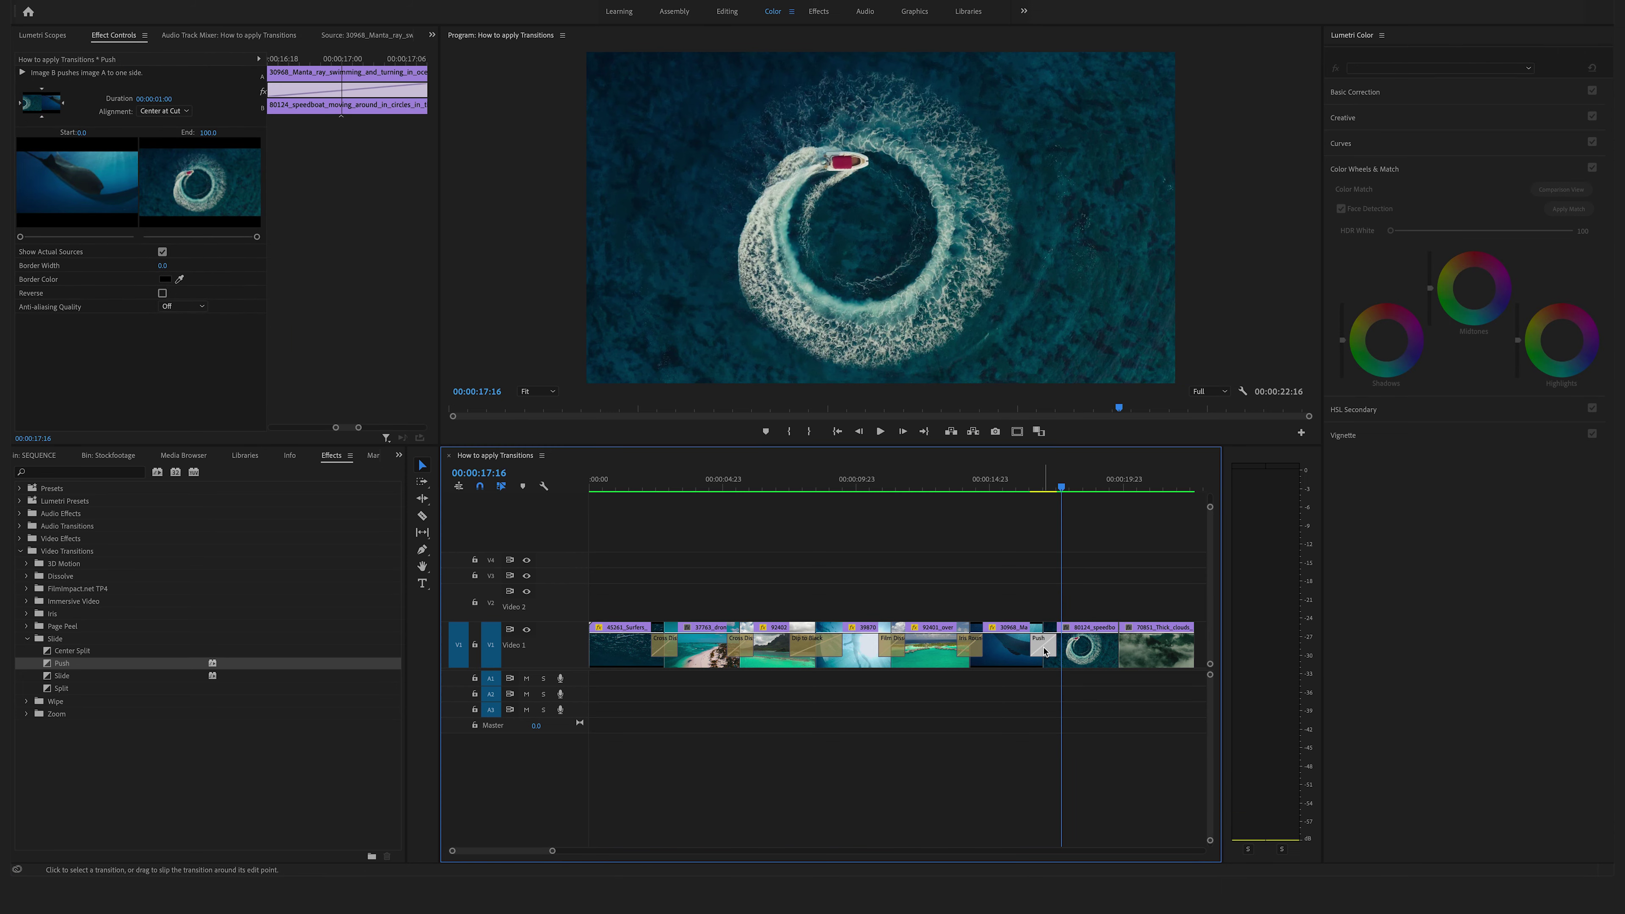
key("Delete")
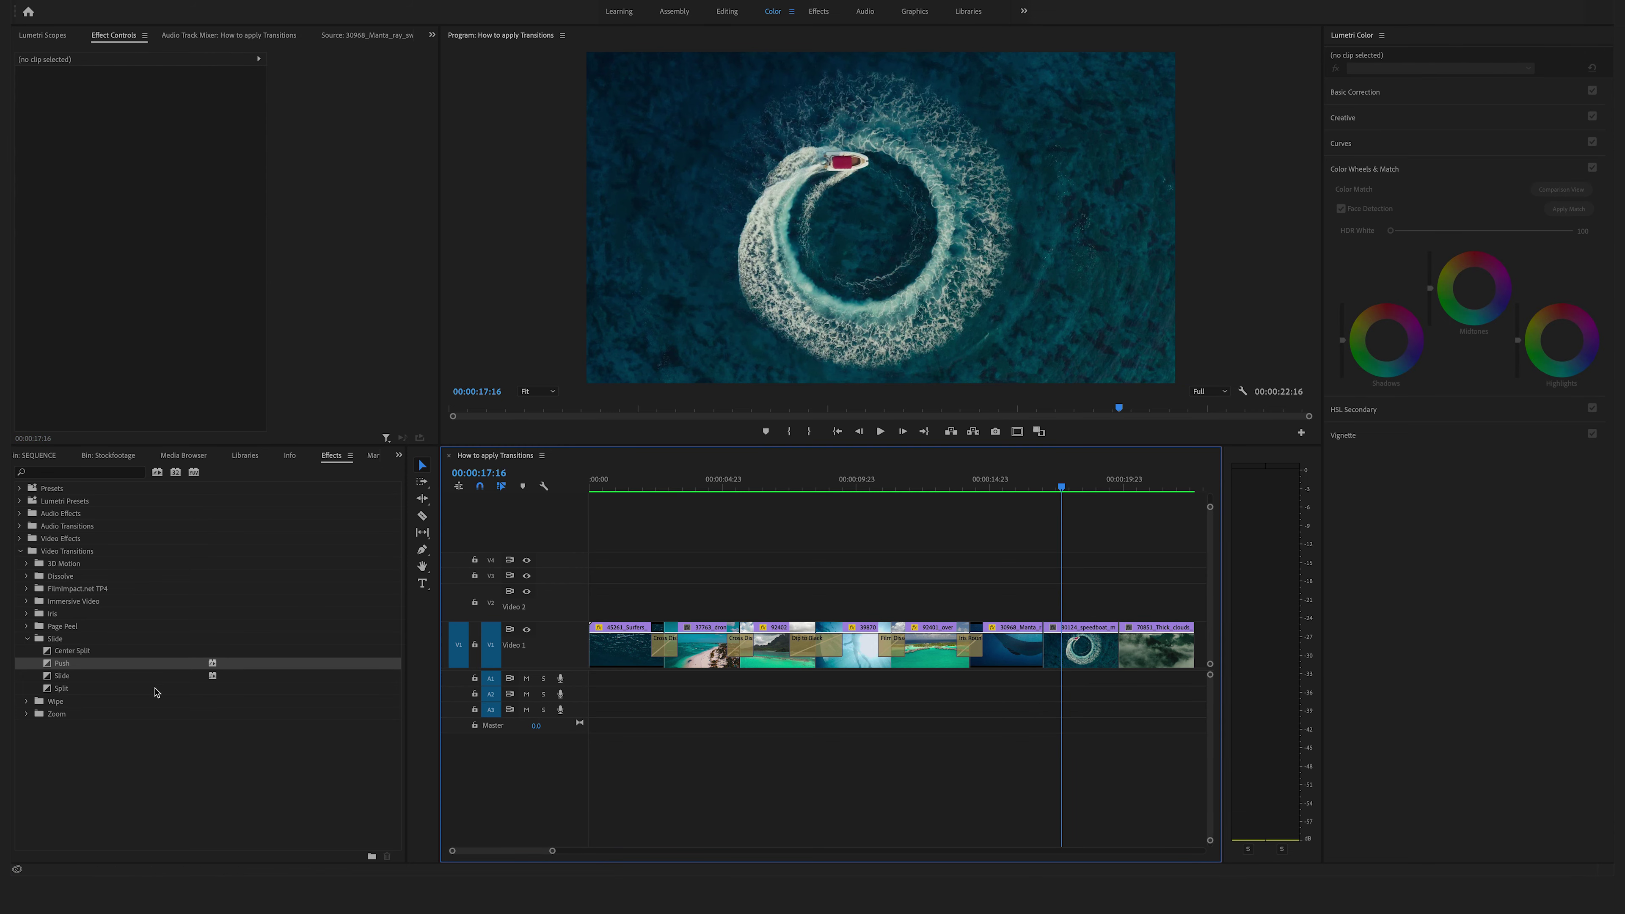
- Apply the Split transition from the Slide group to the cut between the manta ray and speedboat clips, and play through it
left_click_drag(46, 687, 1046, 642)
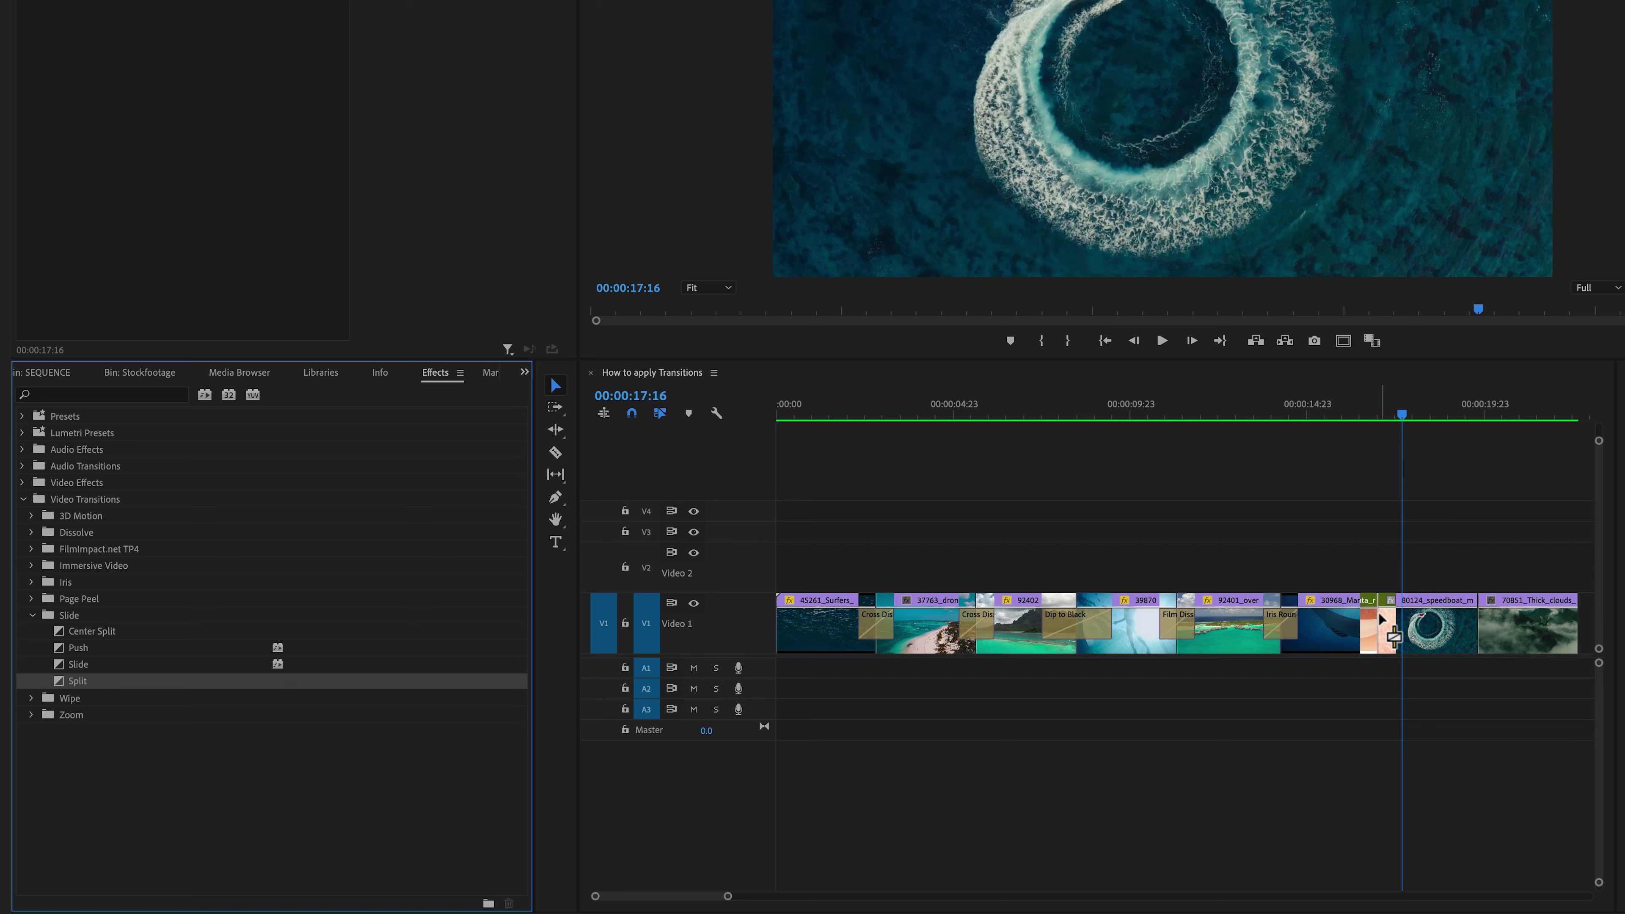
left_click_drag(1379, 615, 1381, 616)
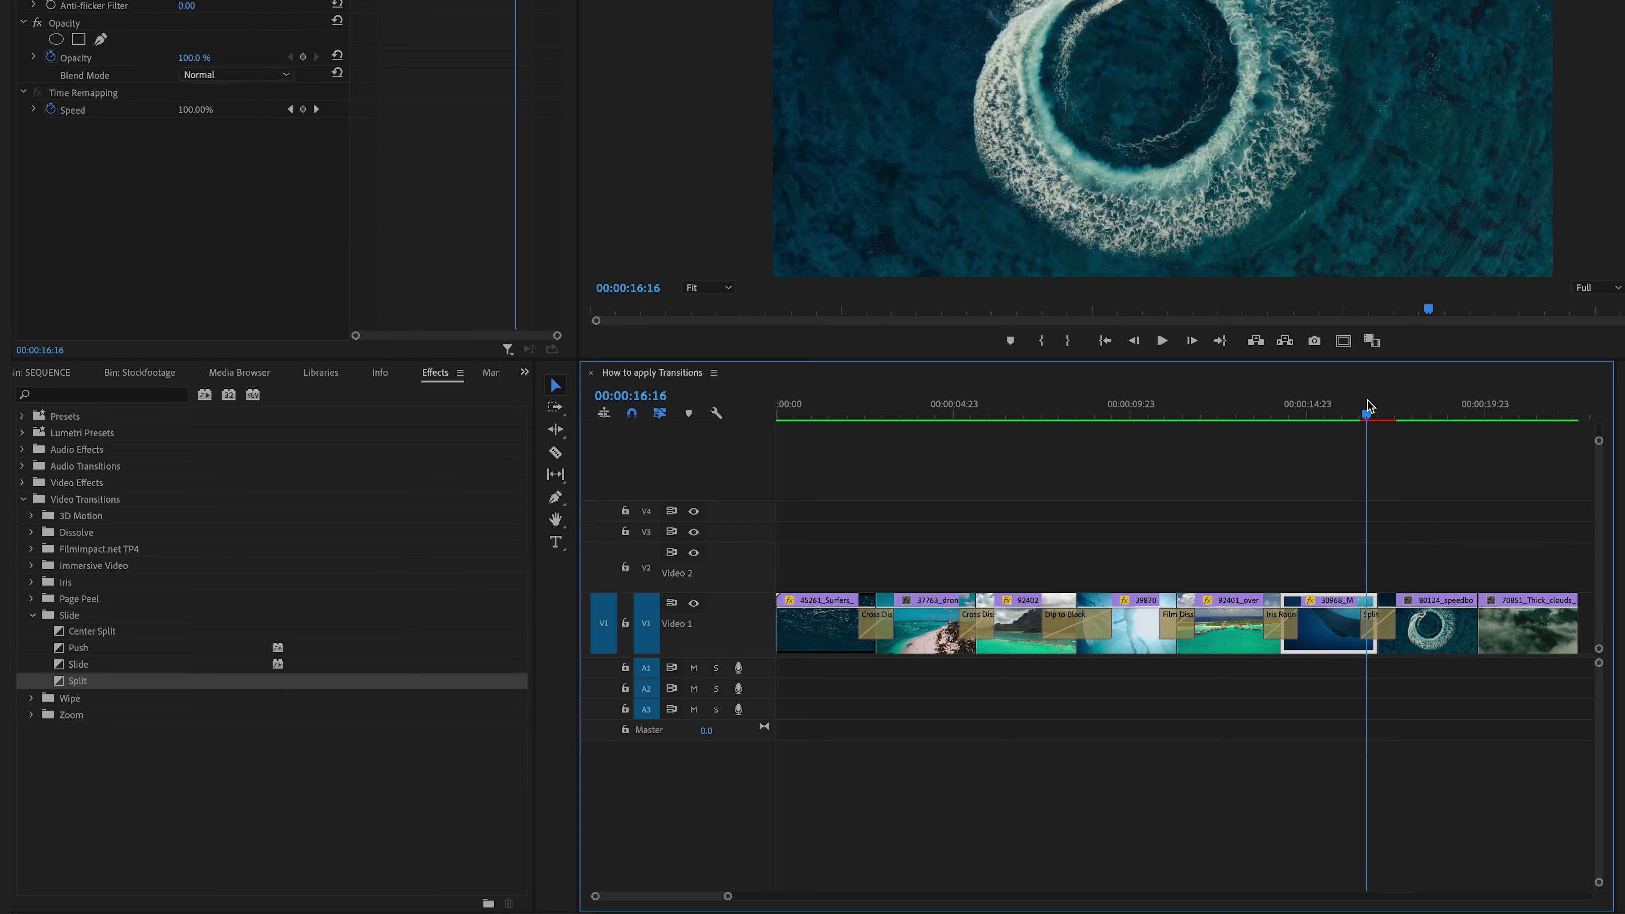
left_click(1372, 408)
key("space")
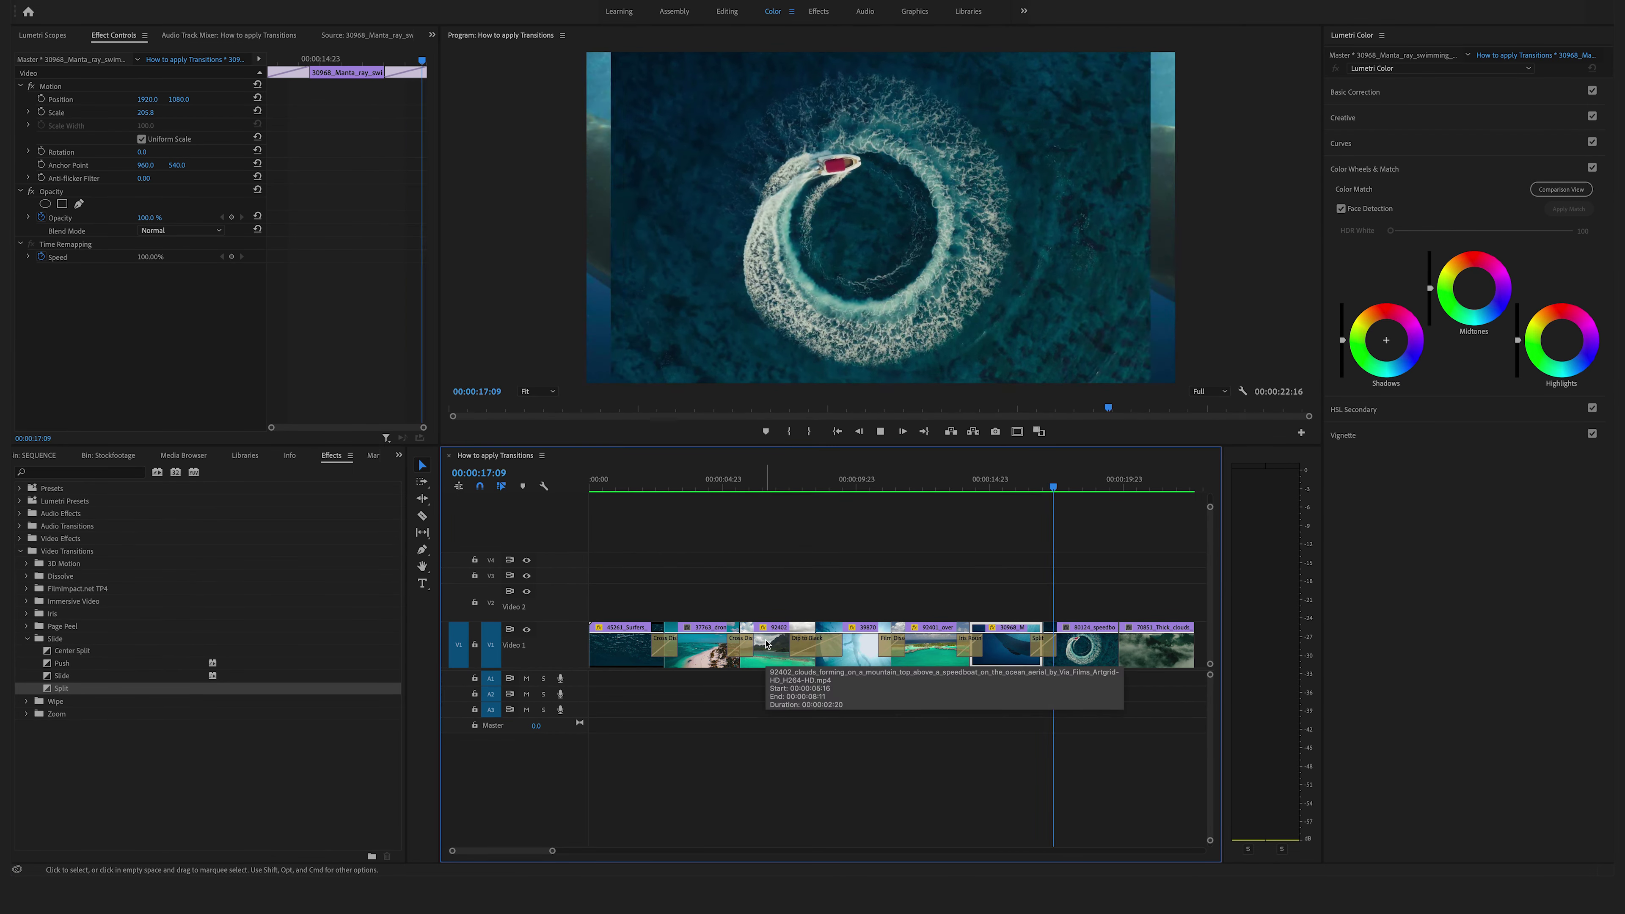
- Apply the Wipe transition from the Wipe group to the cut between the speedboat and thick clouds clips, and play through it
left_click(27, 639)
left_click(27, 651)
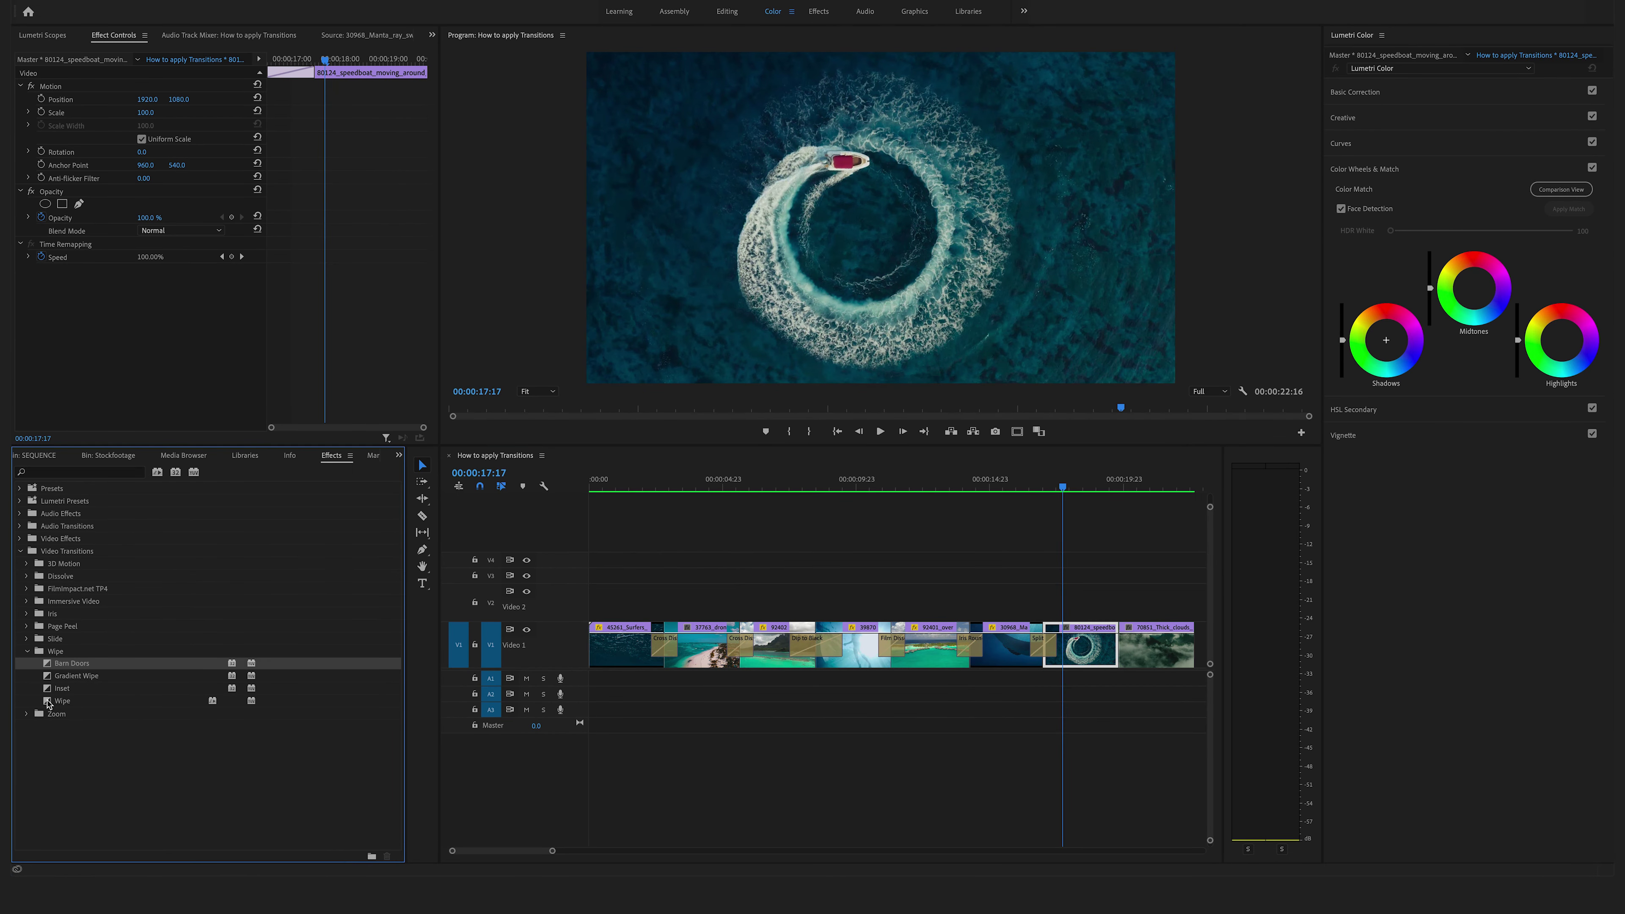
left_click_drag(47, 705, 1082, 669)
left_click(1063, 480)
key("space")
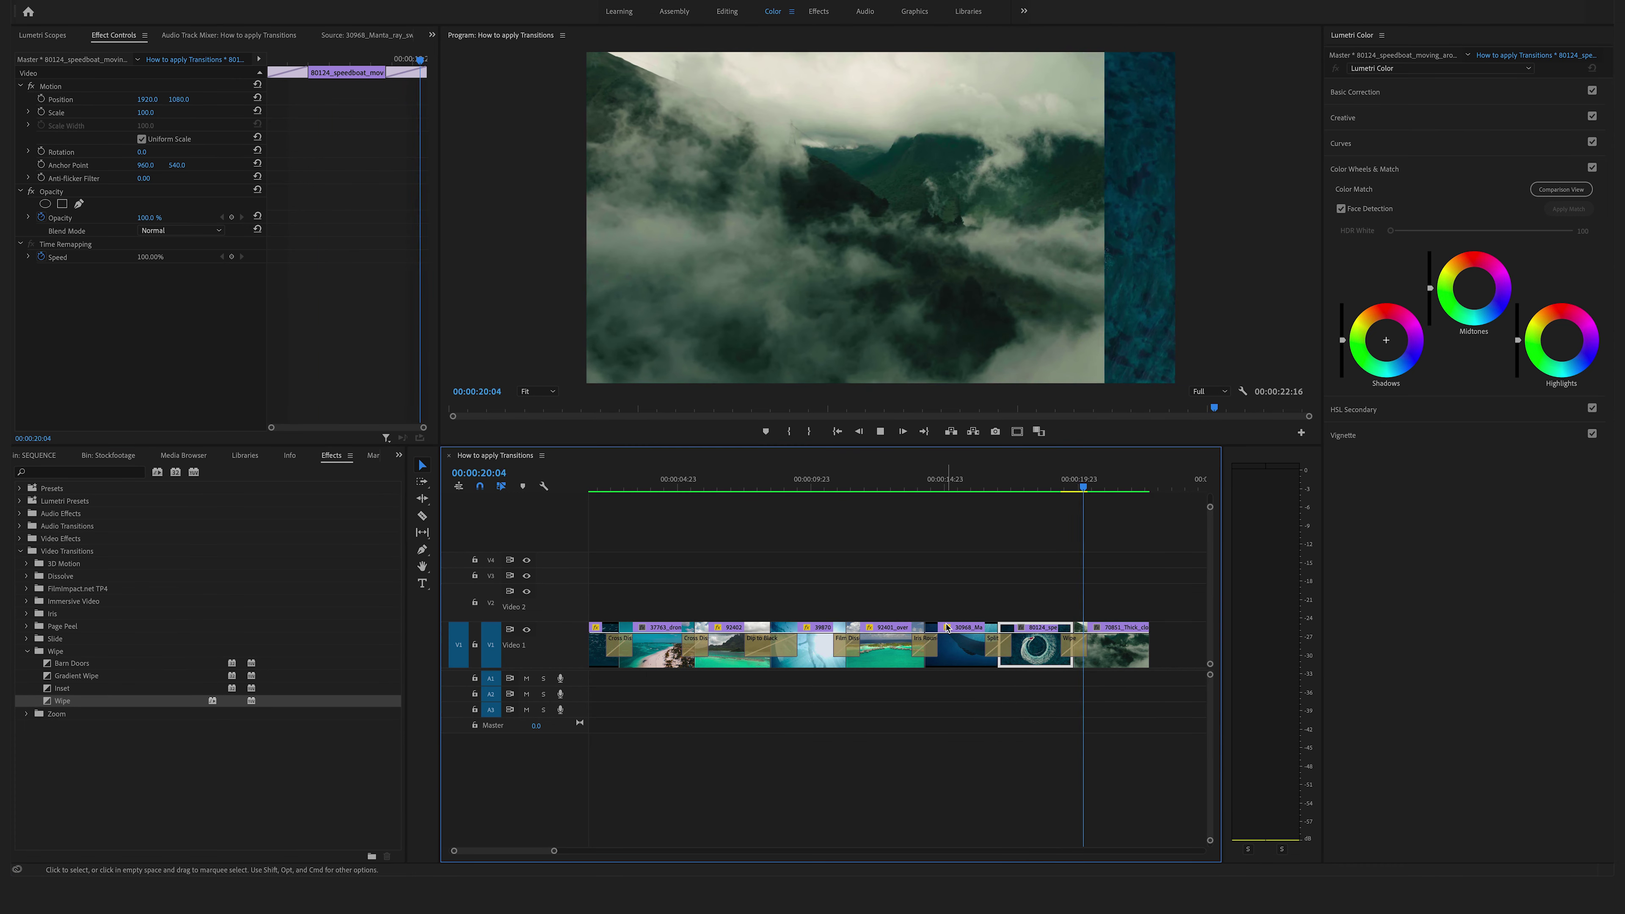
key("space")
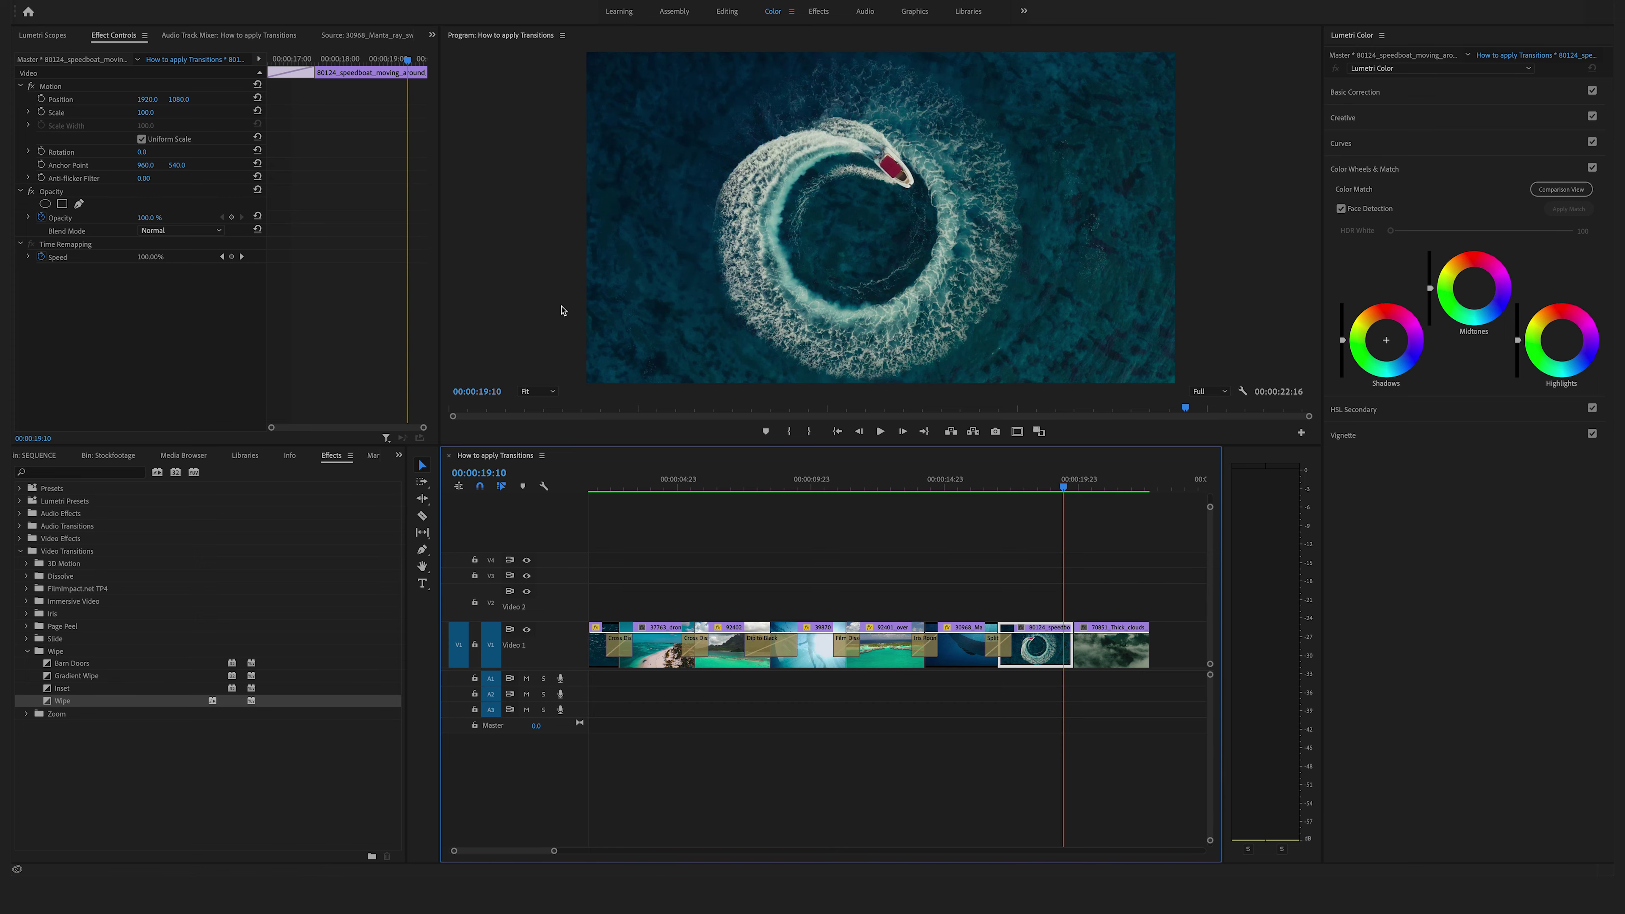
- Set the video transition default duration to 3 seconds in the Timeline preferences
left_click(160, 19)
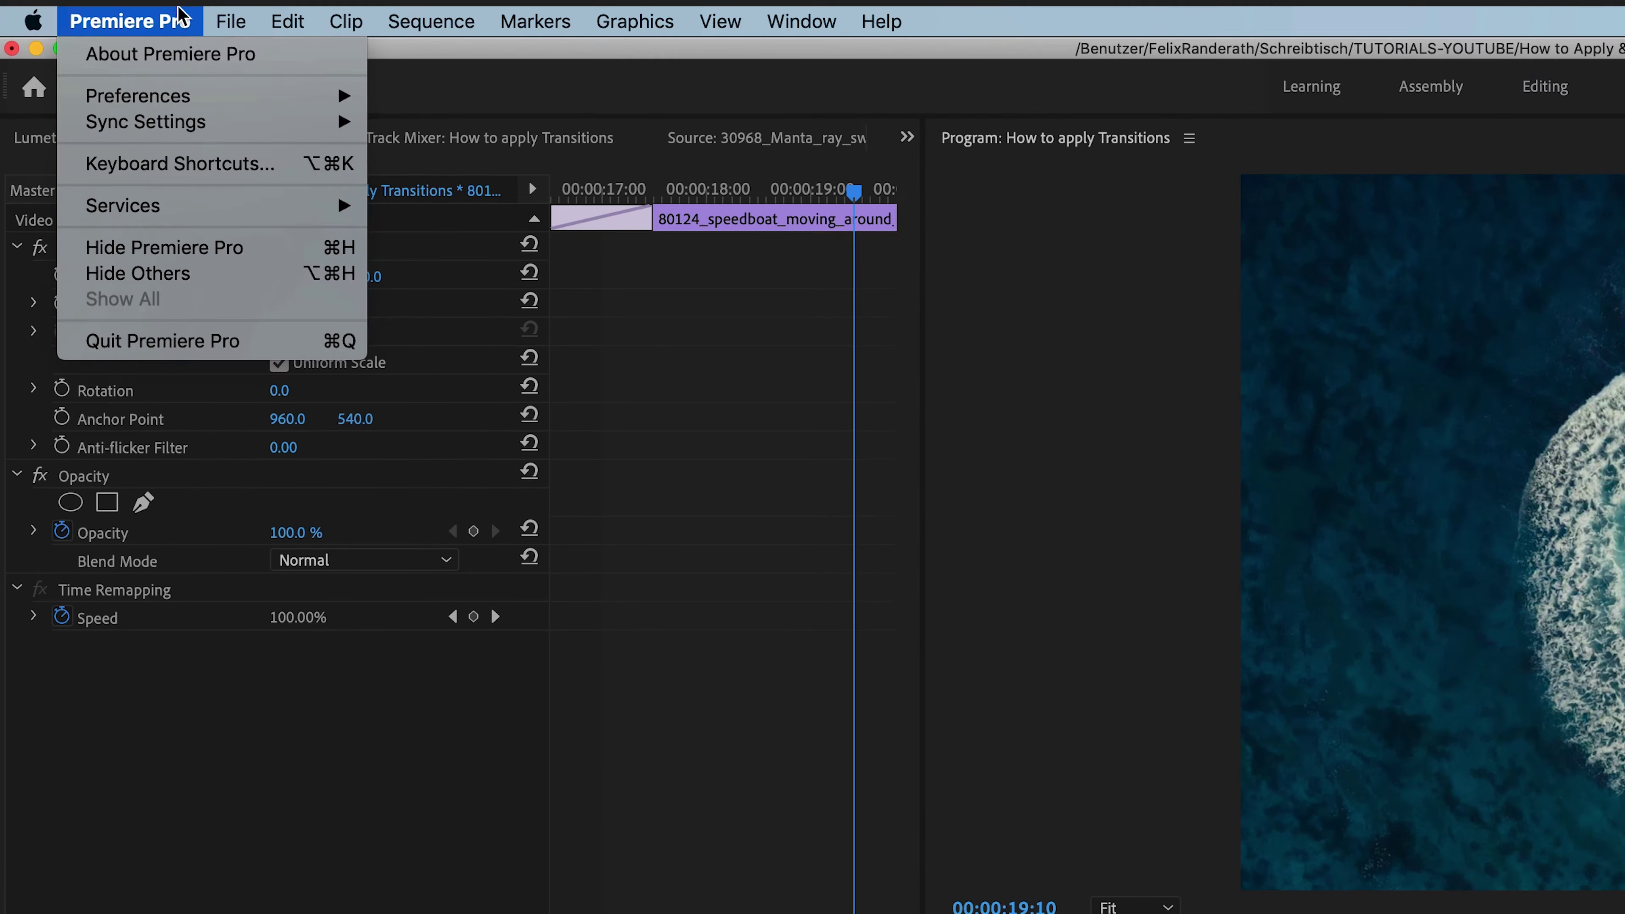
mouse_move(227, 105)
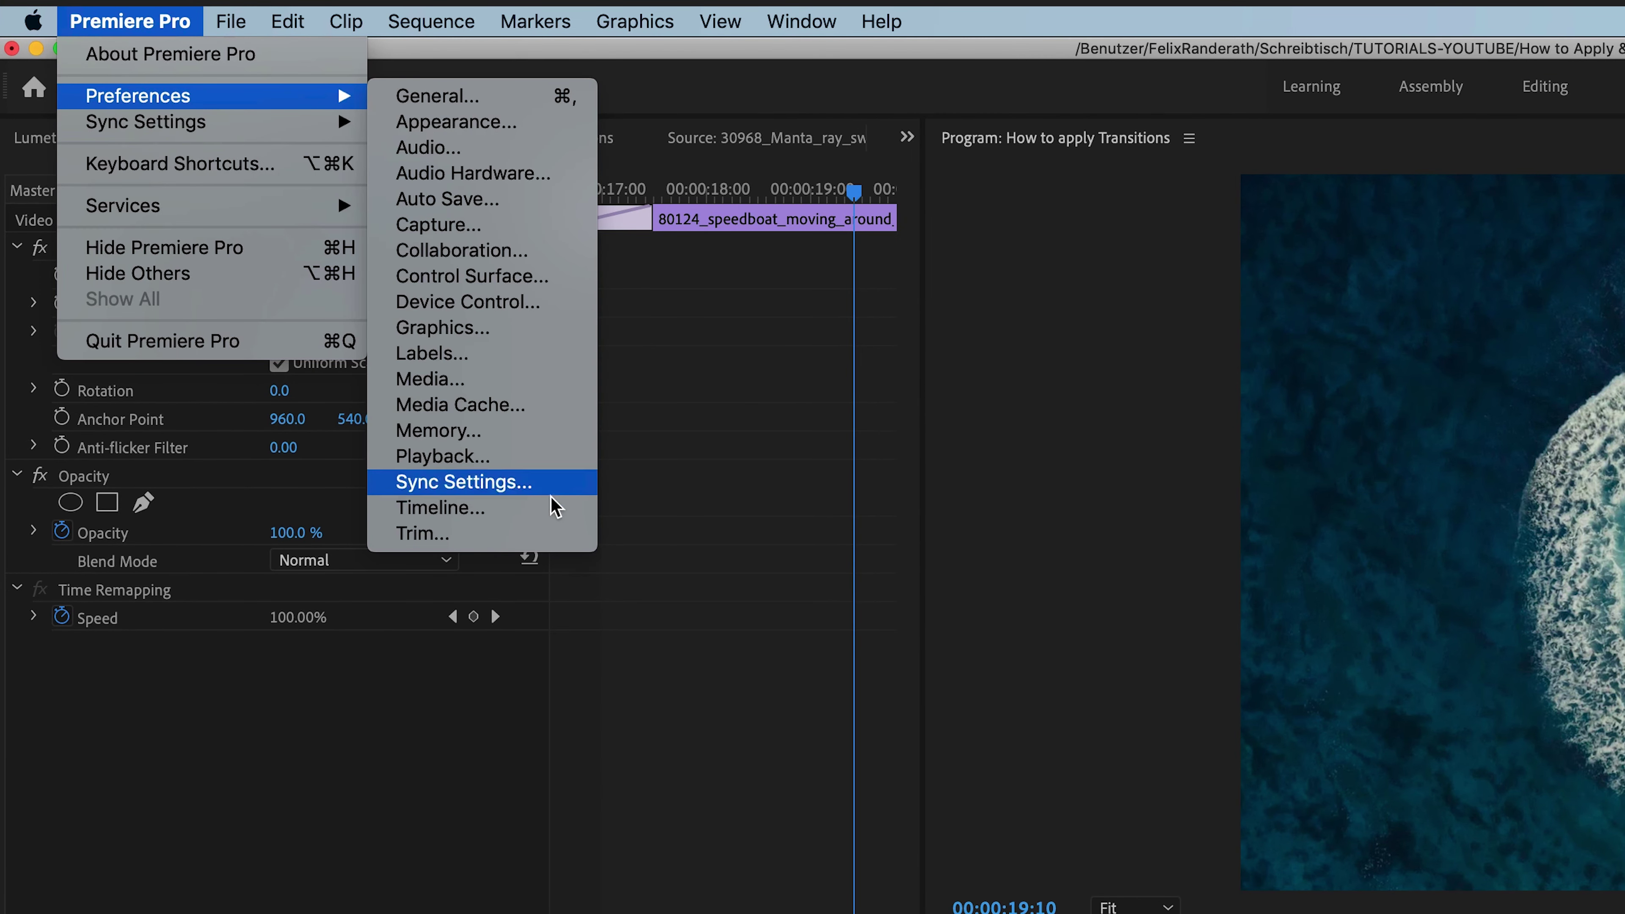
left_click(547, 516)
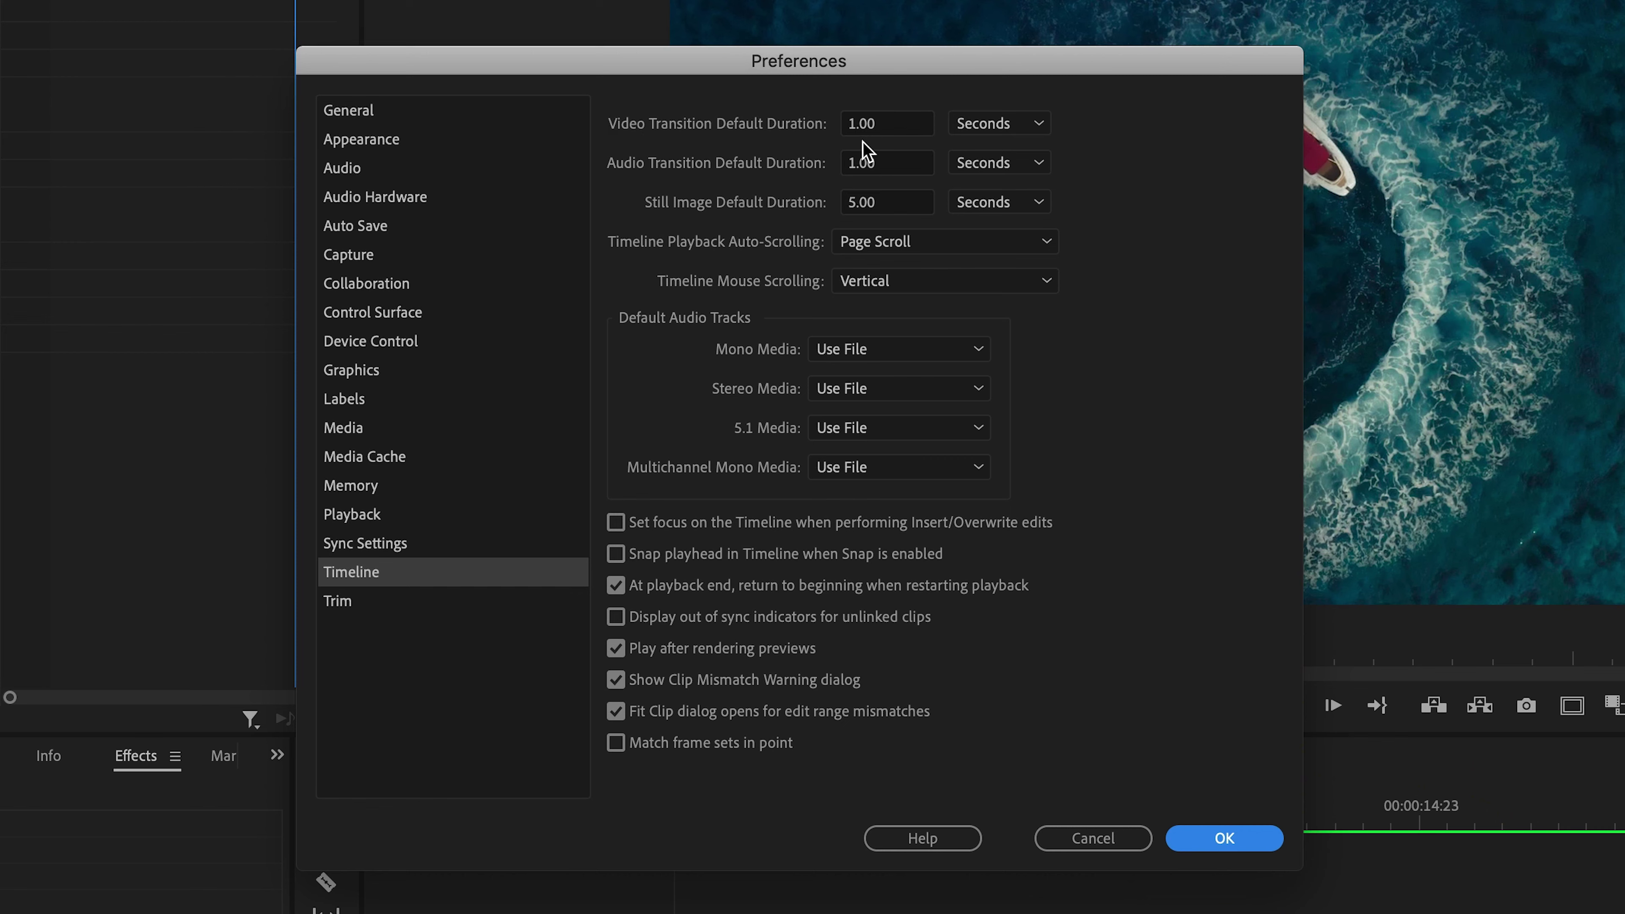
left_click(1039, 128)
left_click(1039, 146)
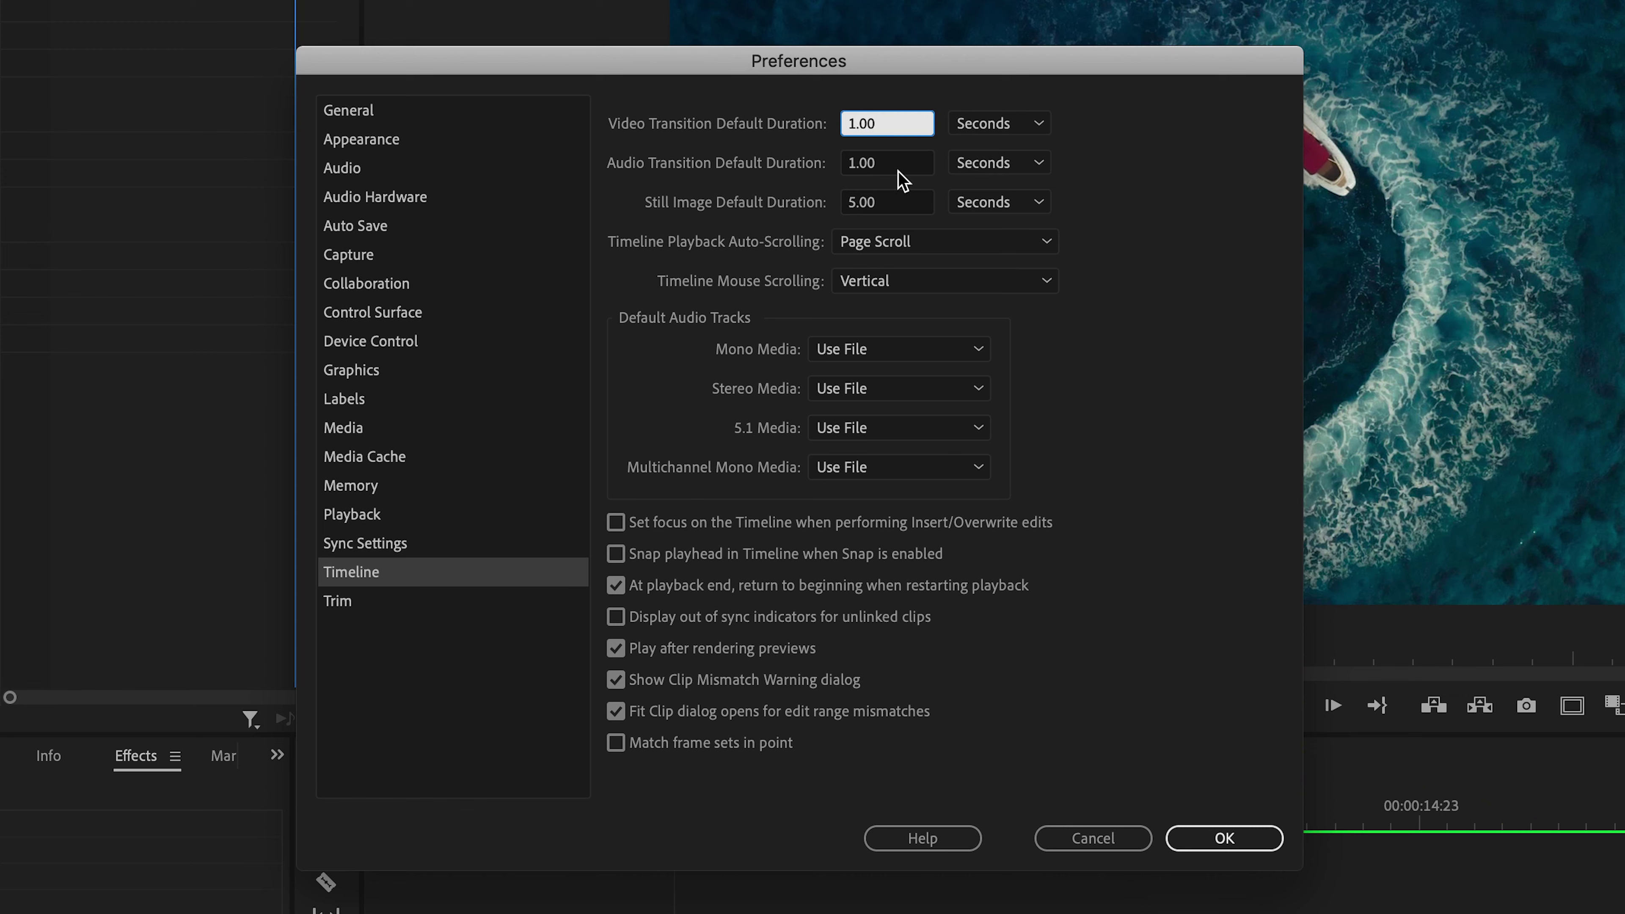
type("3")
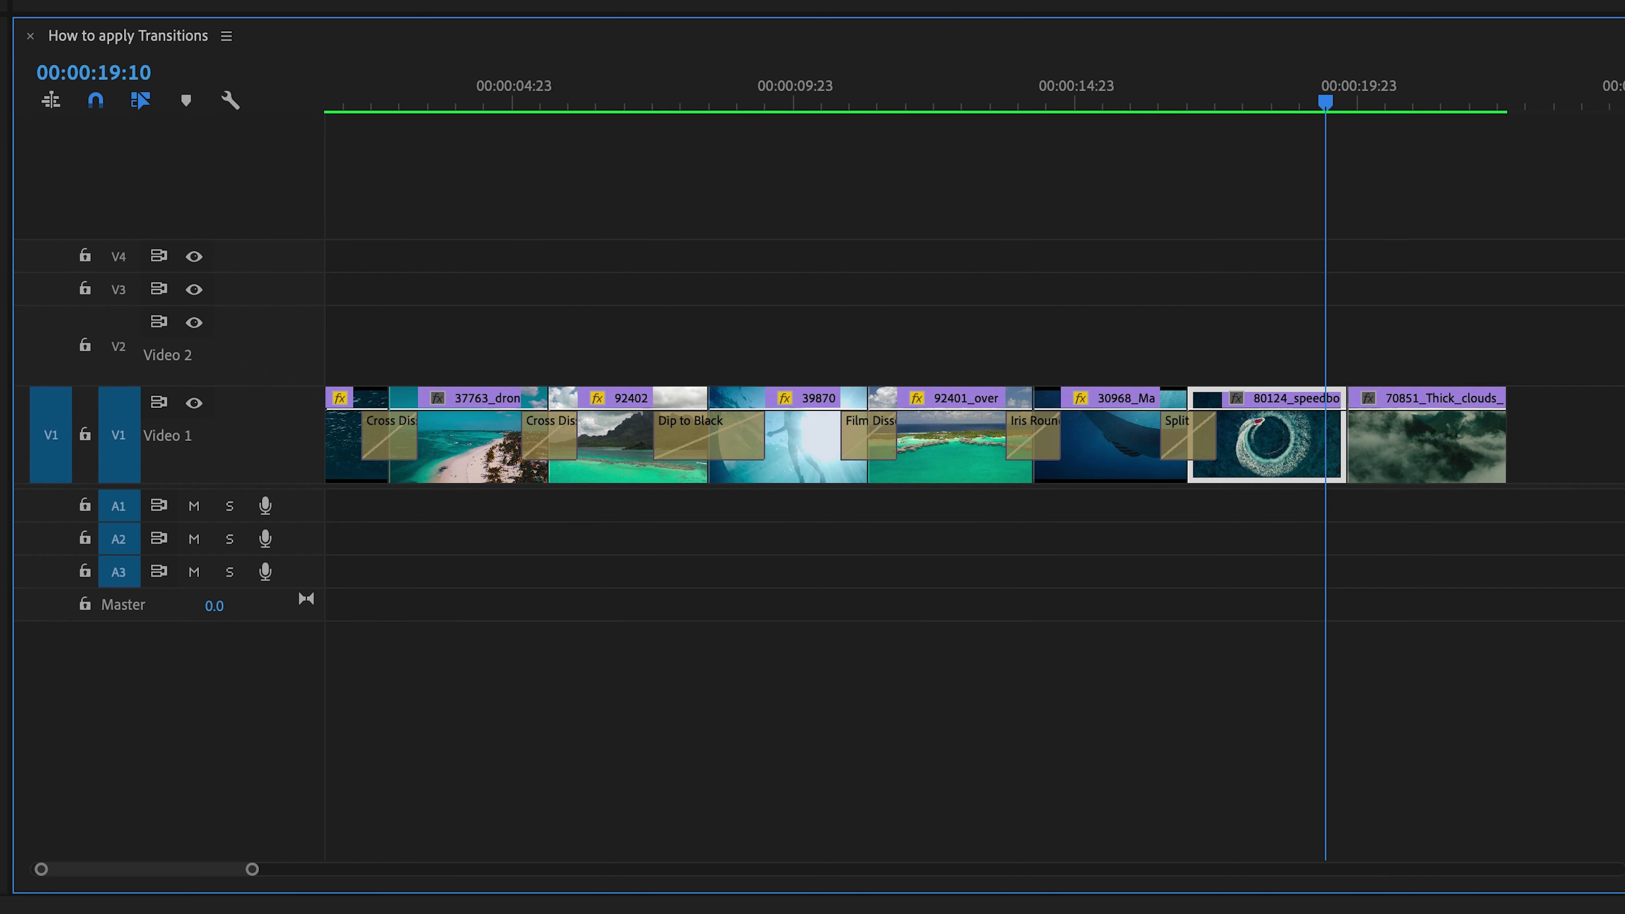
- Apply the default Cross Dissolve to the cut between the speedboat and thick clouds clips, and play through it
right_click(1345, 446)
left_click(1467, 607)
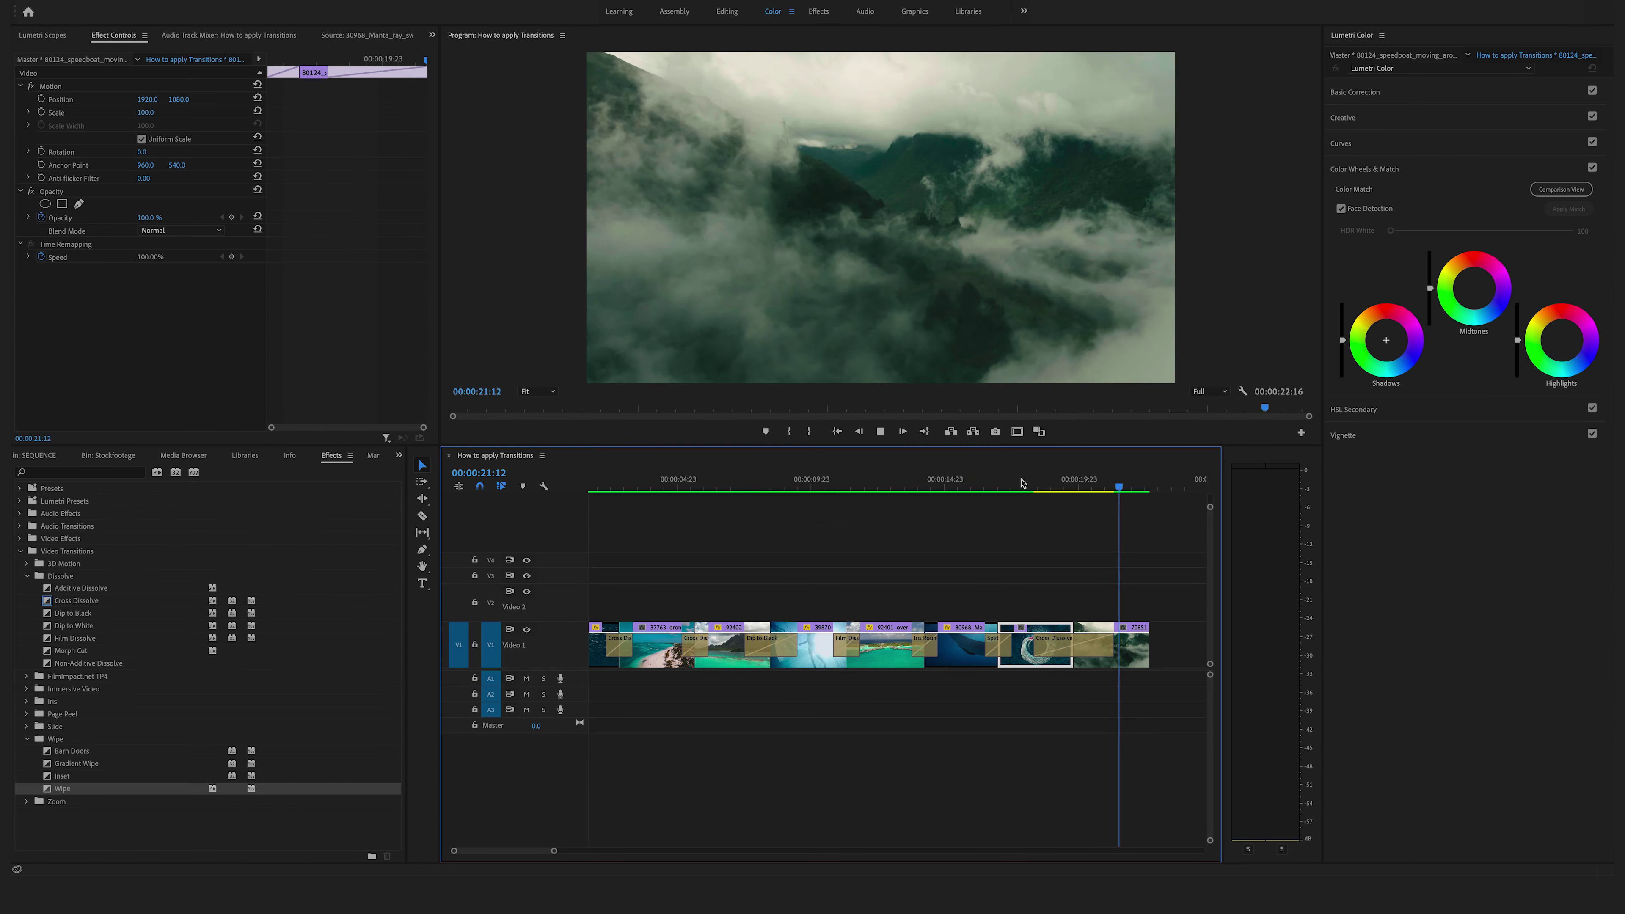
key("space")
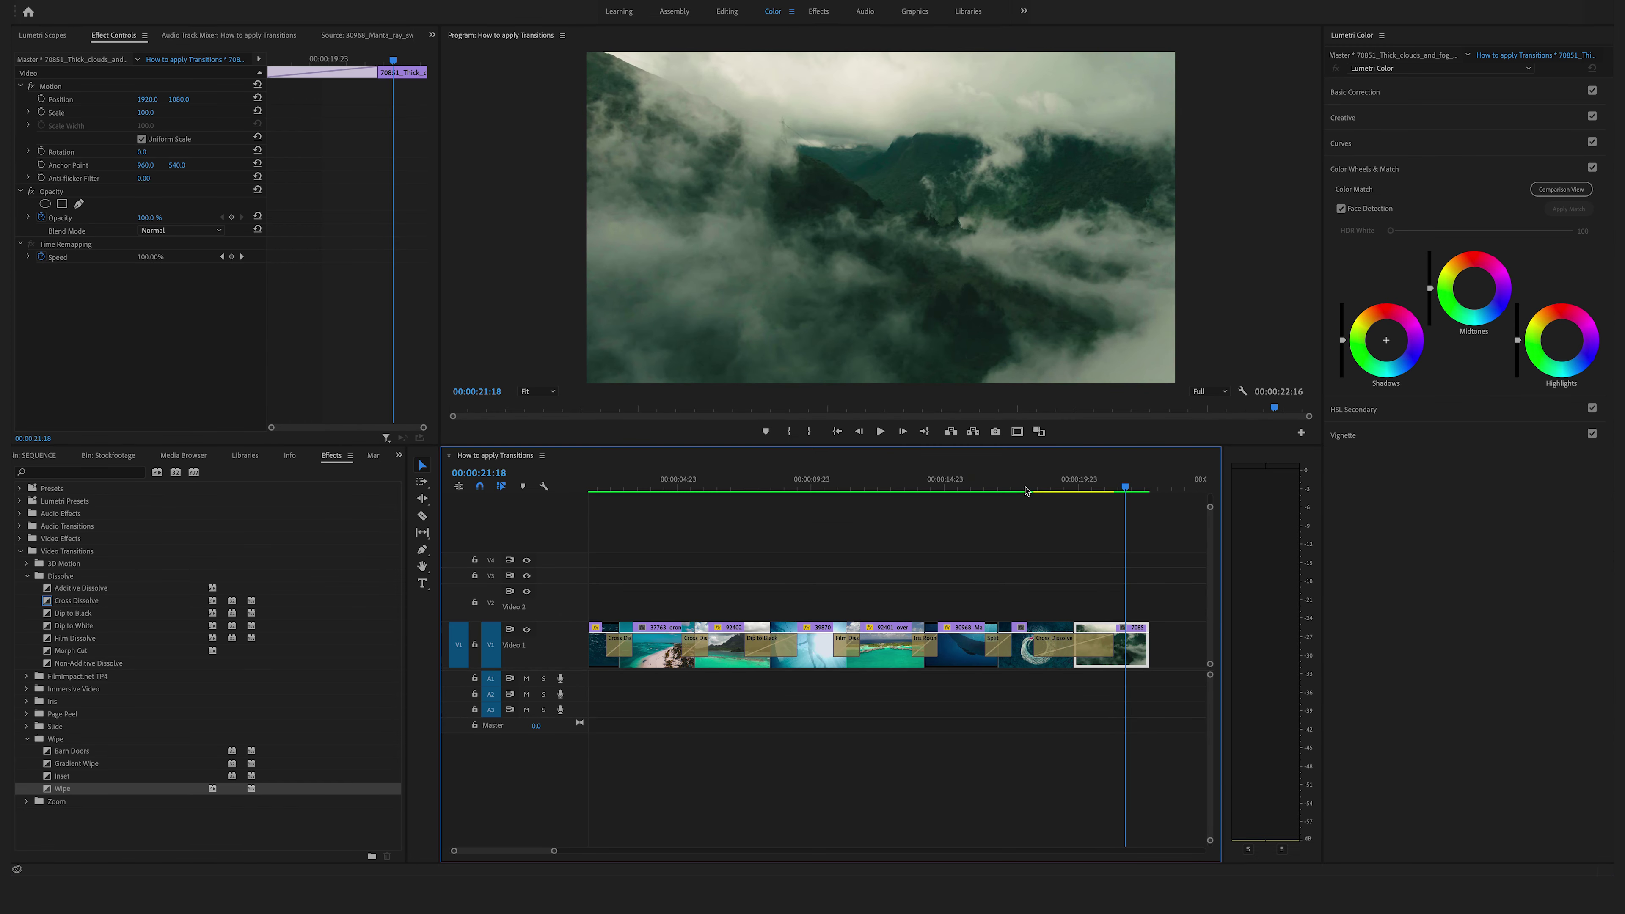
left_click(1021, 486)
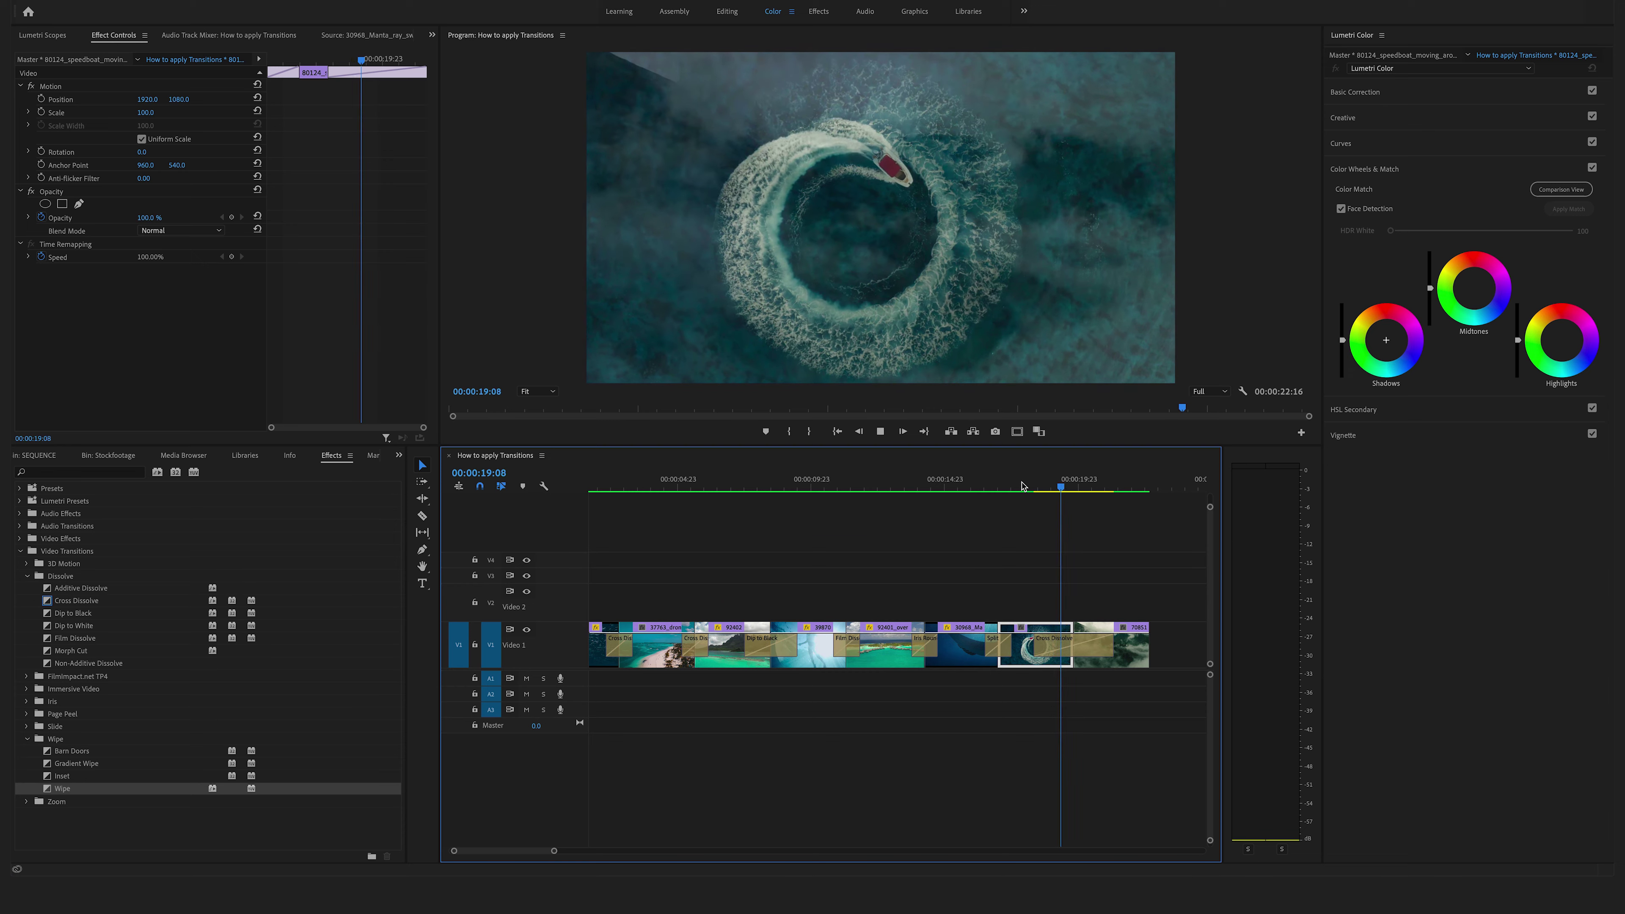
key("space")
left_click(1029, 488)
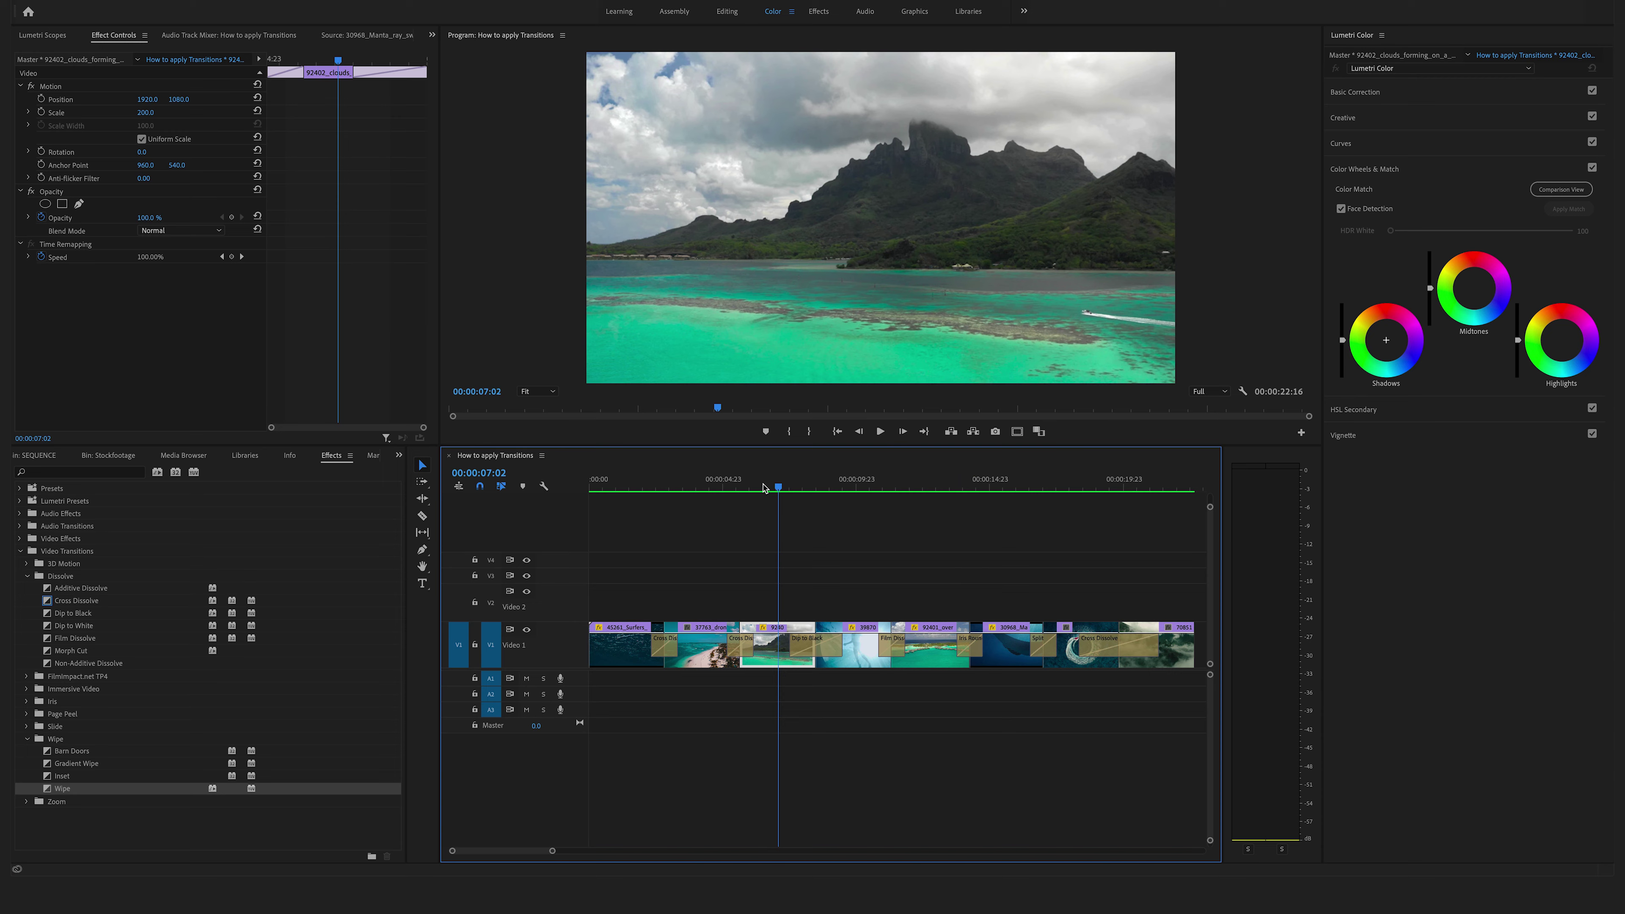
- Play through the Dip to Black transition between the mountain island and underwater woman clips
key("space")
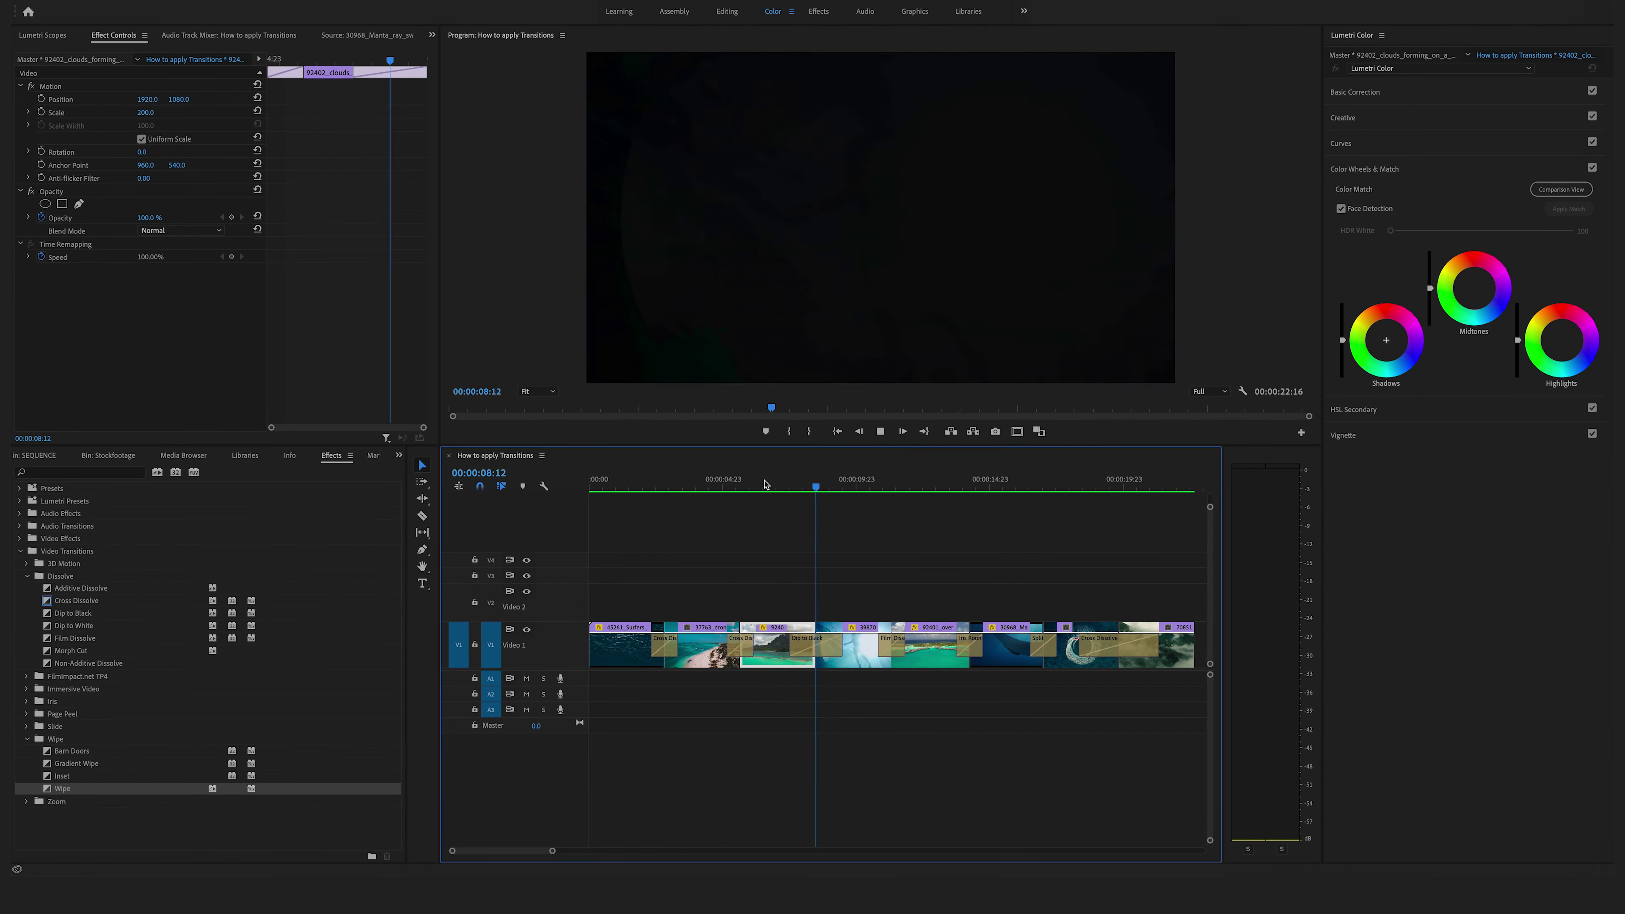
key("space")
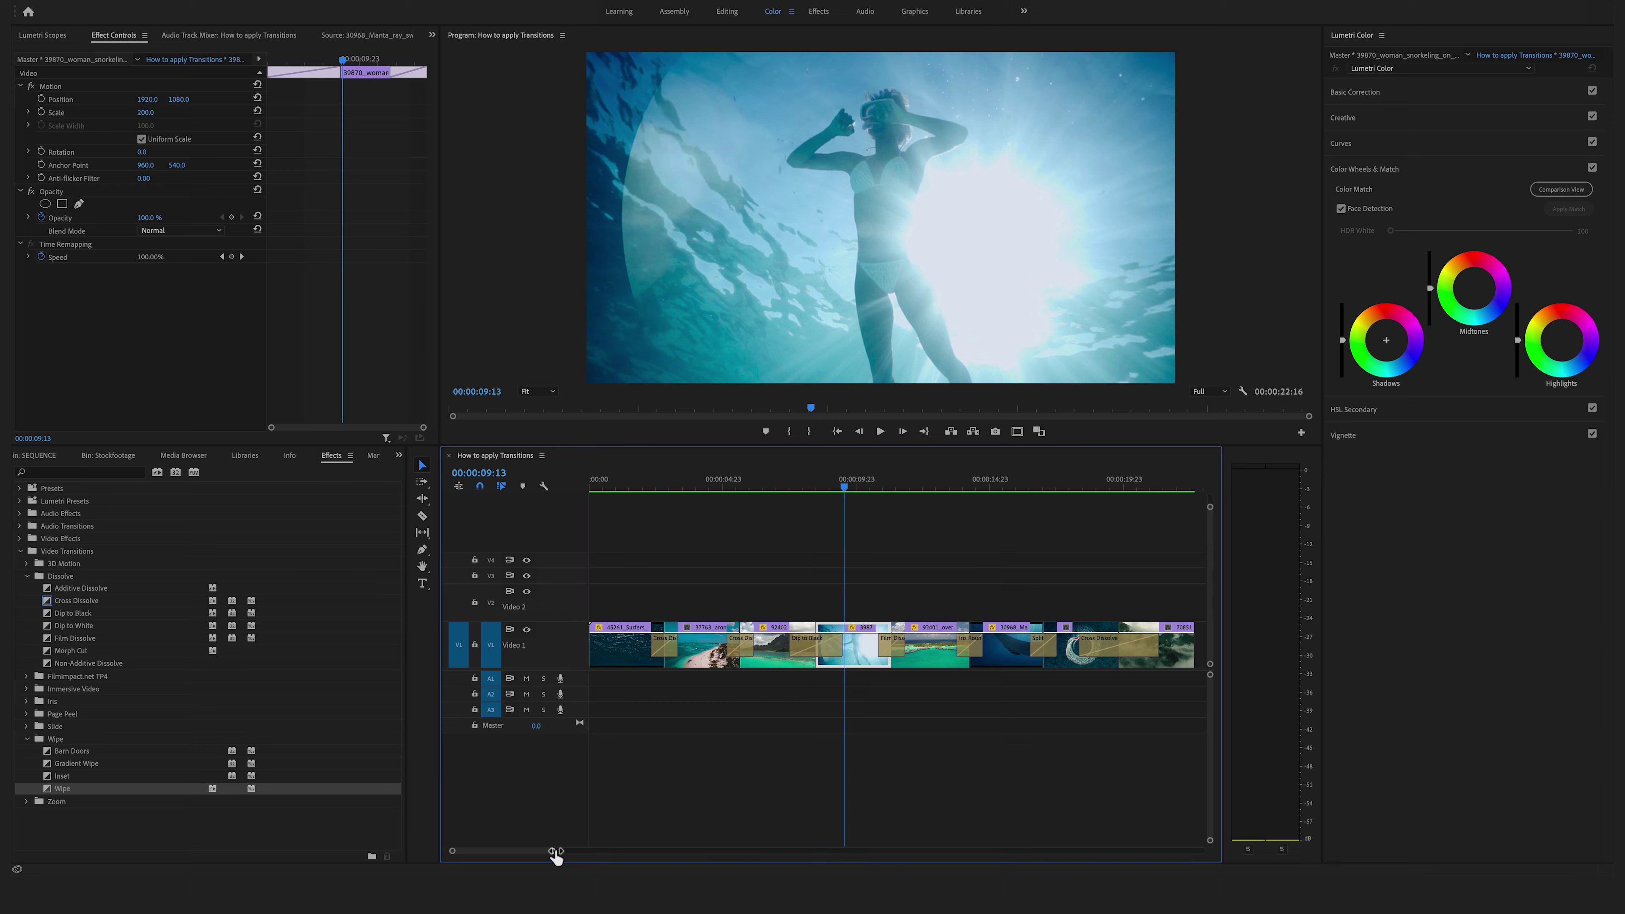
left_click_drag(551, 857, 571, 858)
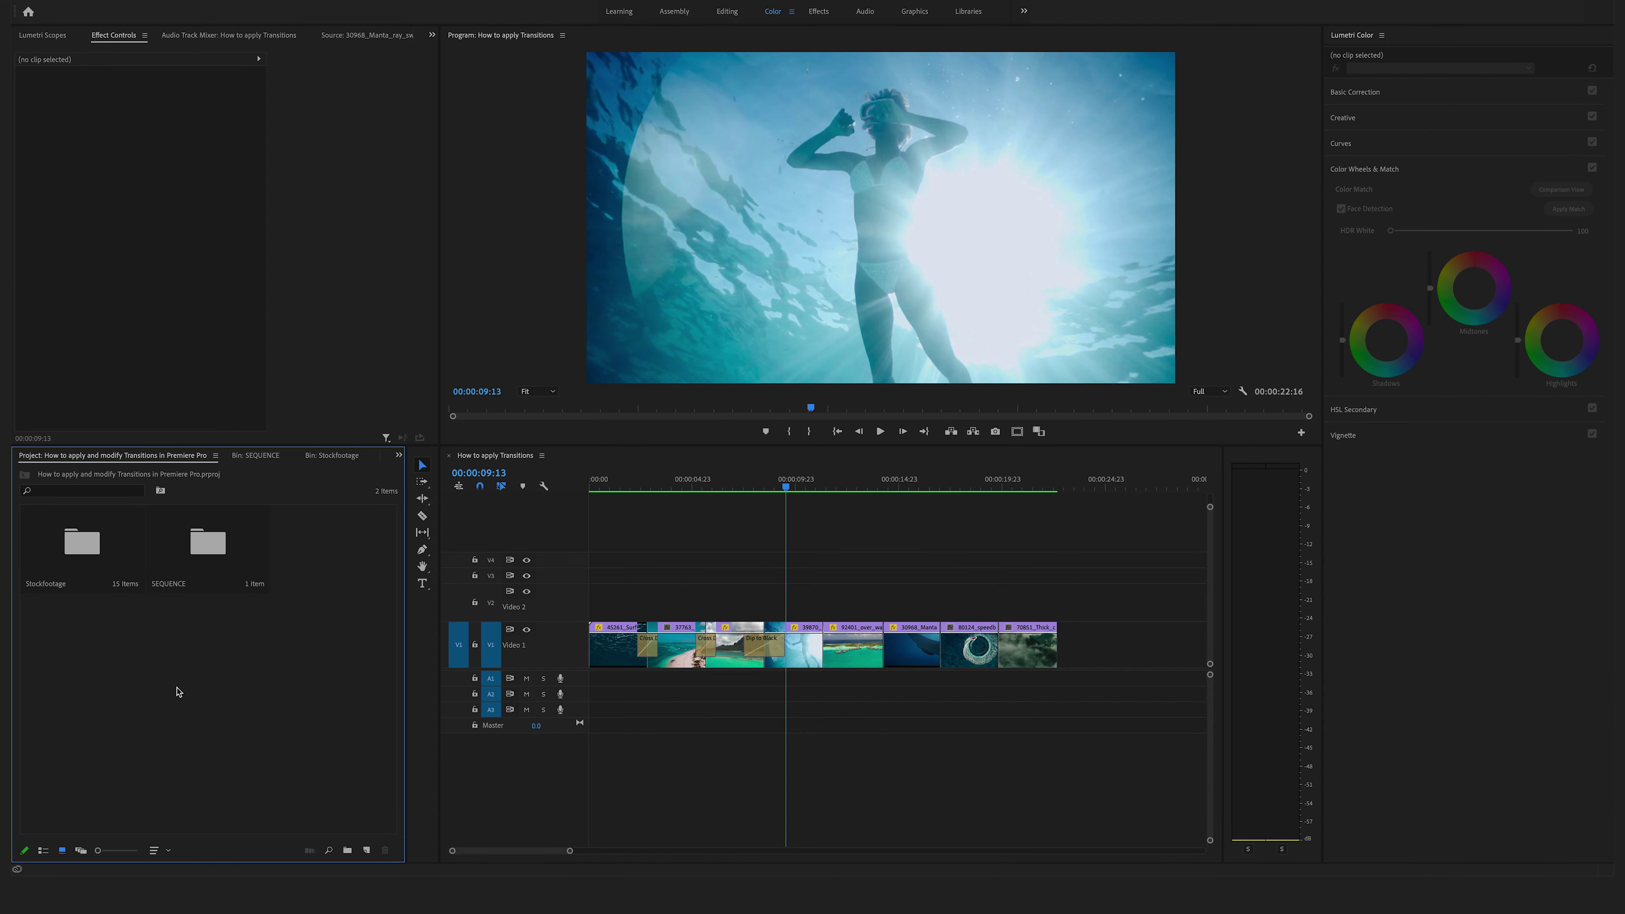
- Start a media import and browse to the Main-Project folder inside Vamify_Originals_Transitions, widening its column to show the full project file names
double_click(177, 691)
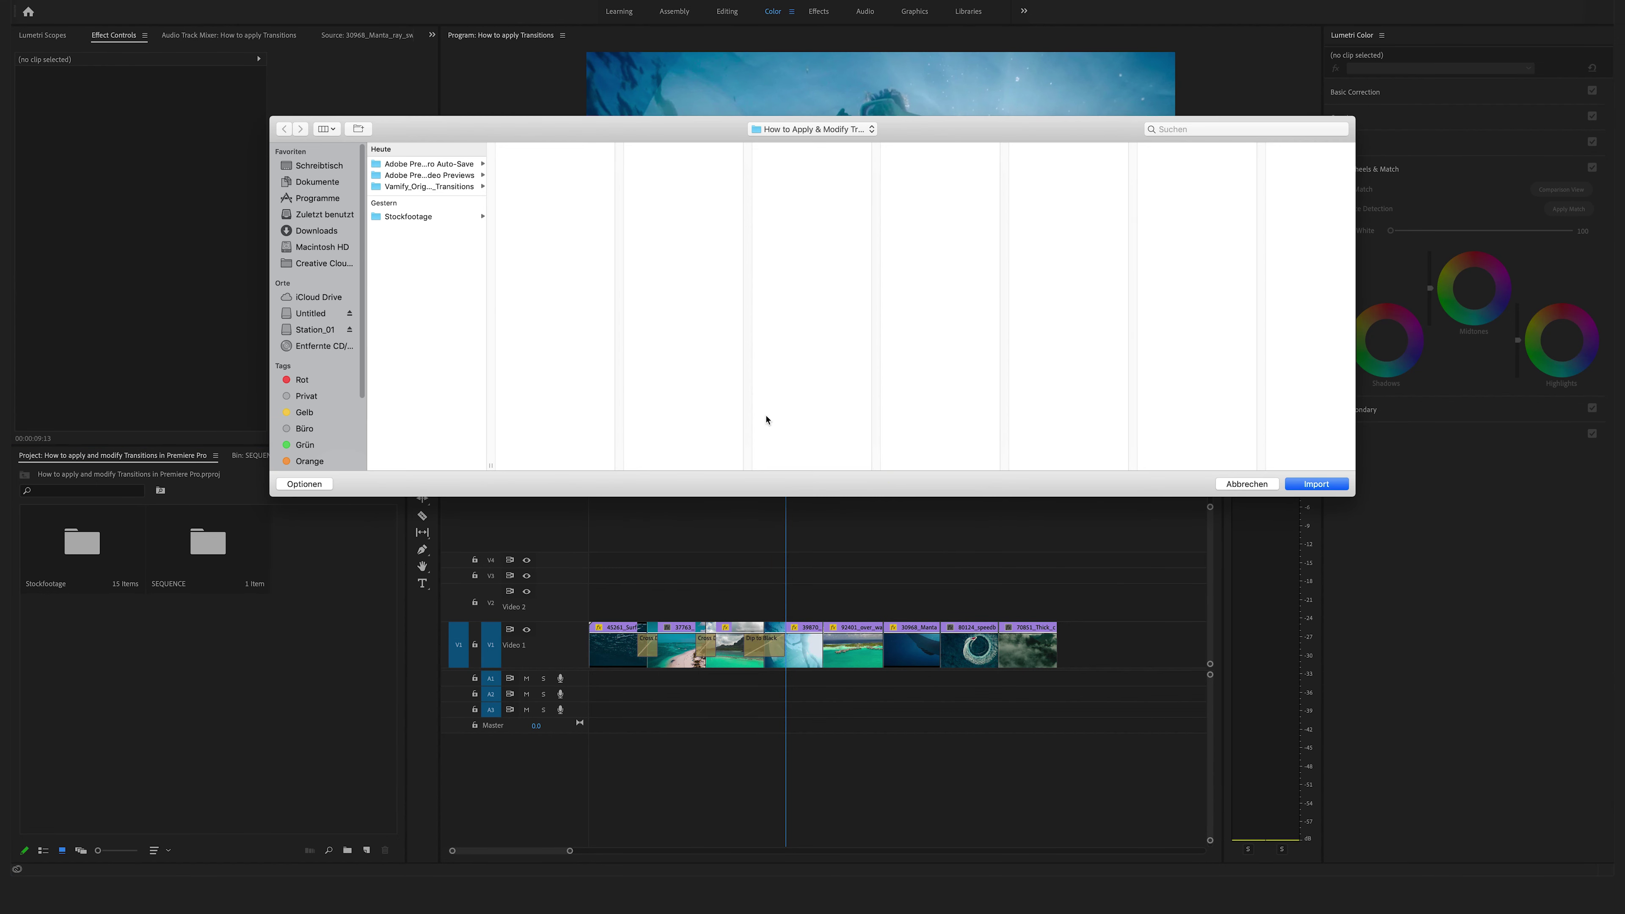
left_click(1301, 484)
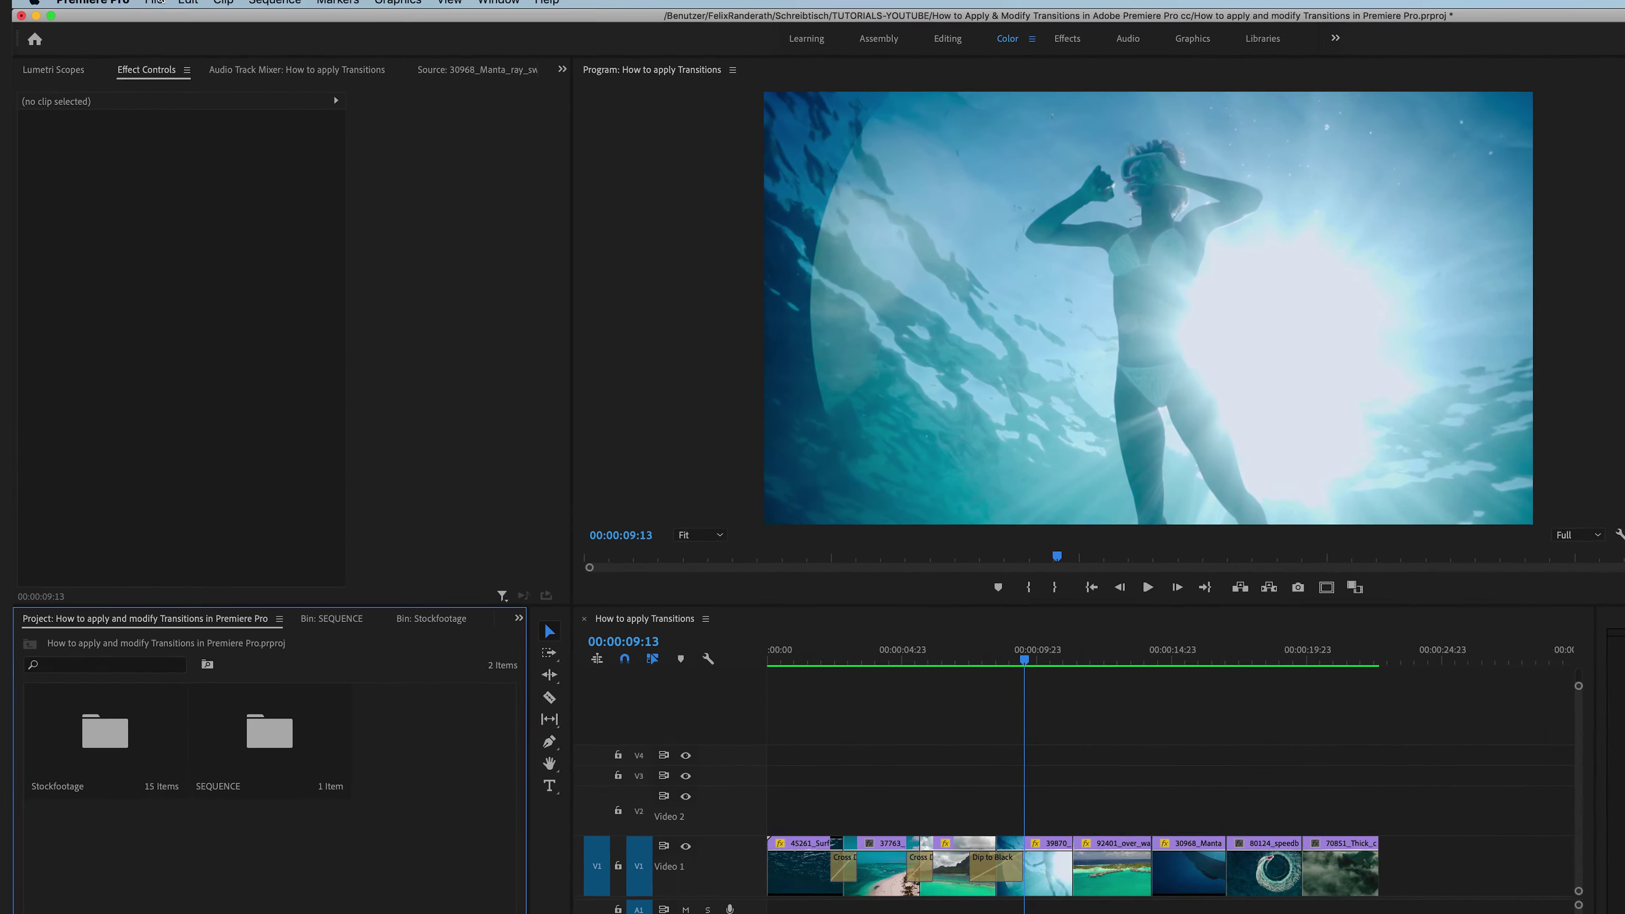
left_click(120, 0)
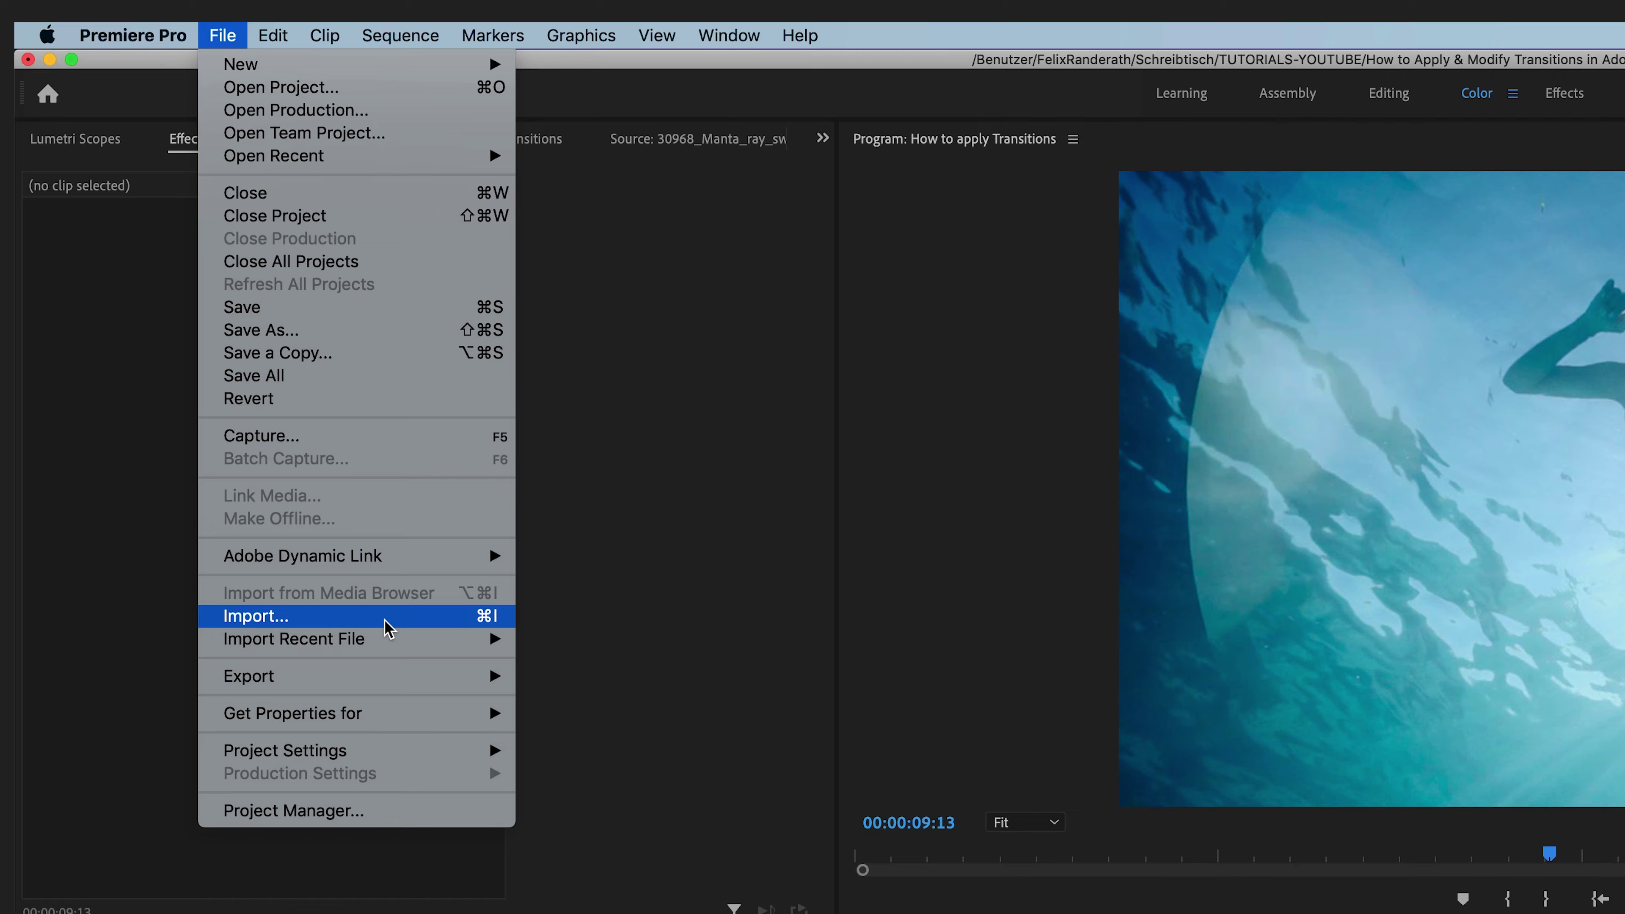
left_click(389, 627)
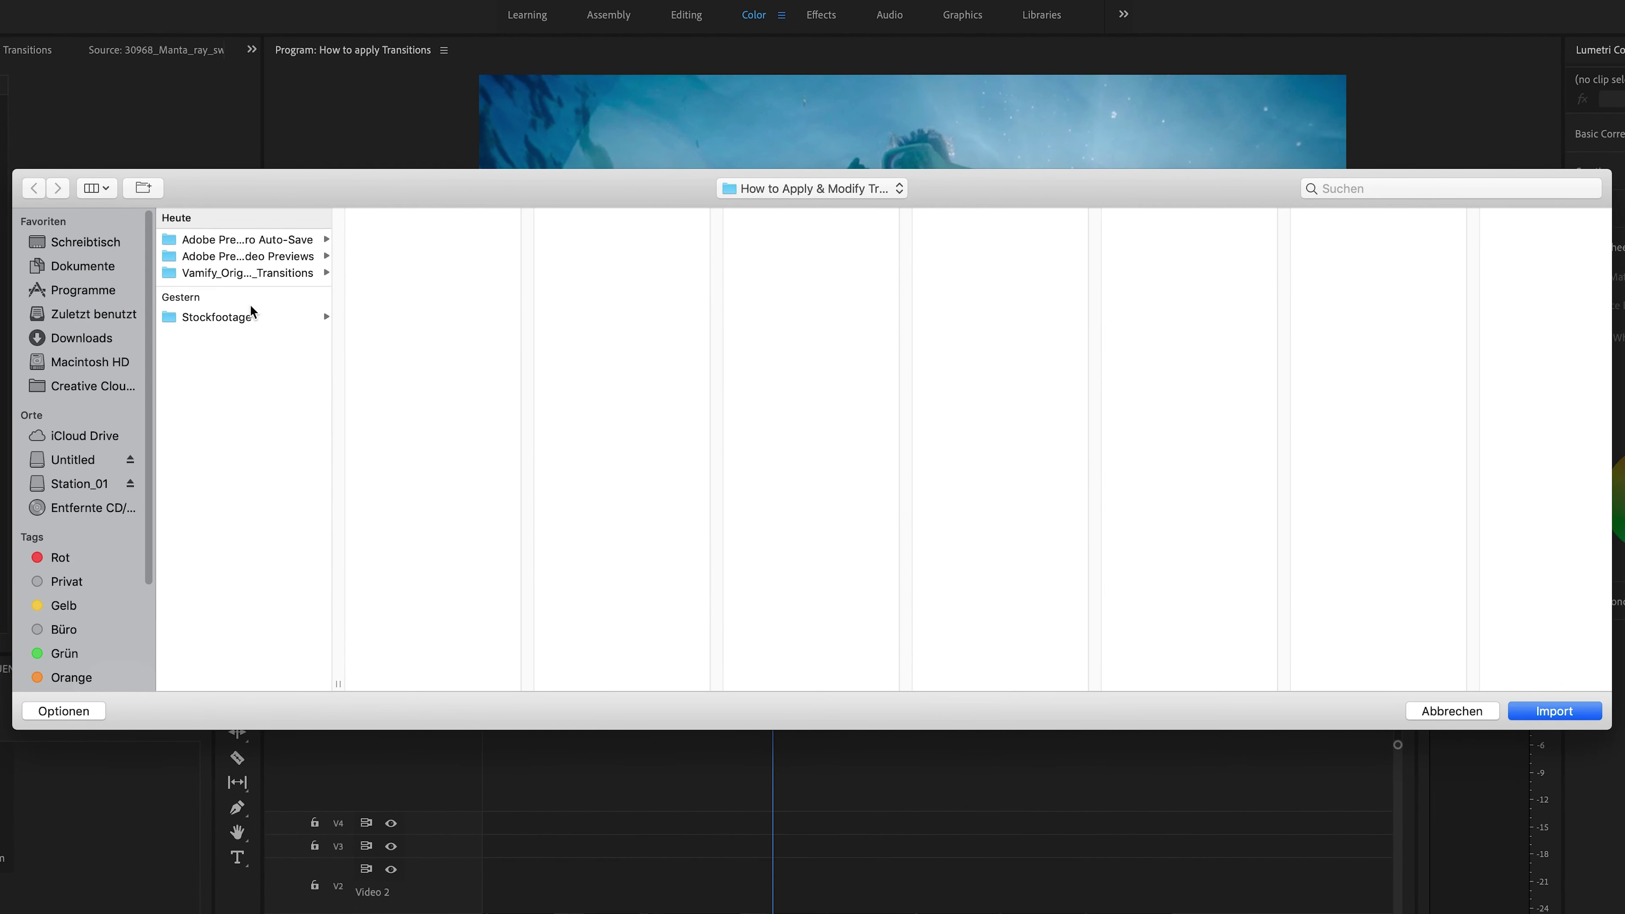
left_click(249, 273)
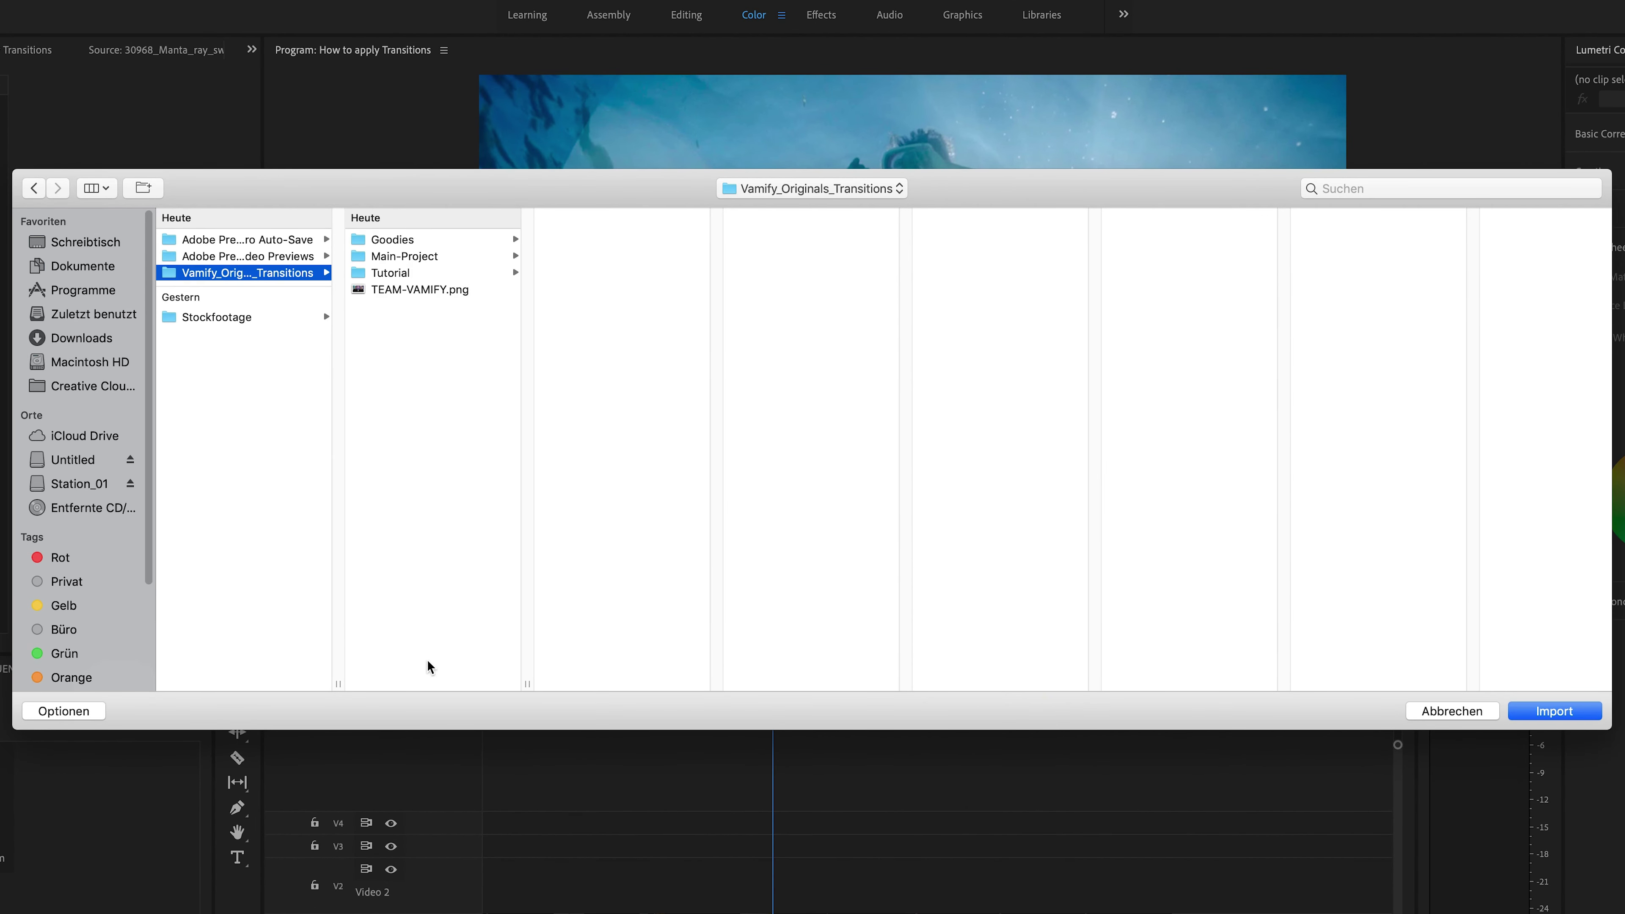
left_click(505, 259)
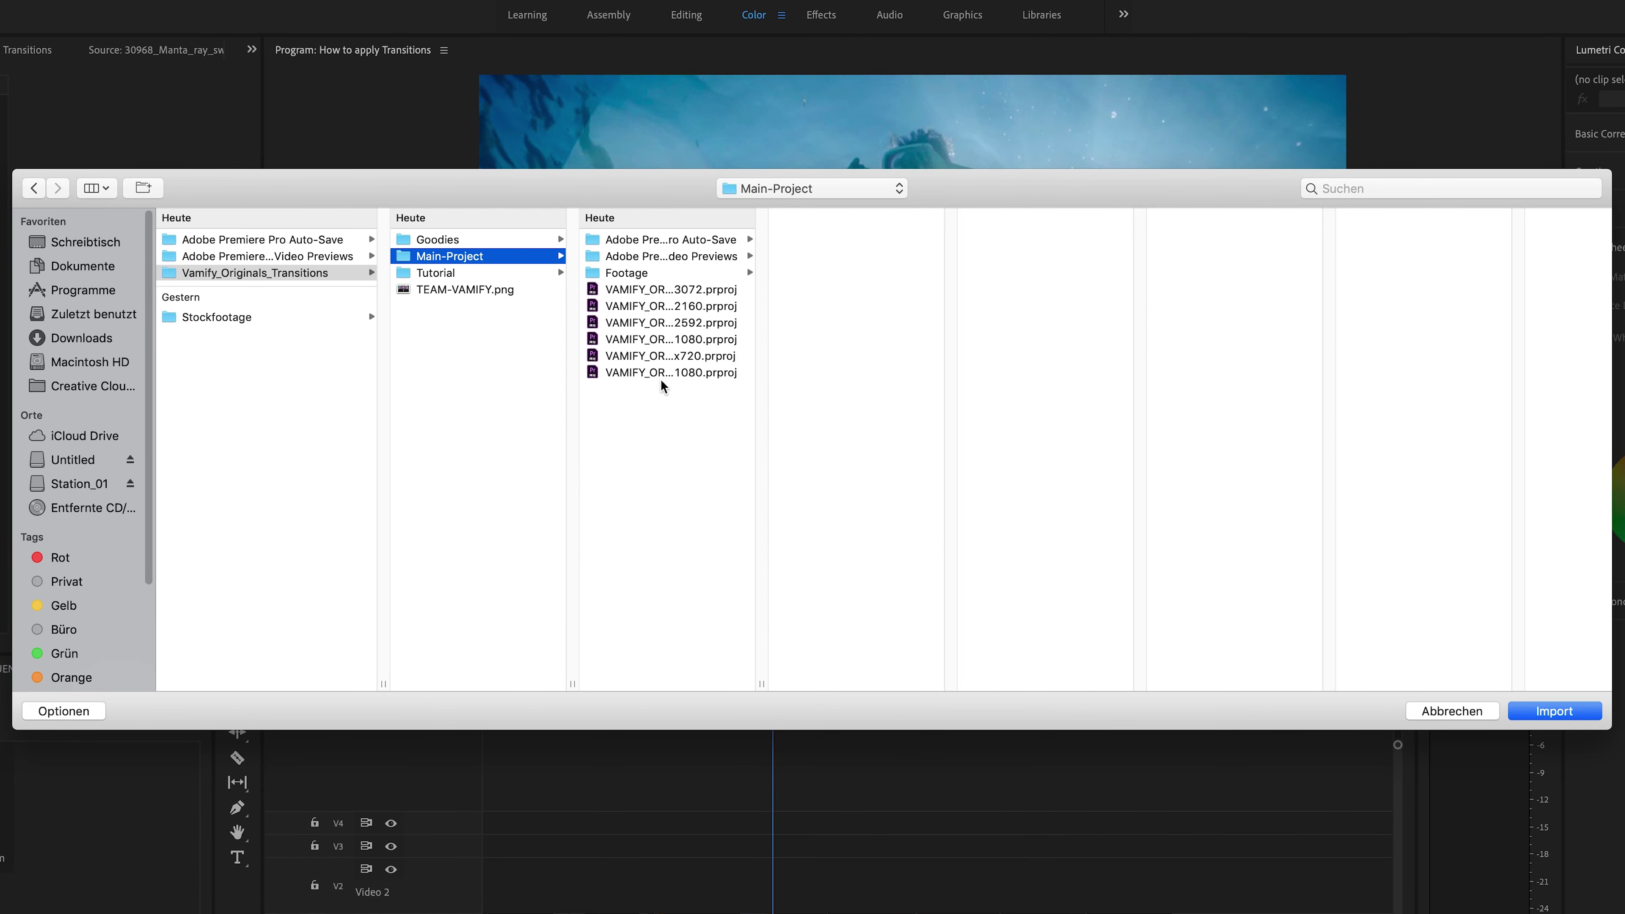
left_click_drag(761, 683, 988, 684)
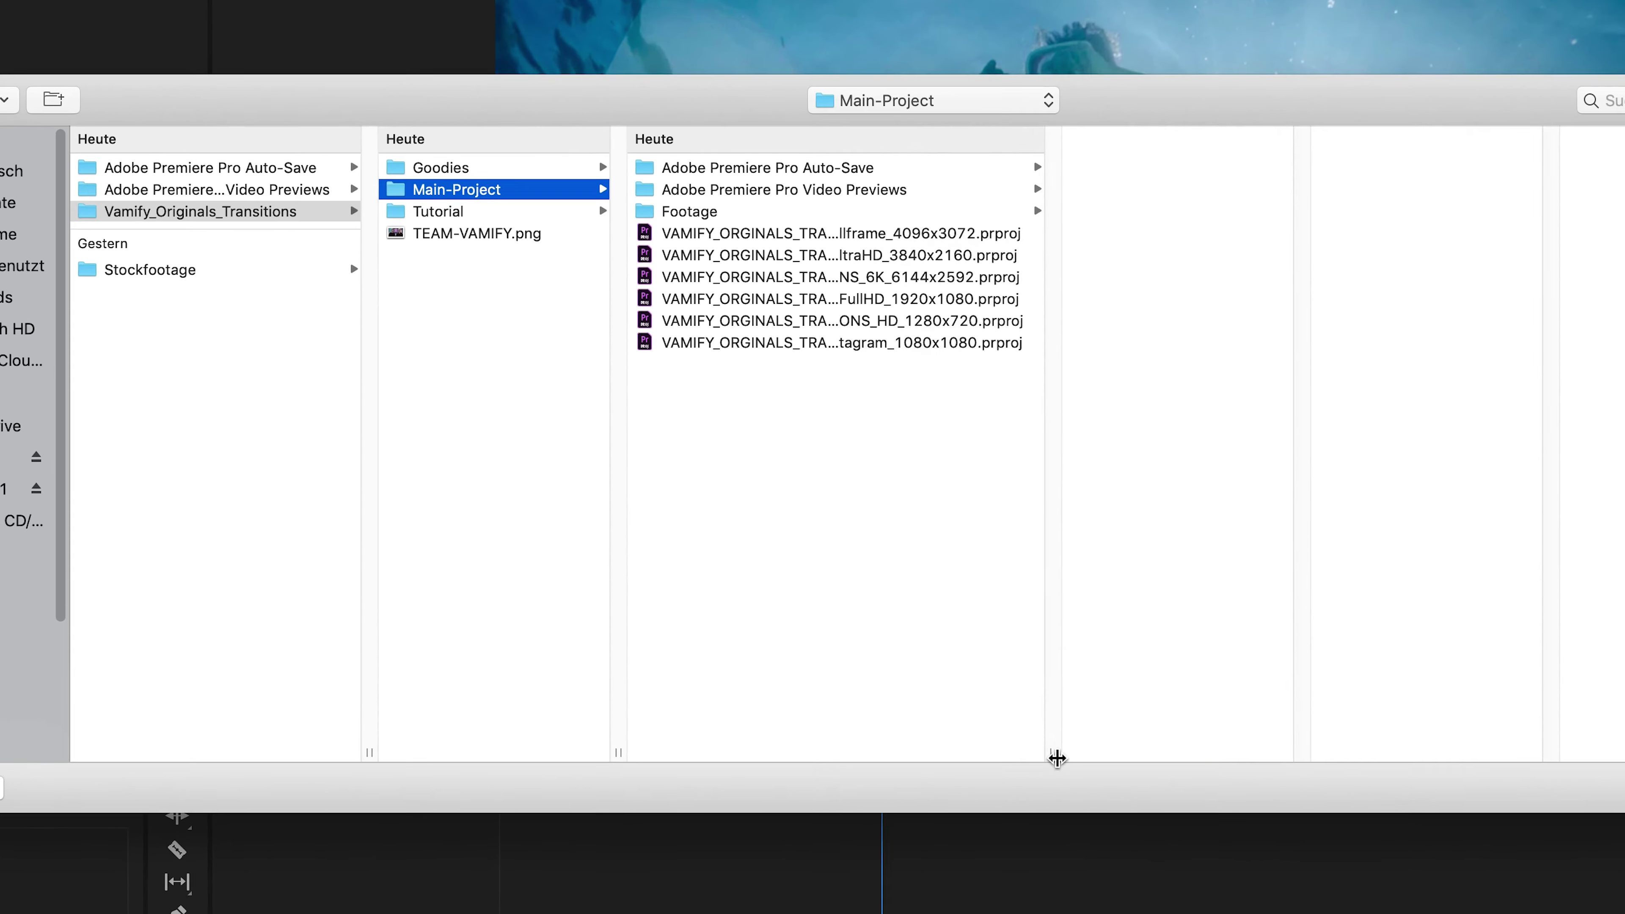
left_click_drag(1242, 782, 1266, 778)
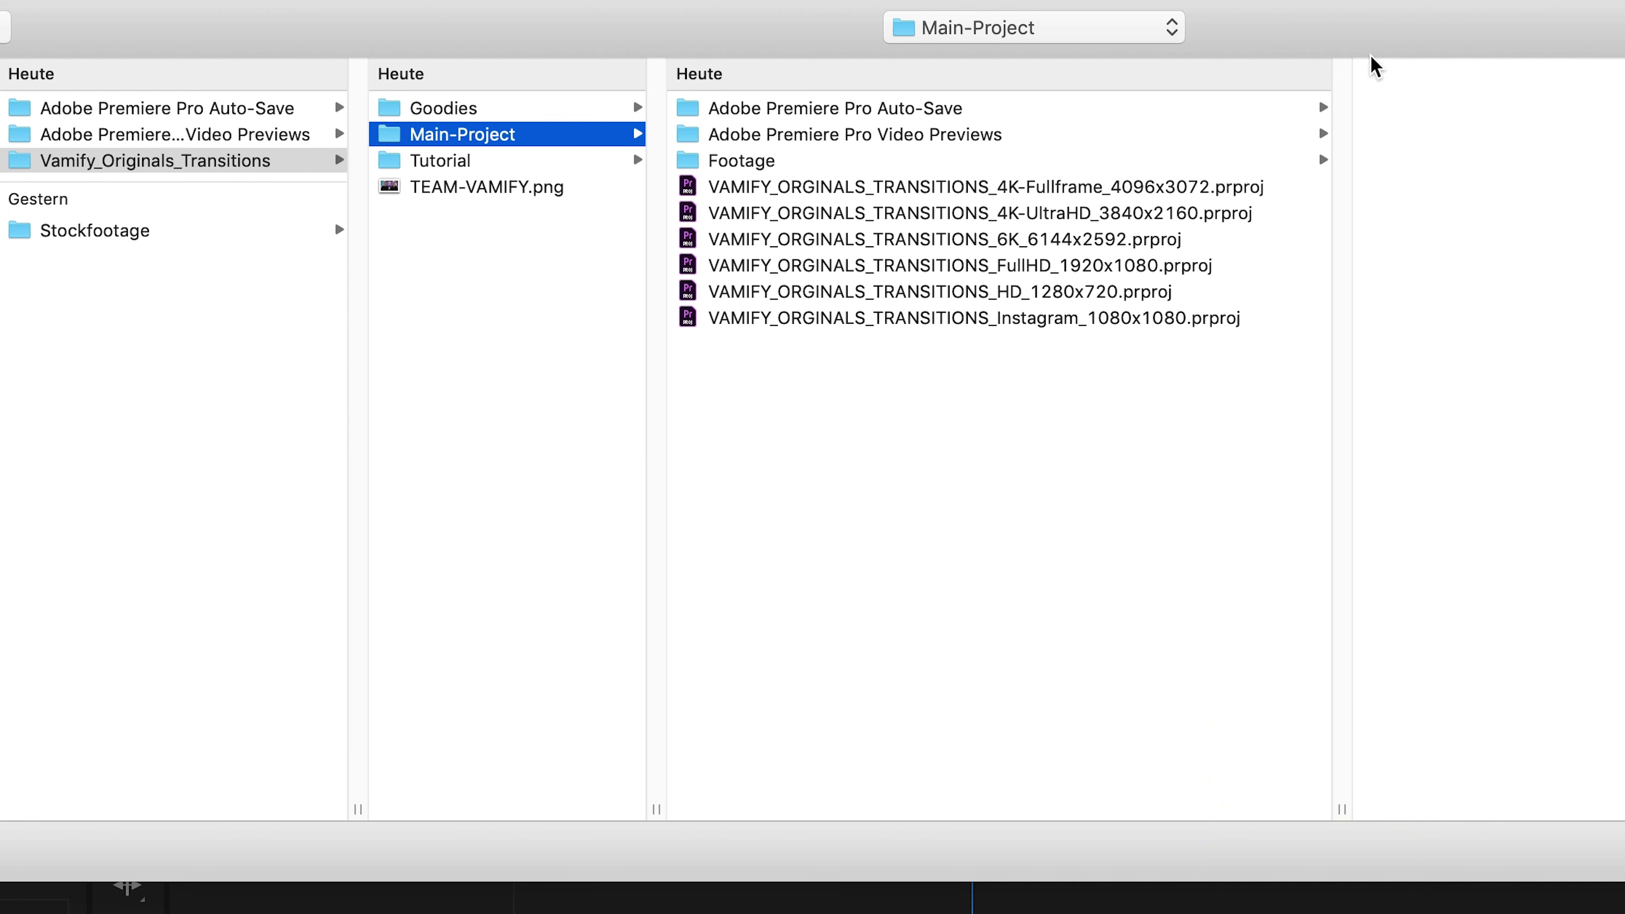
- Import the entire project VAMIFY_ORGINALS_TRANSITIONS_4K-UltraHD_3840x2160.prproj, creating a folder for imported items and allowing duplicate media
left_click(1042, 215)
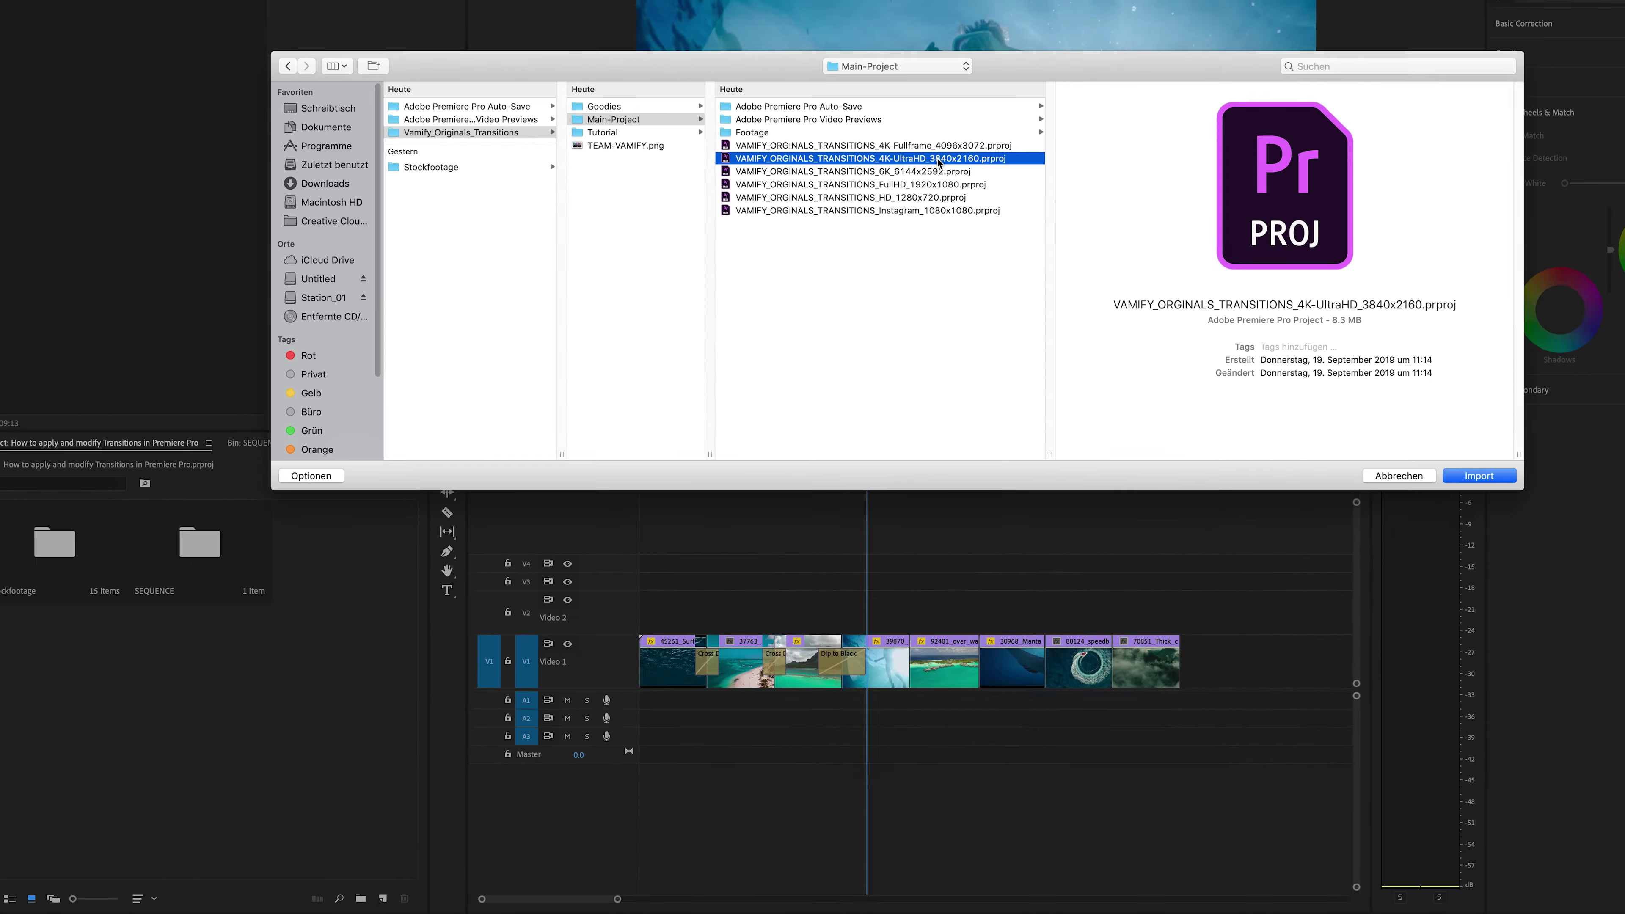
left_click_drag(997, 176, 89, 913)
left_click_drag(272, 784, 272, 785)
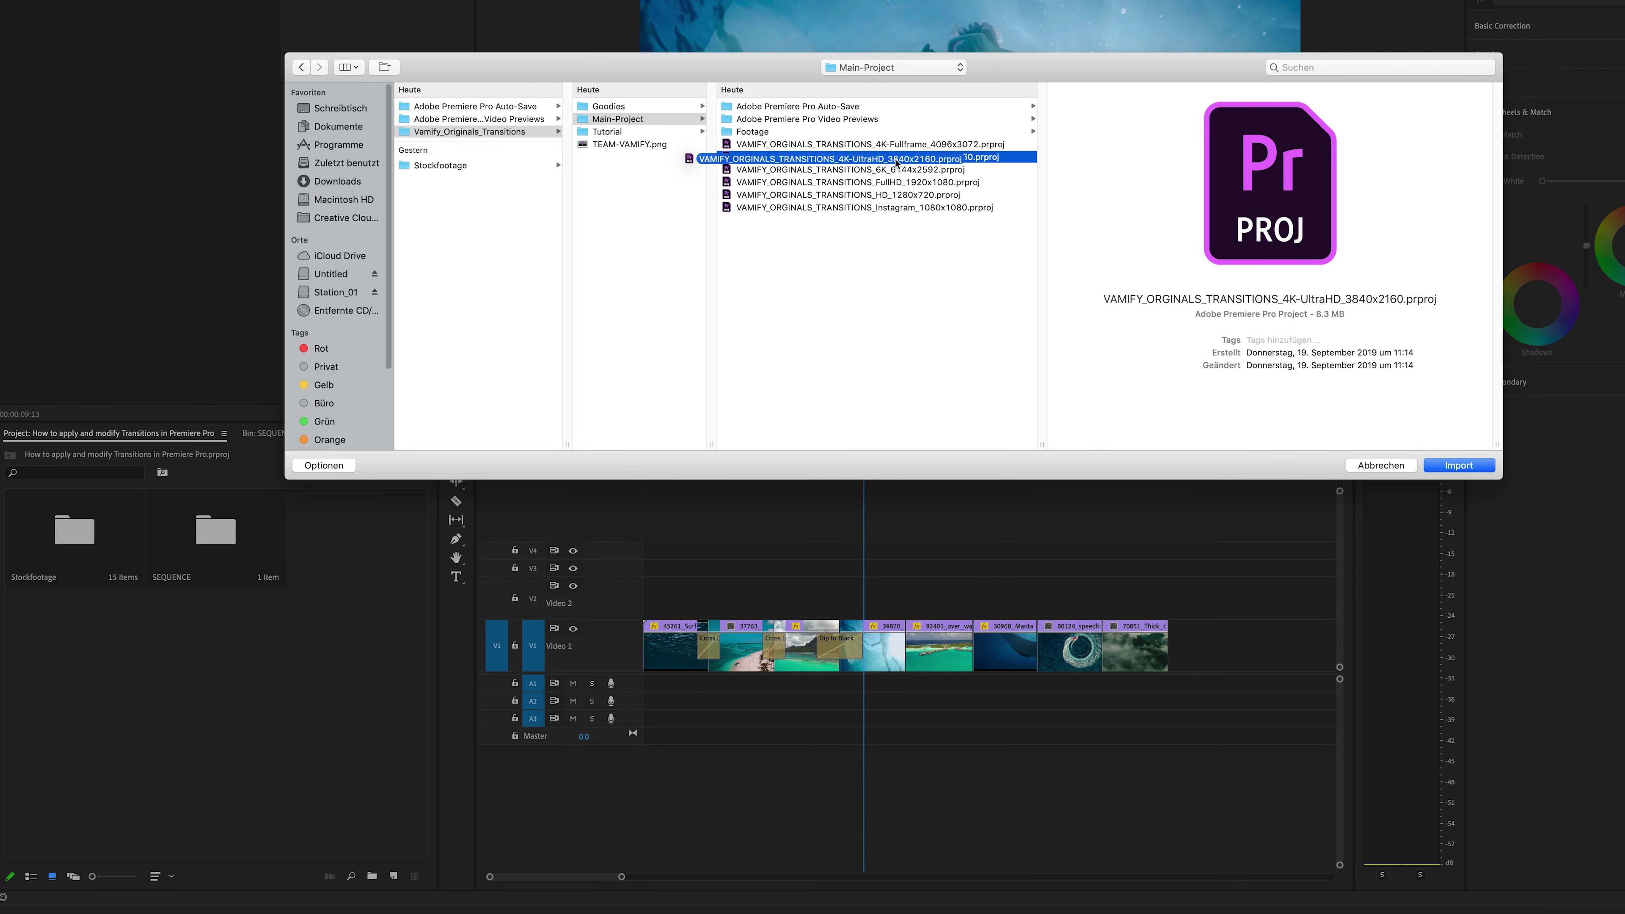
left_click(1459, 466)
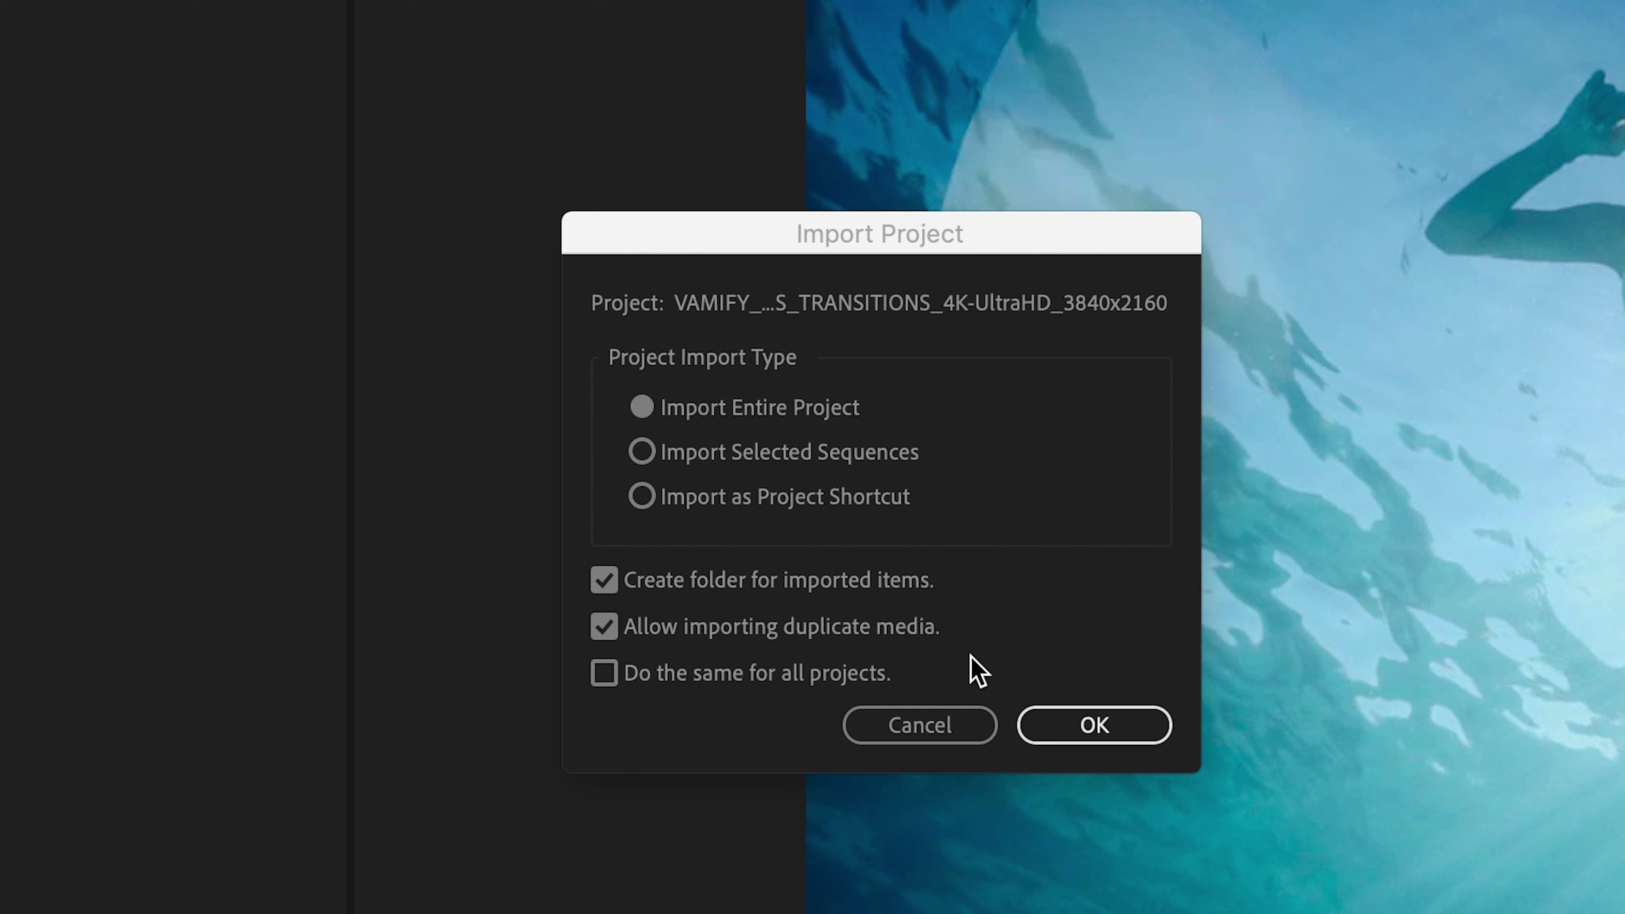
left_click(1134, 736)
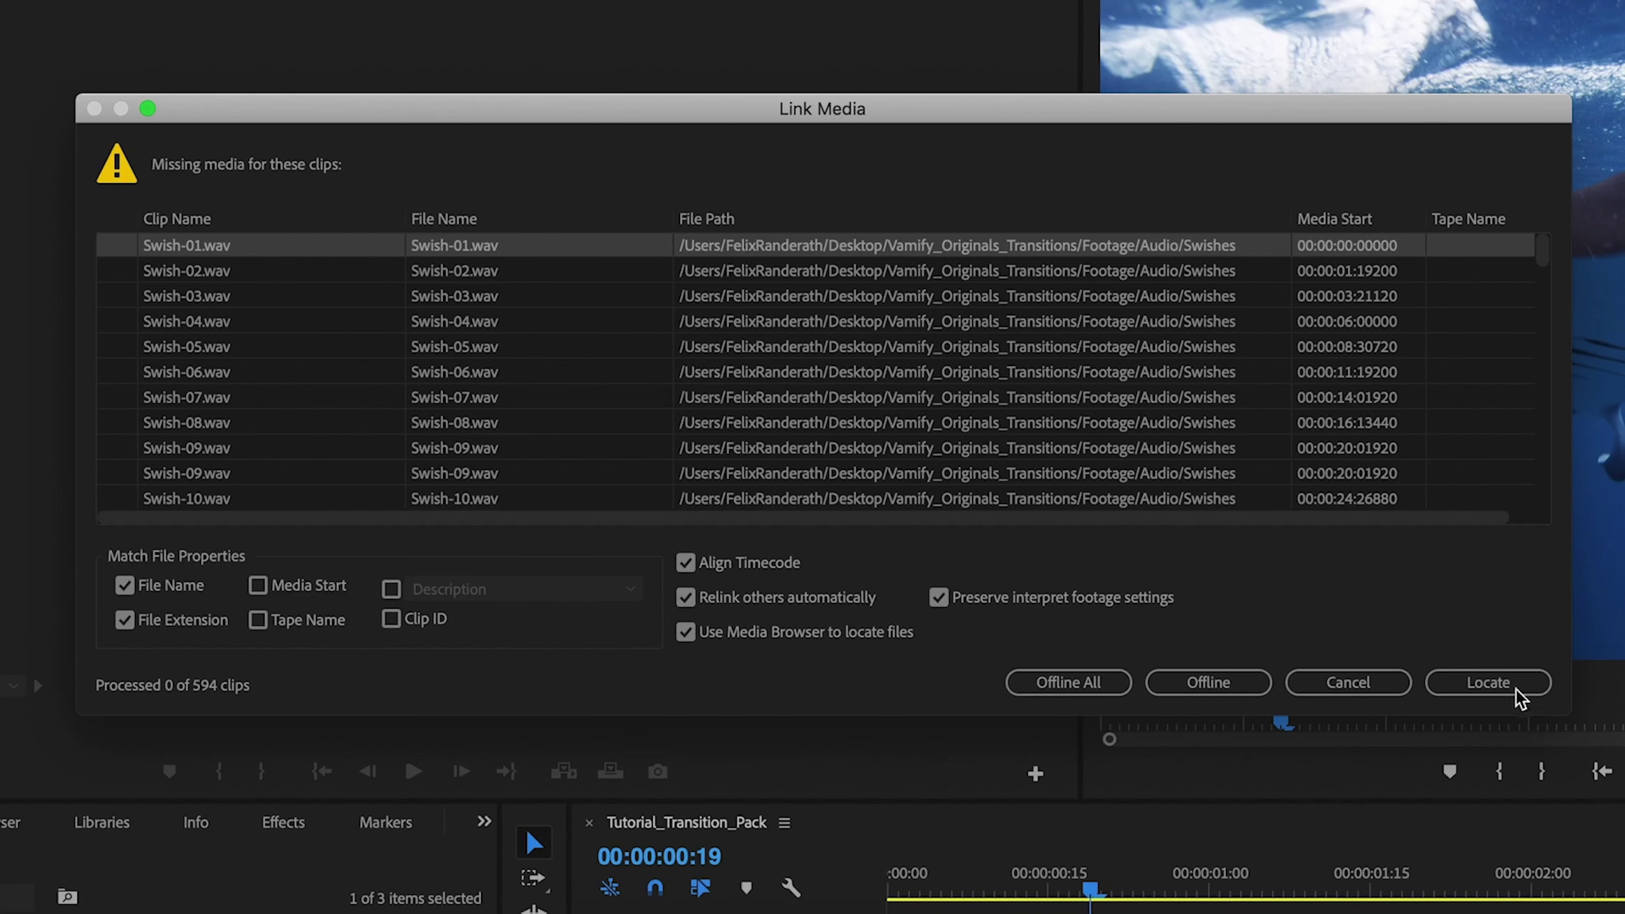
- Relink the missing media by locating Swish-01.wav in the Desktop folder through a file search, and skip all missing preview files
left_click(1514, 689)
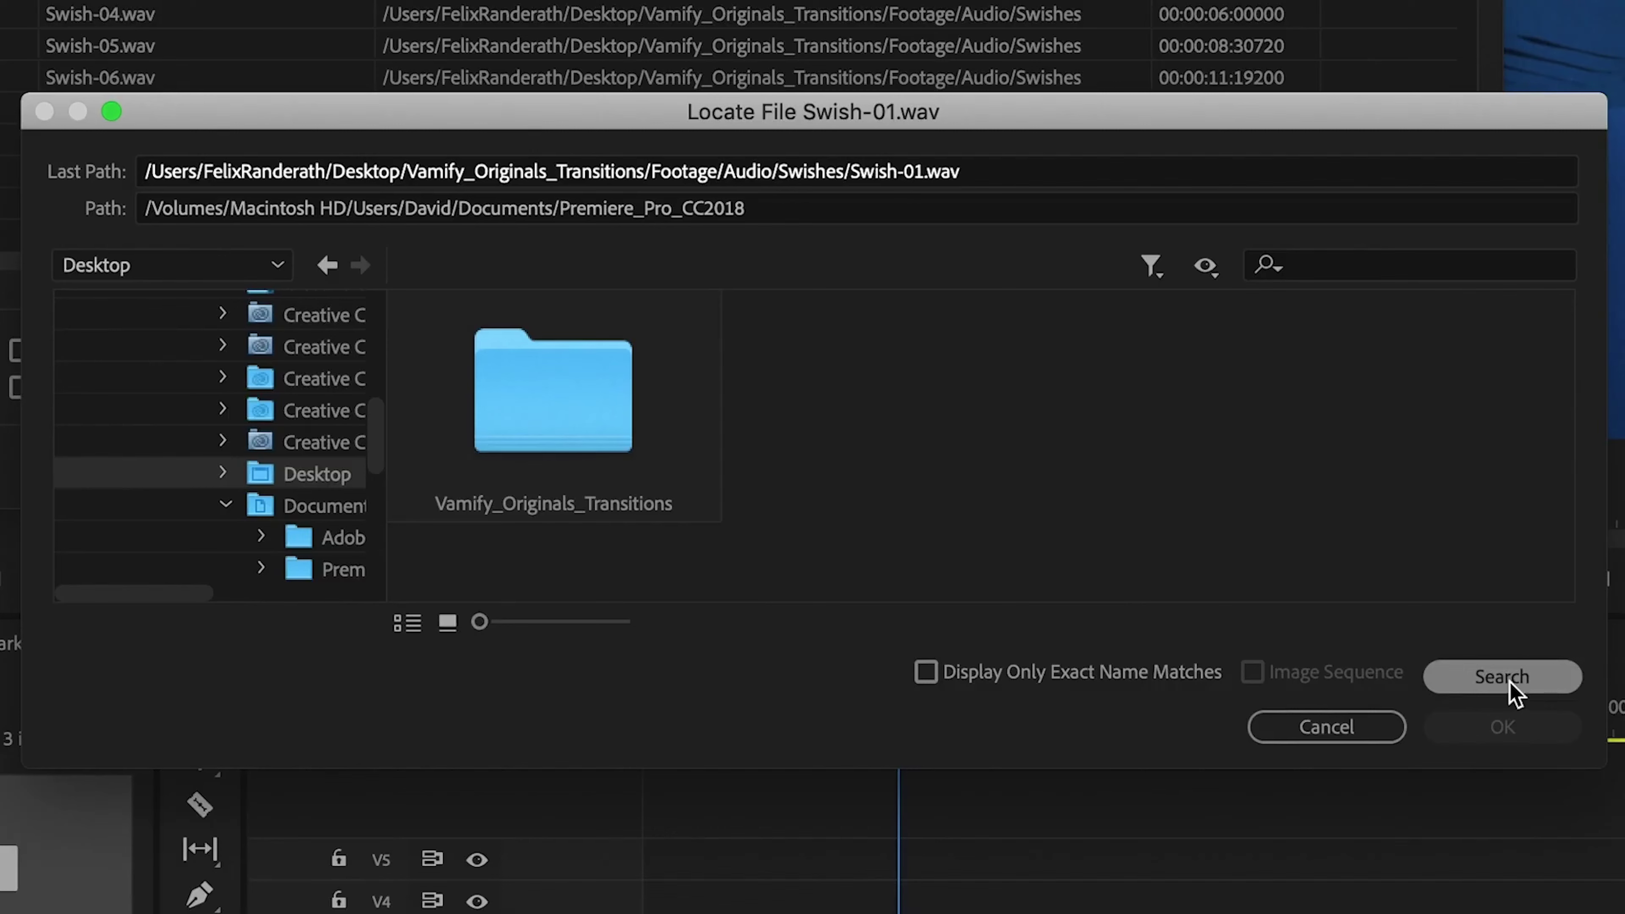
left_click(1509, 679)
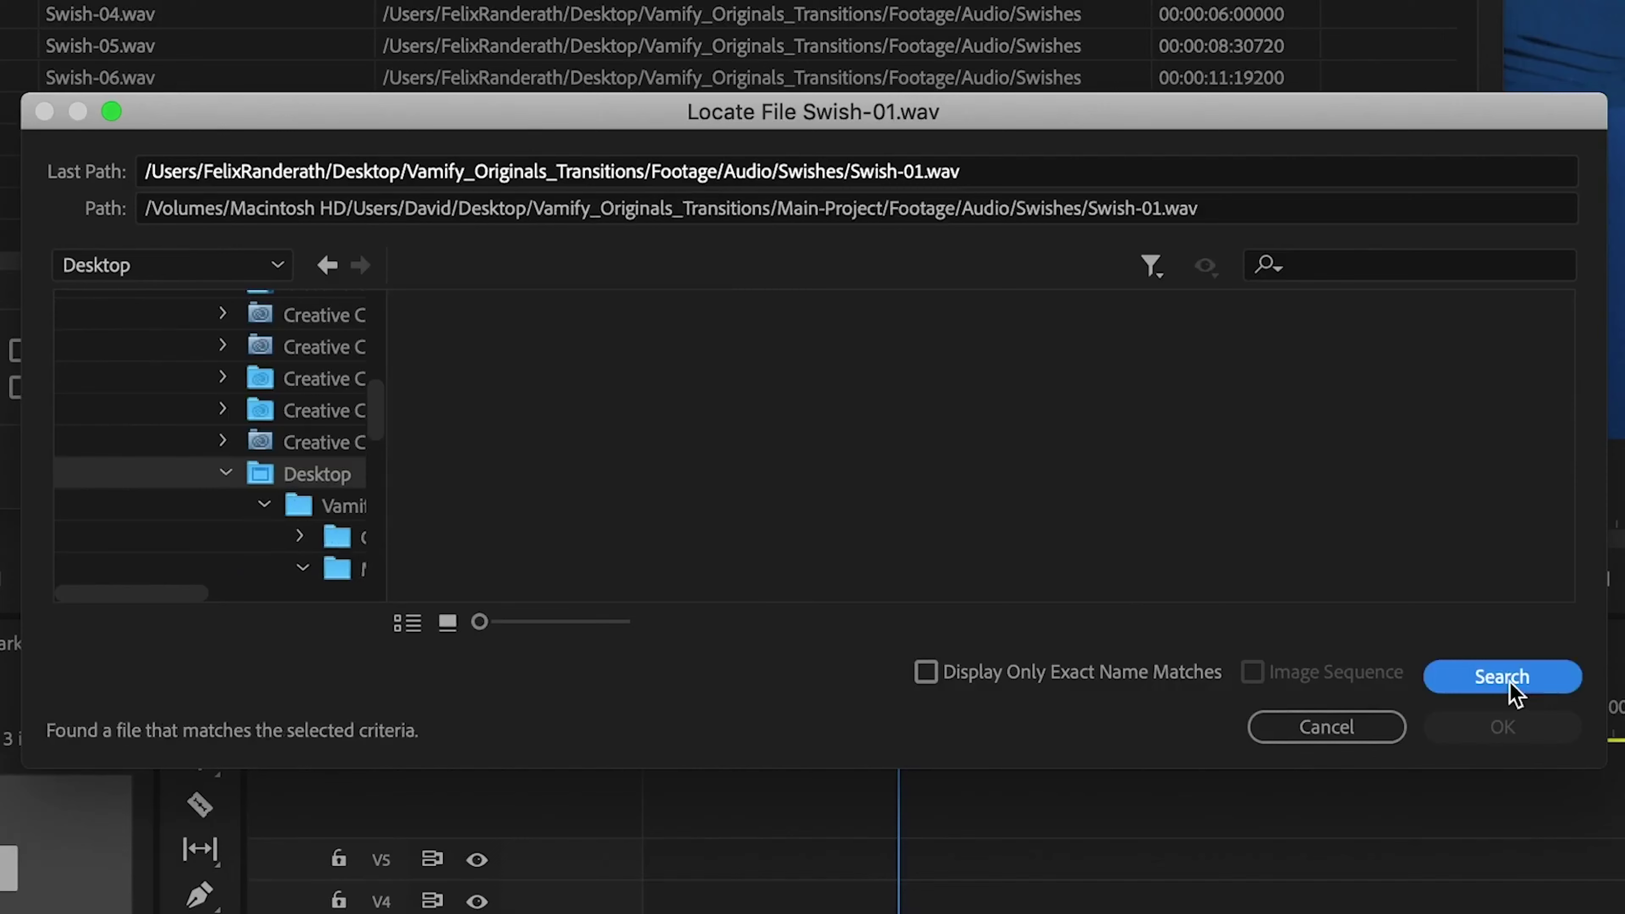
left_click(1558, 733)
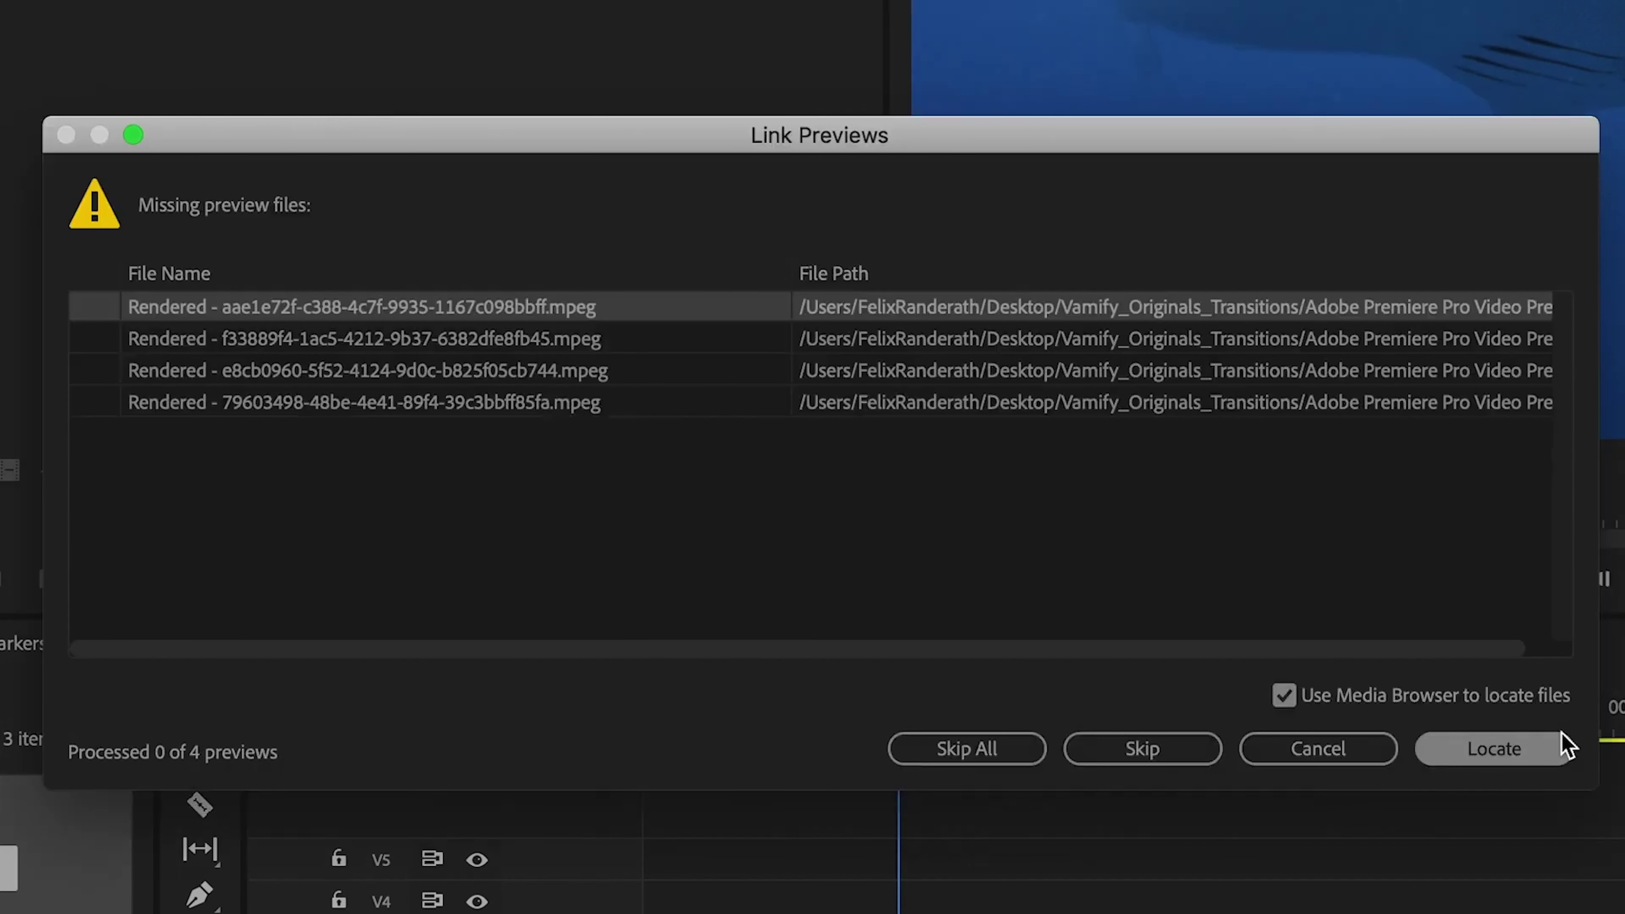
left_click(977, 752)
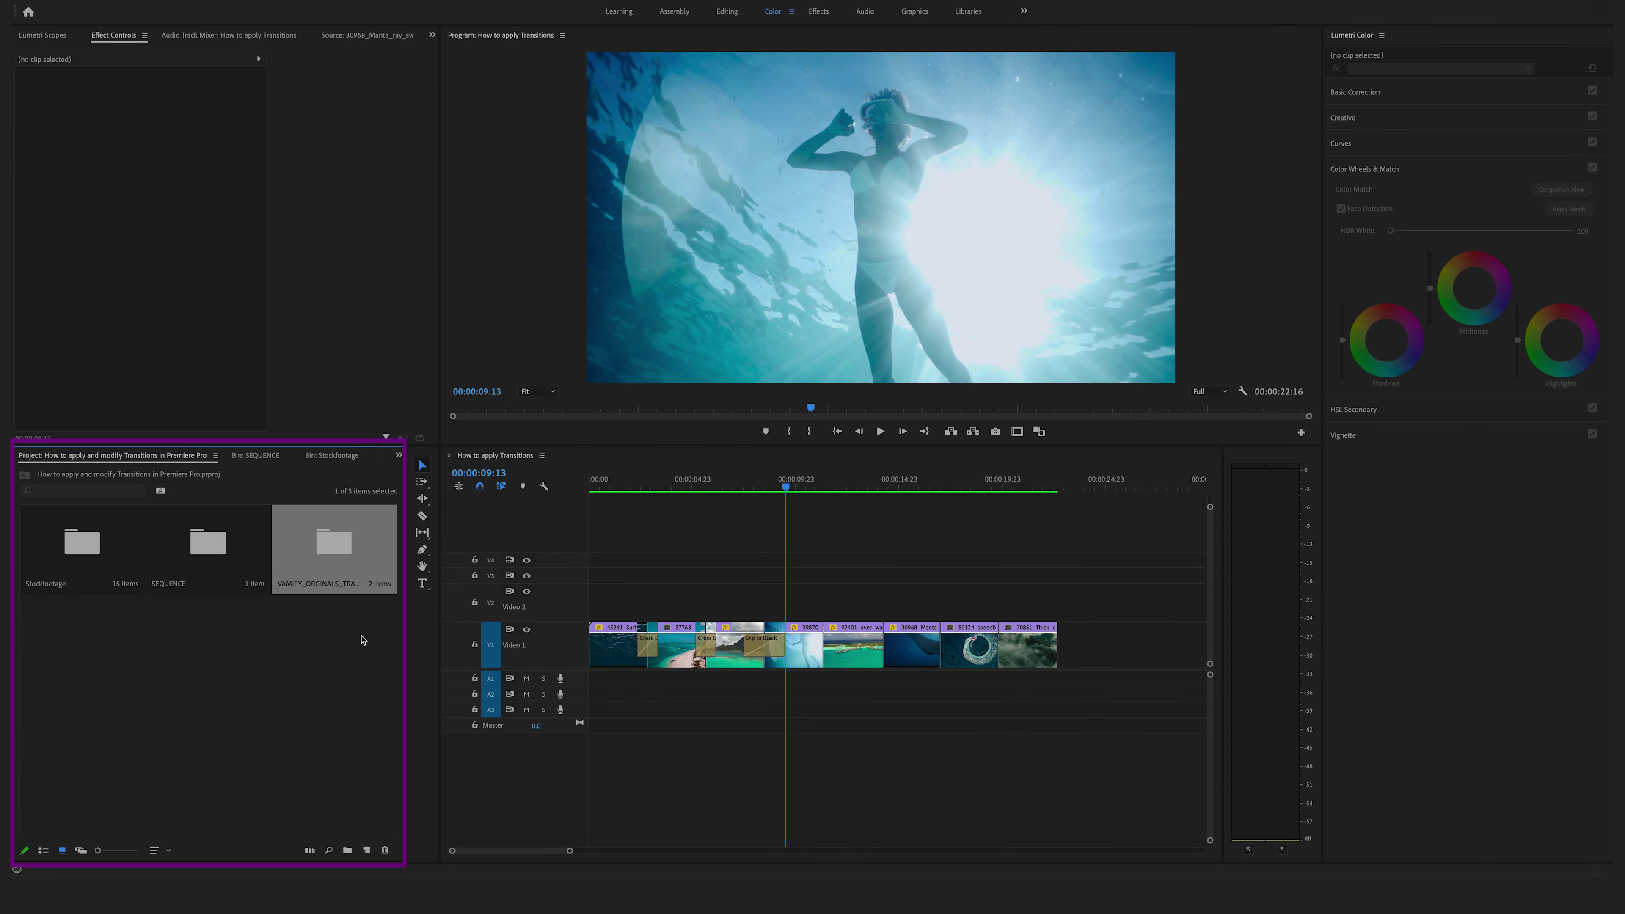
- Open the imported pack's Transitions bin down to Zoom > Power Zoom, and display its sequences as thumbnails
double_click(350, 551)
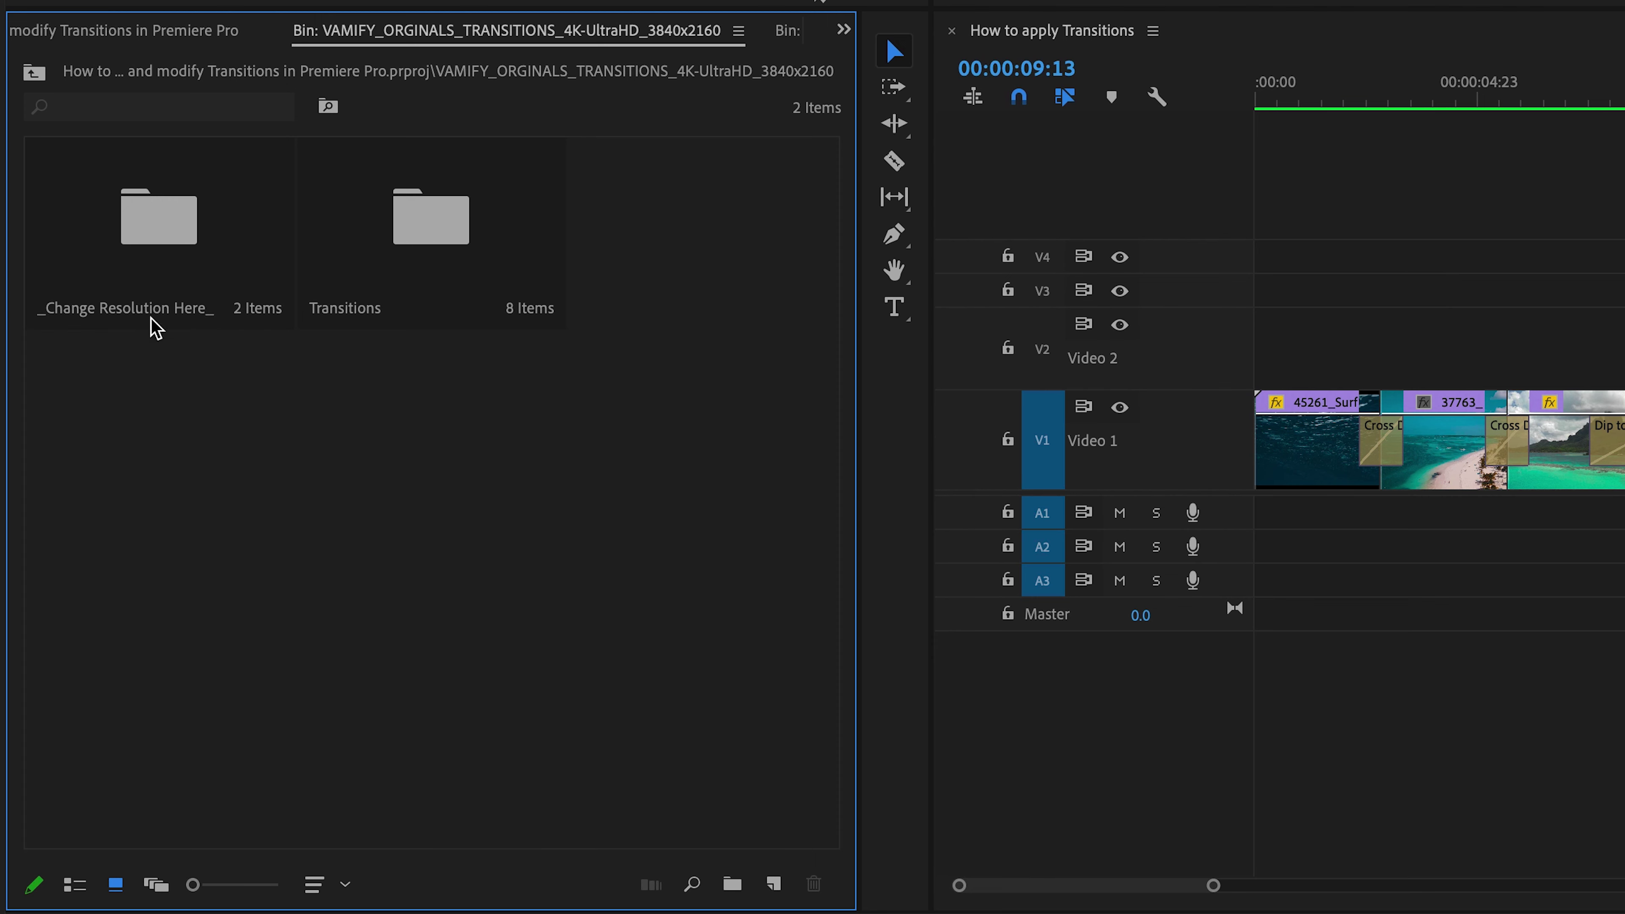
left_click(438, 221)
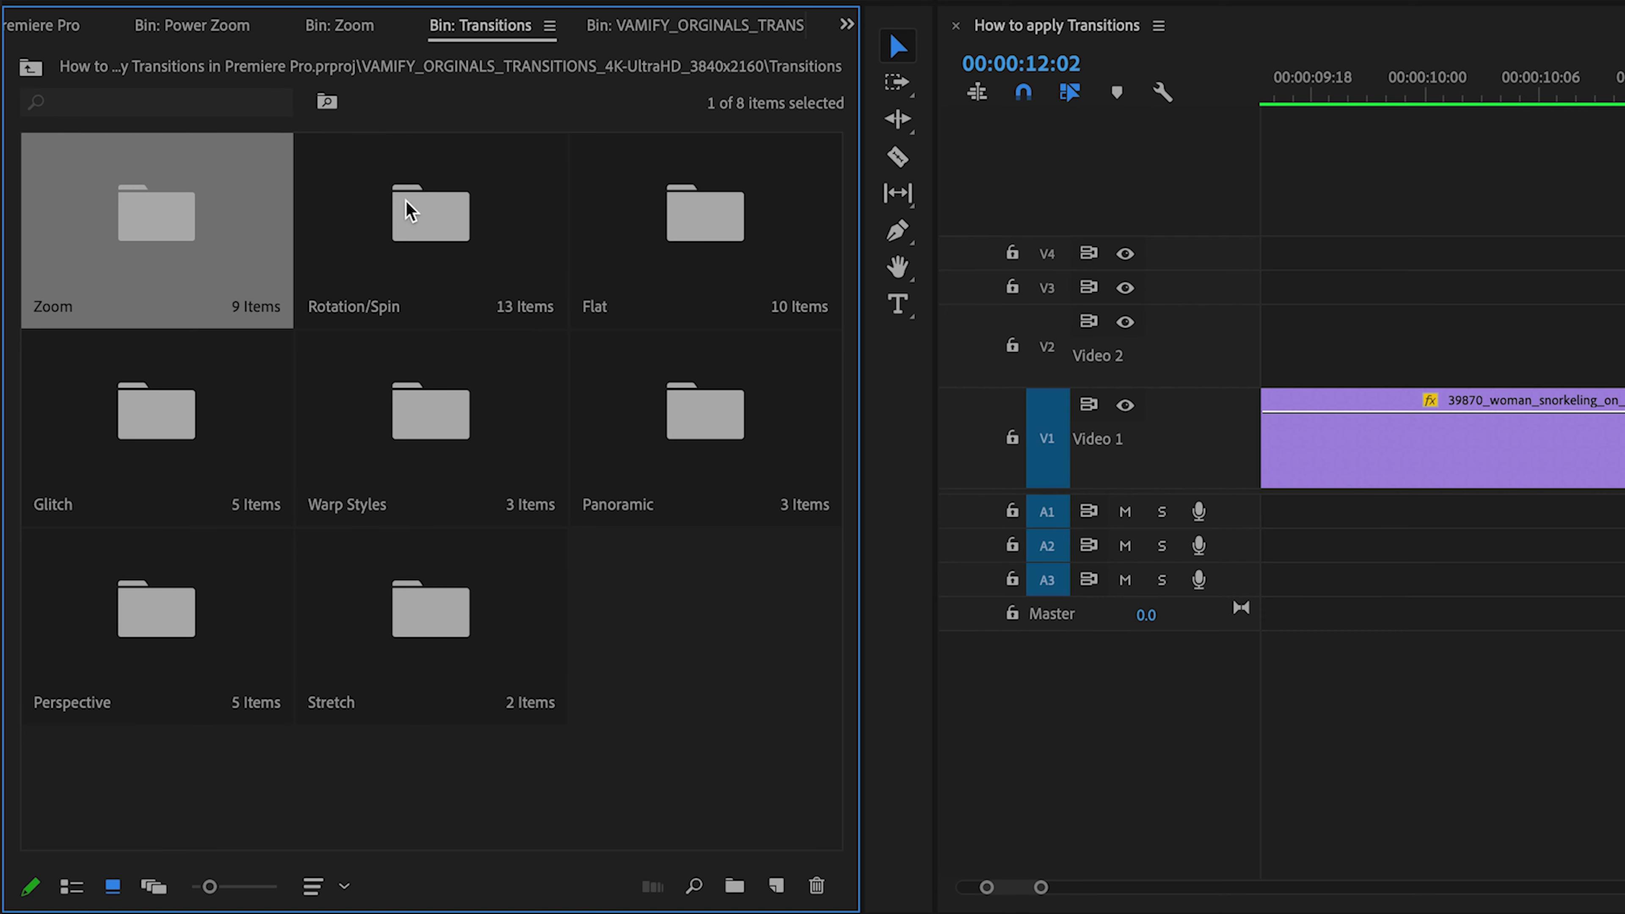
left_click(72, 887)
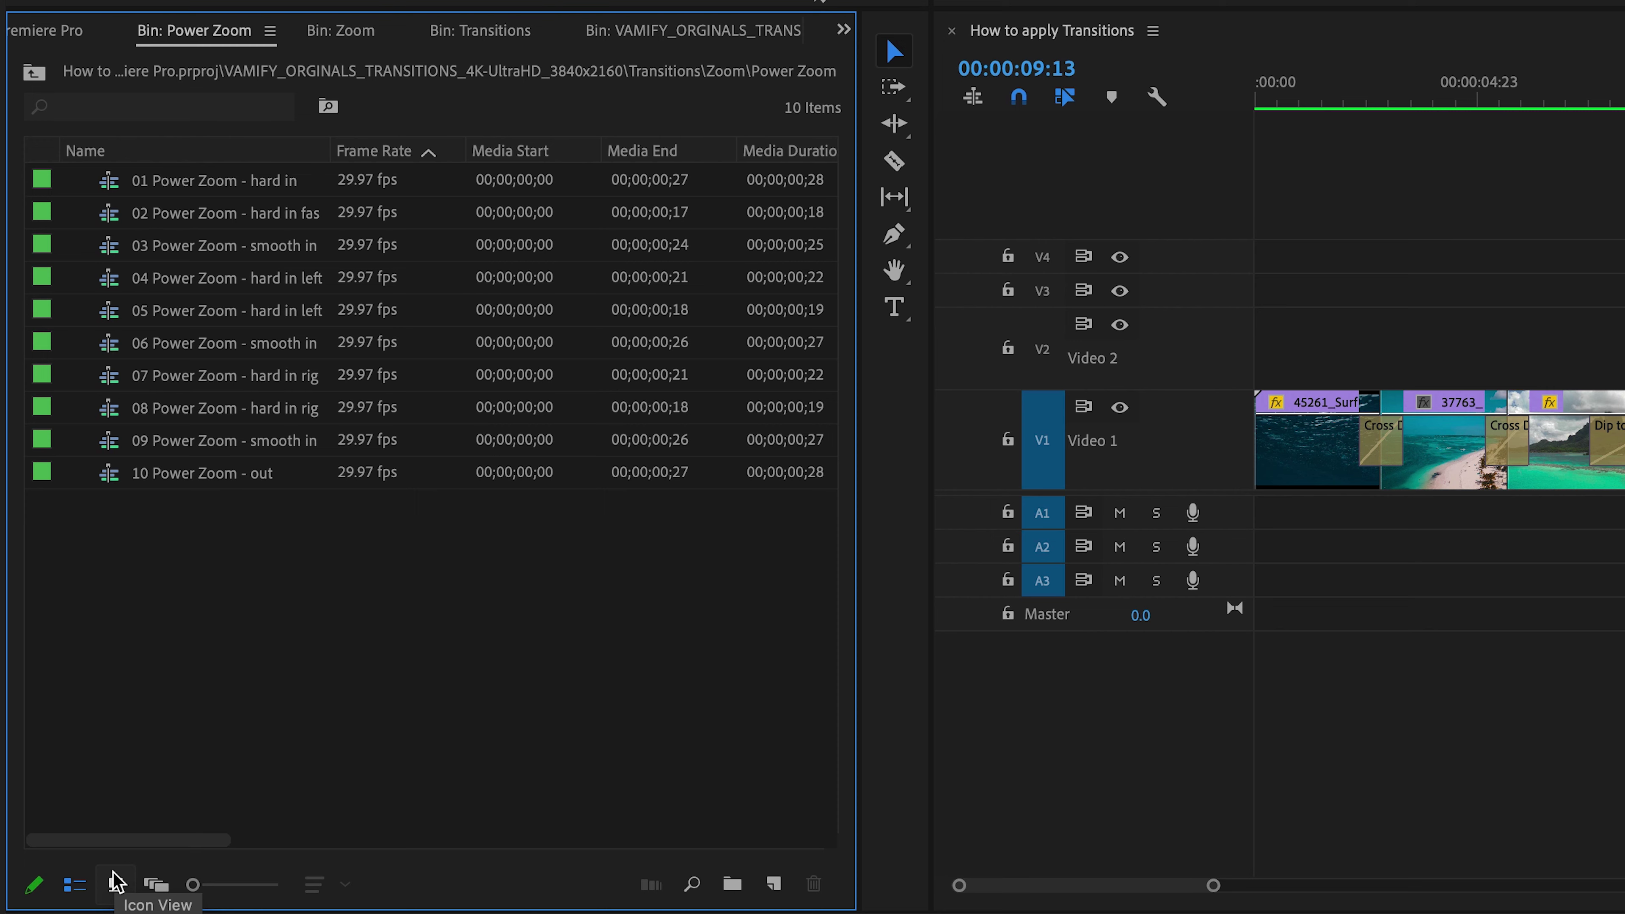
left_click(117, 886)
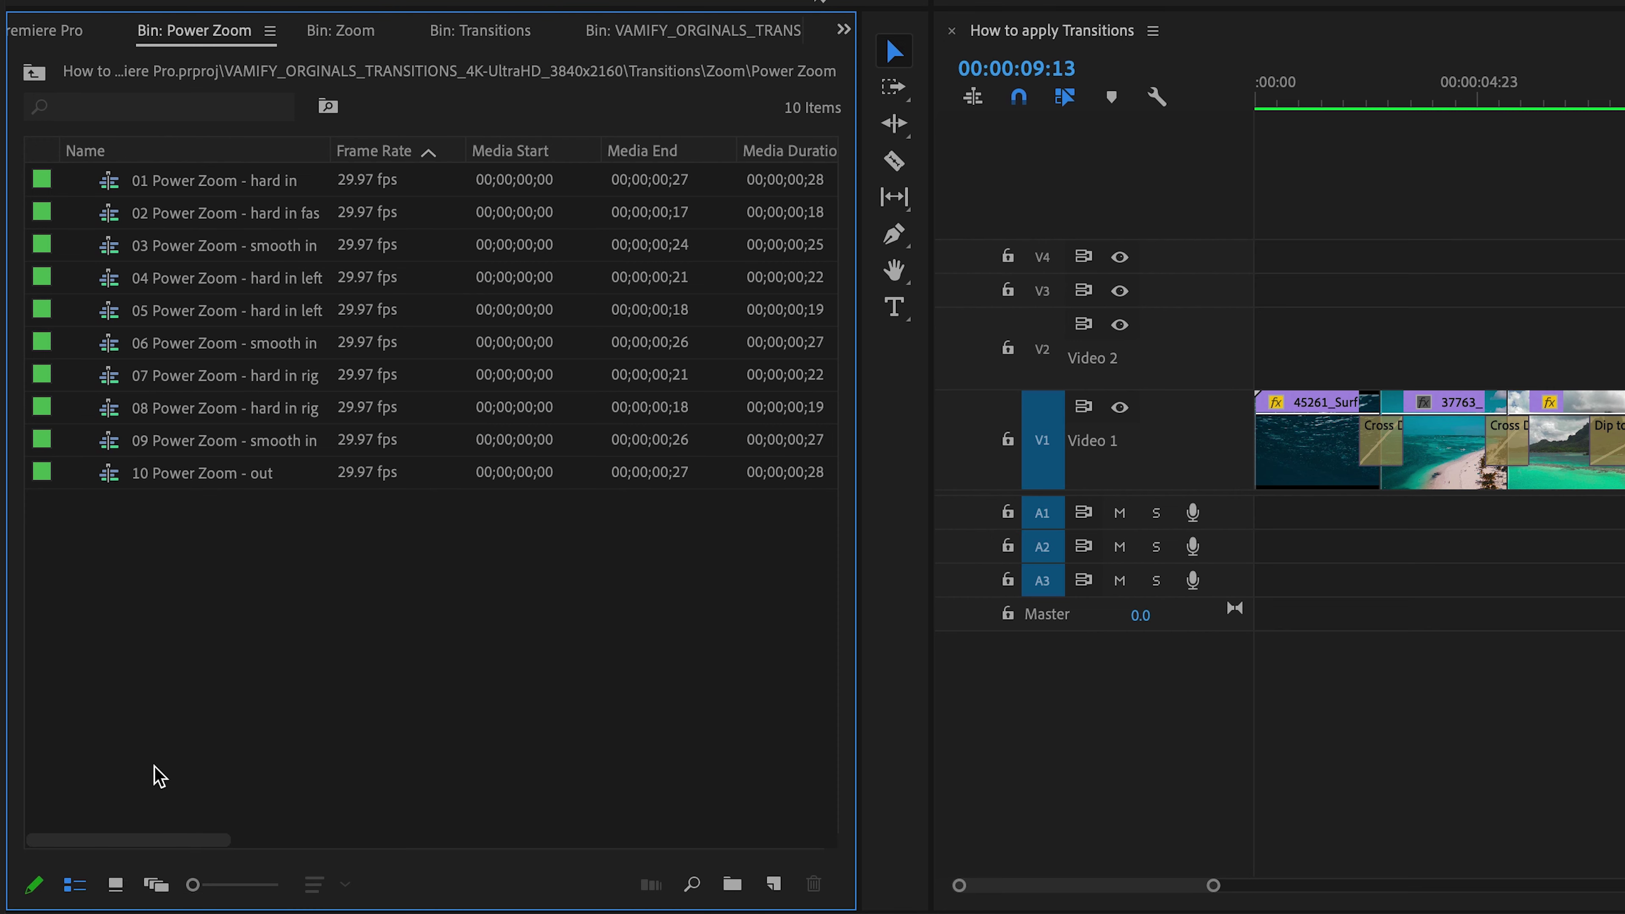
left_click(116, 886)
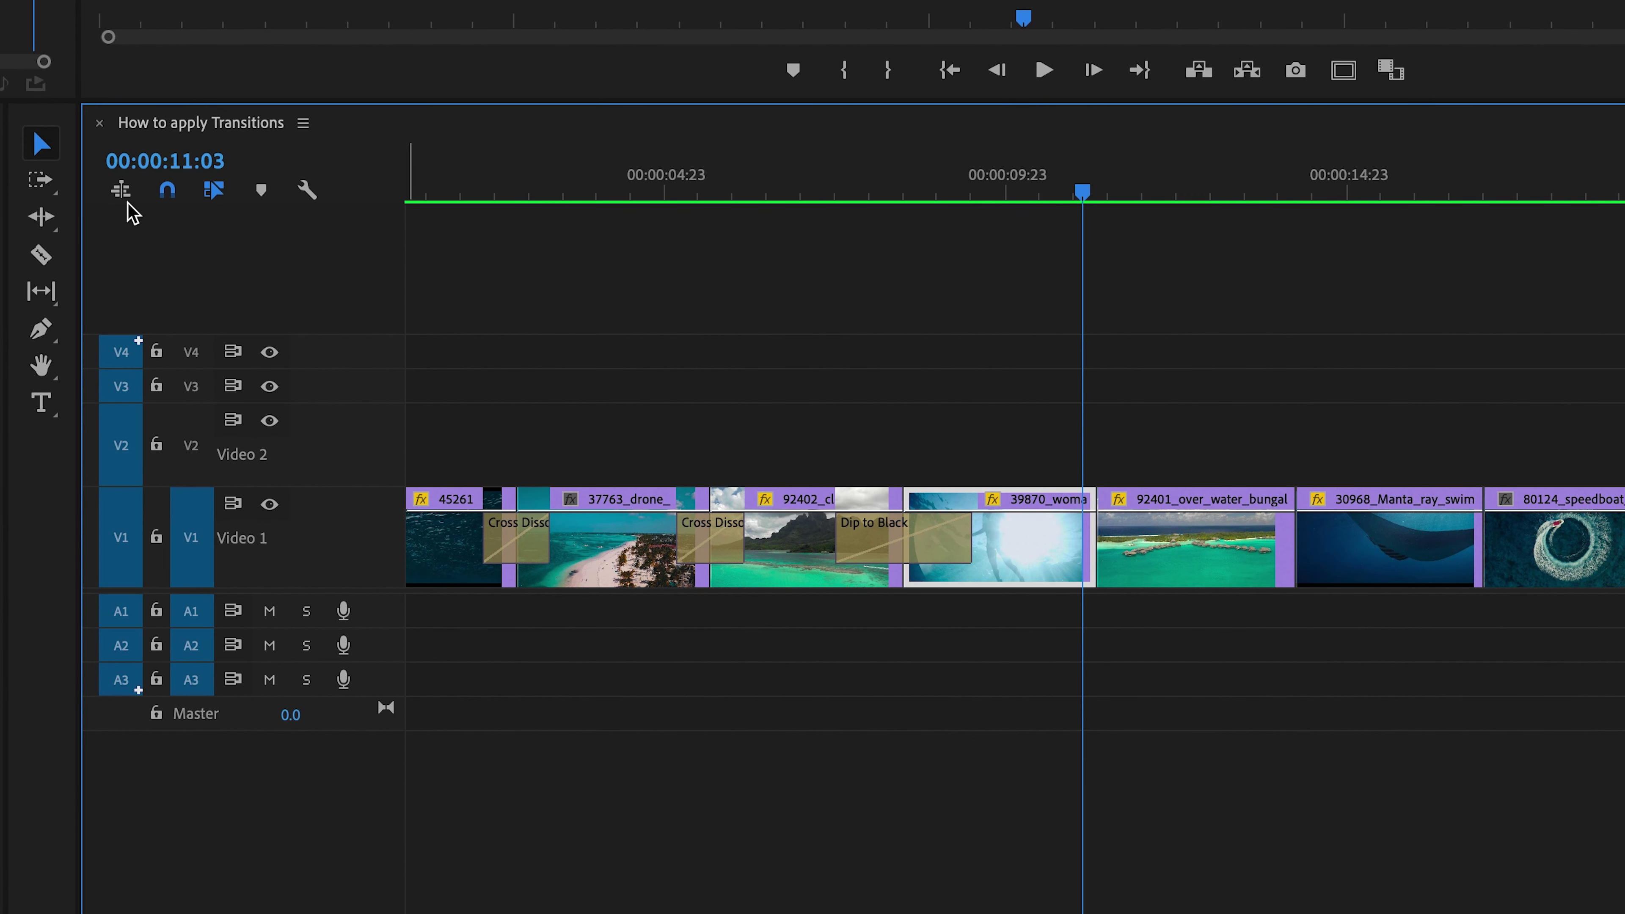
- Set sequences to be inserted as individual clips instead of nests, and turn off source patching for video track V1
left_click(150, 216)
left_click(126, 198)
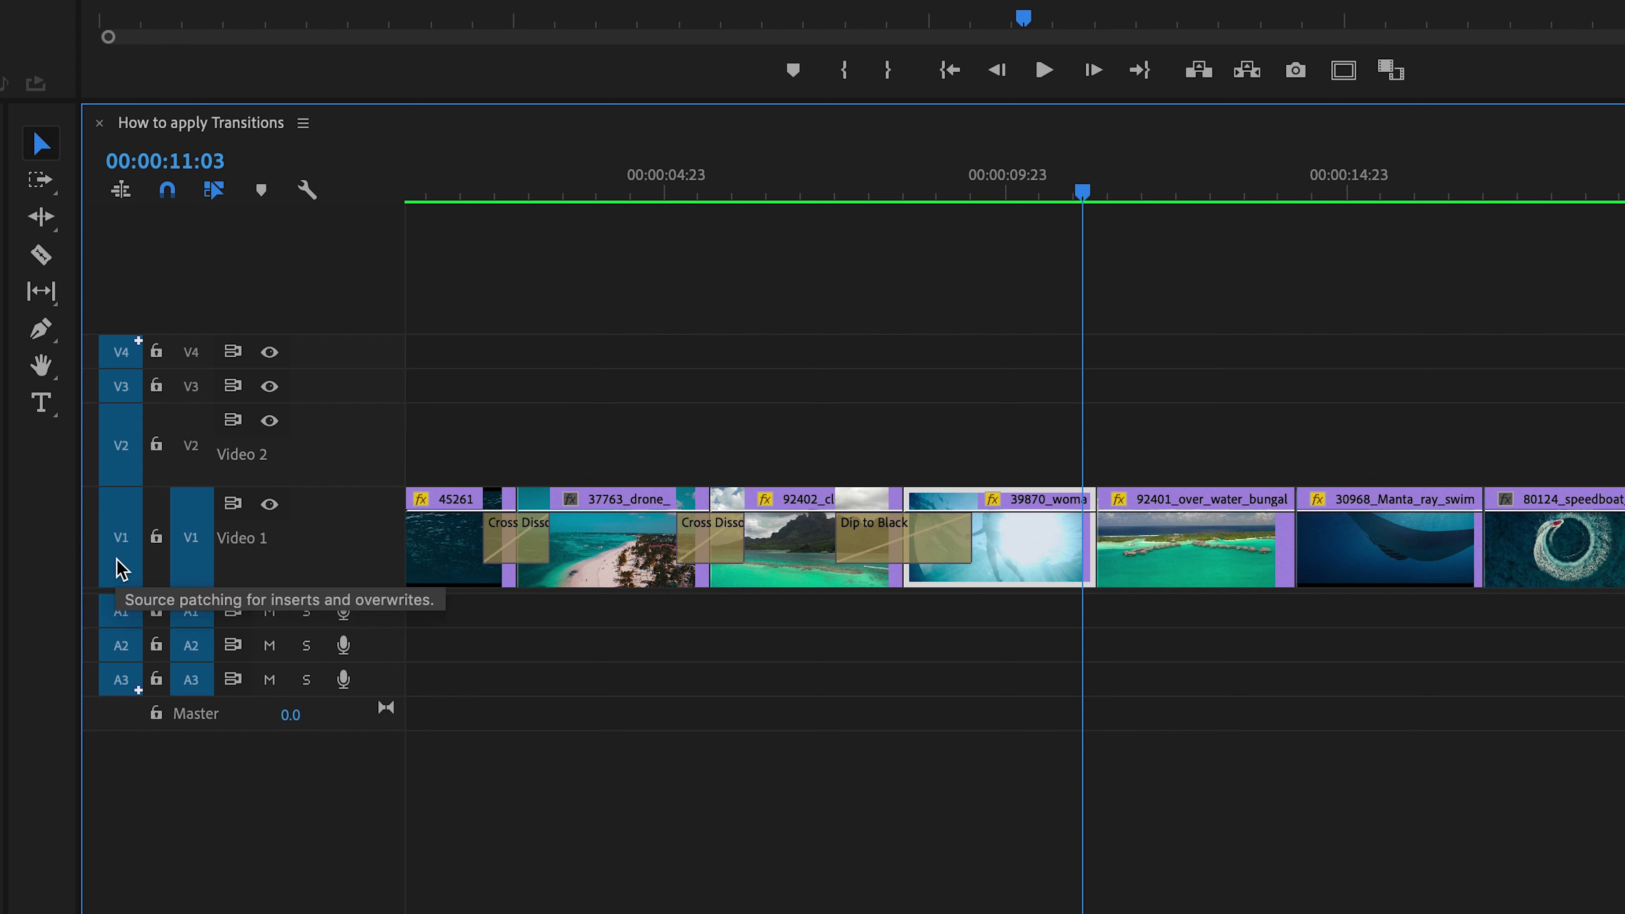
left_click(125, 572)
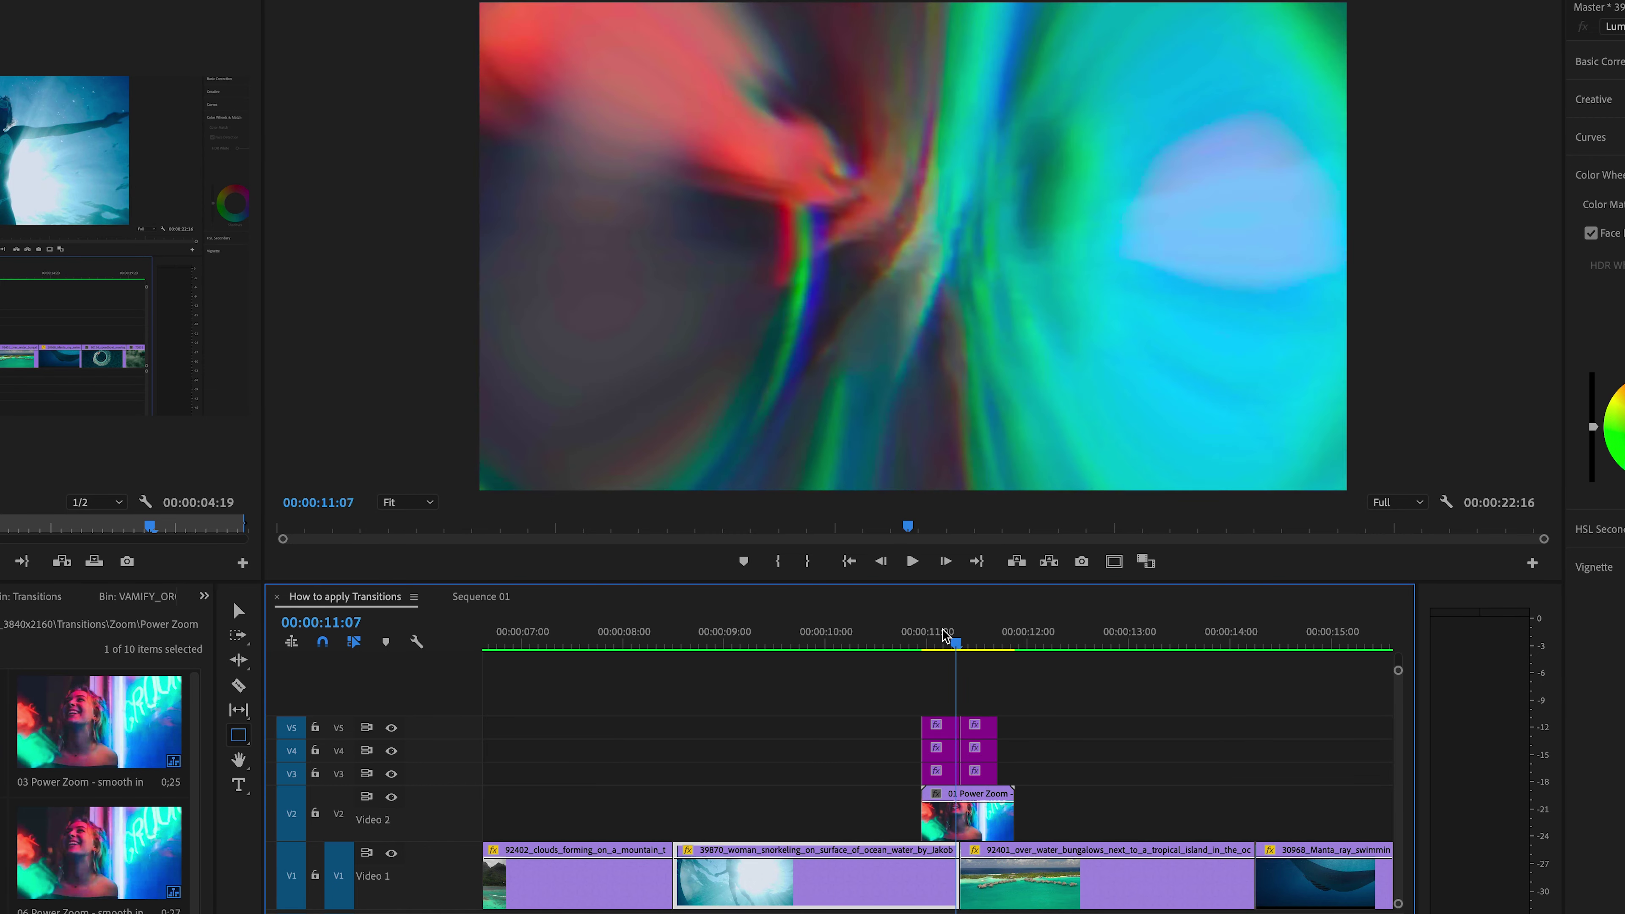
- Play through the Power Zoom transition on the cut between the snorkeling woman and over-water bungalows clips
left_click_drag(956, 636, 986, 636)
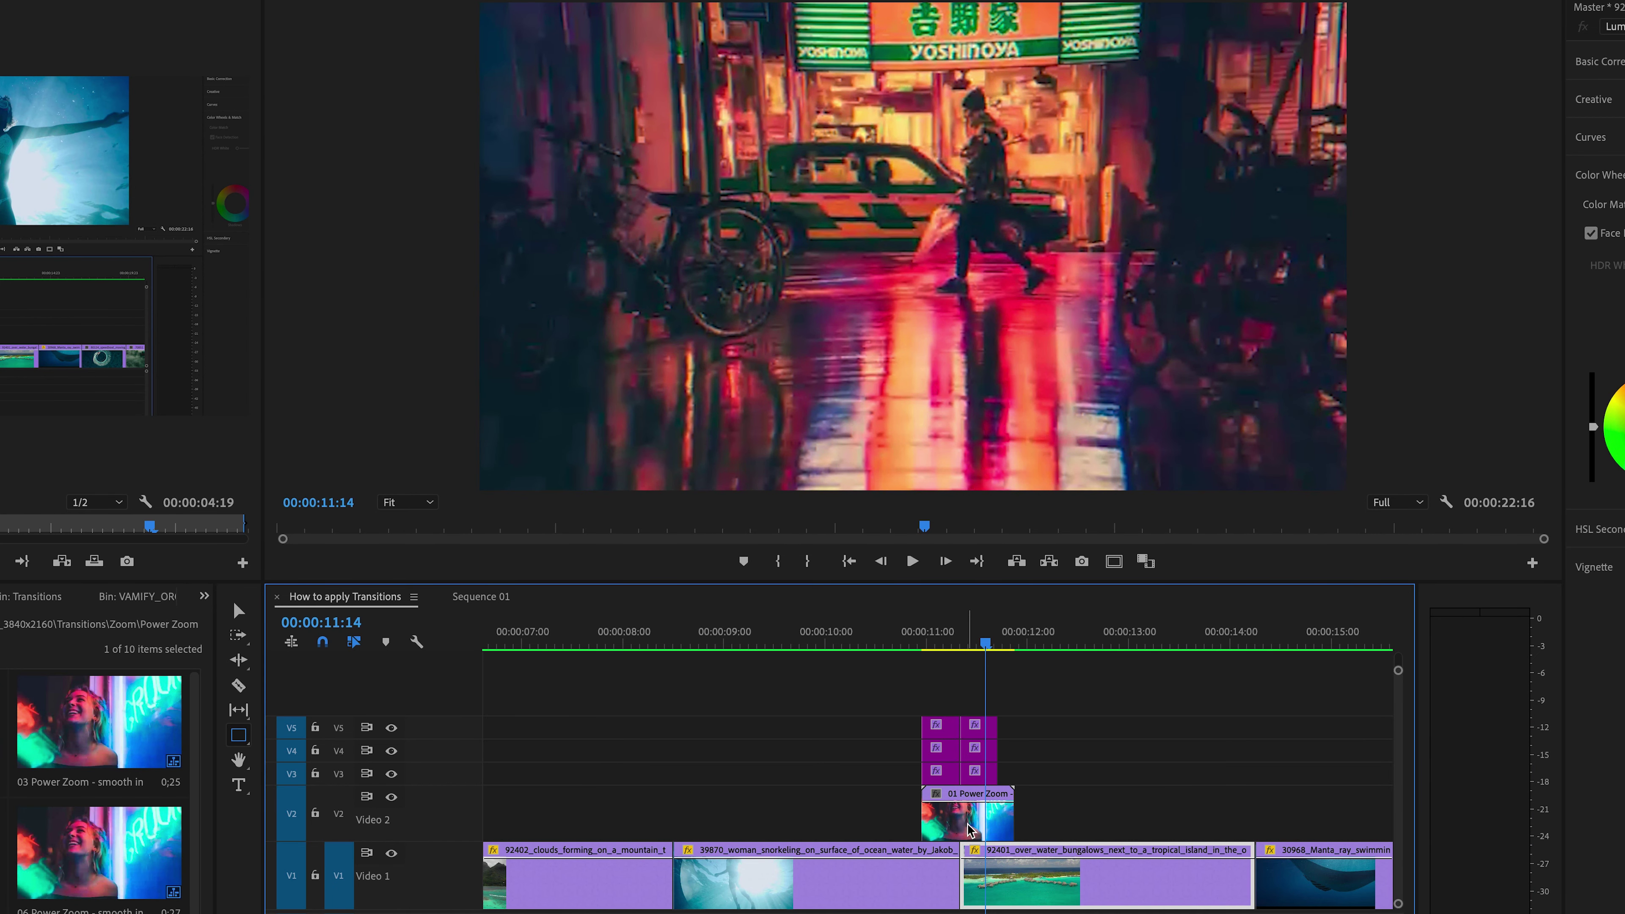
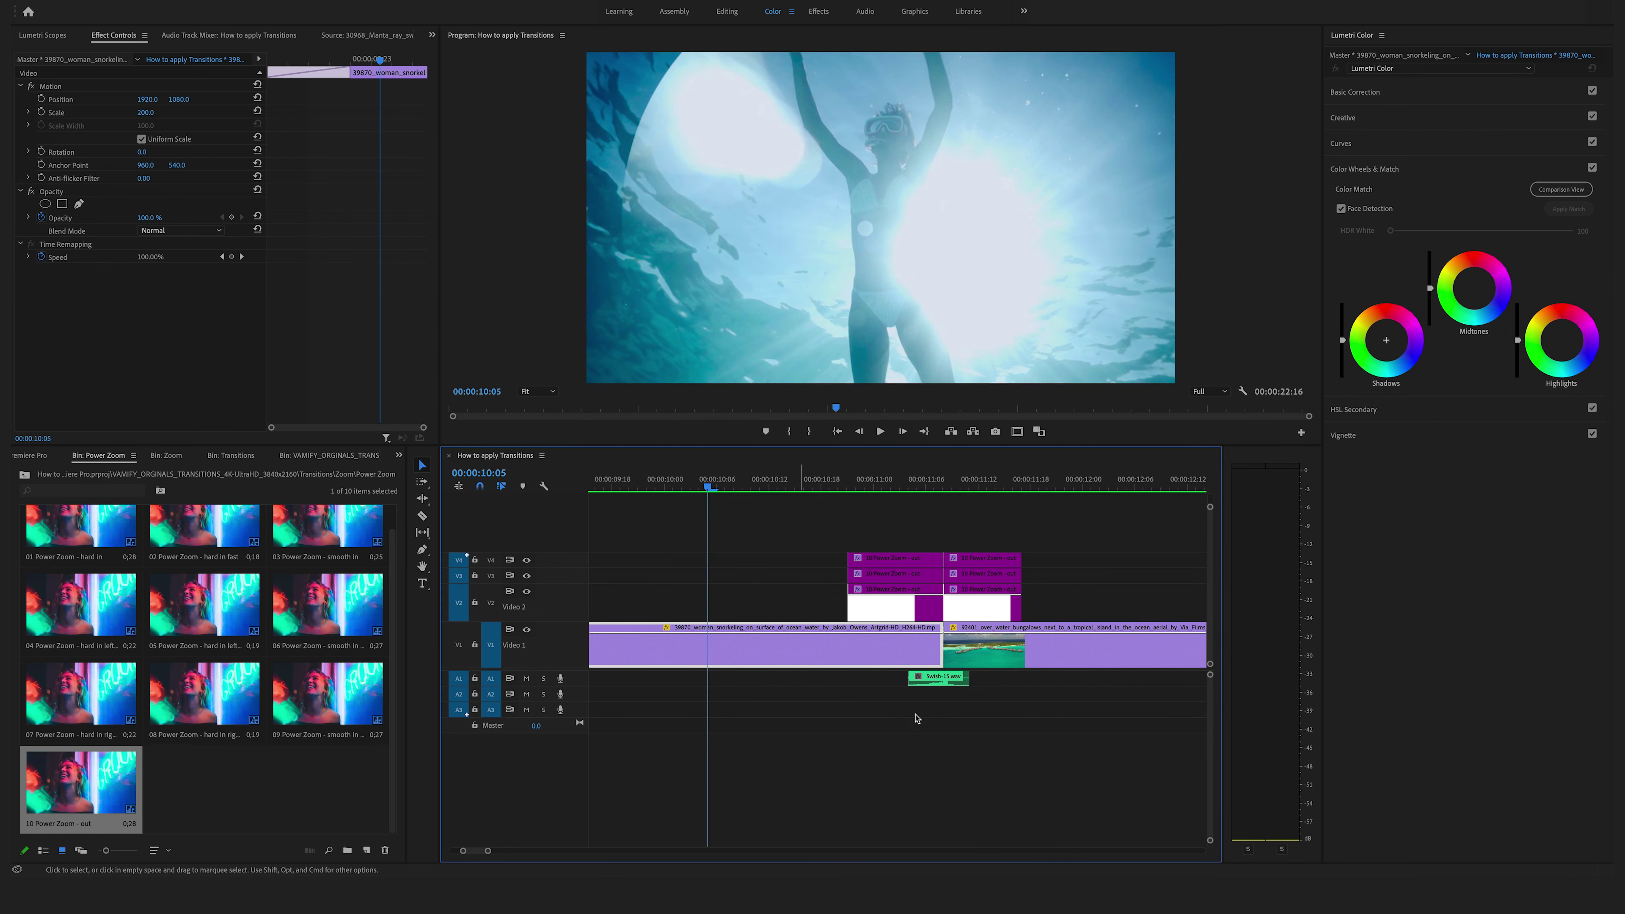
key("space")
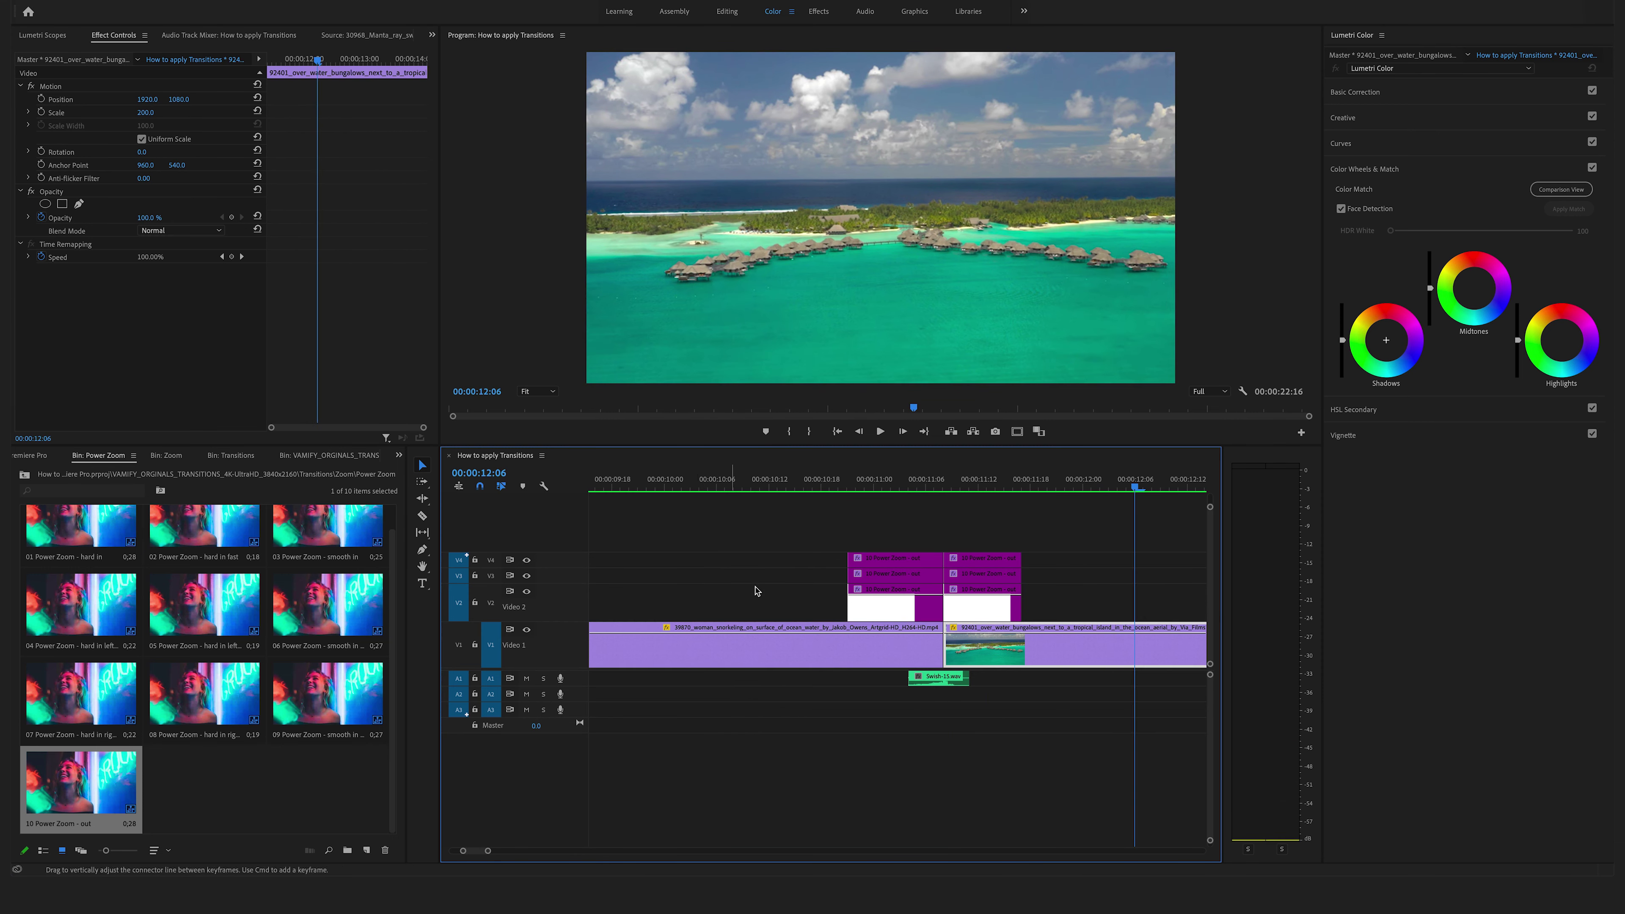
left_click(723, 481)
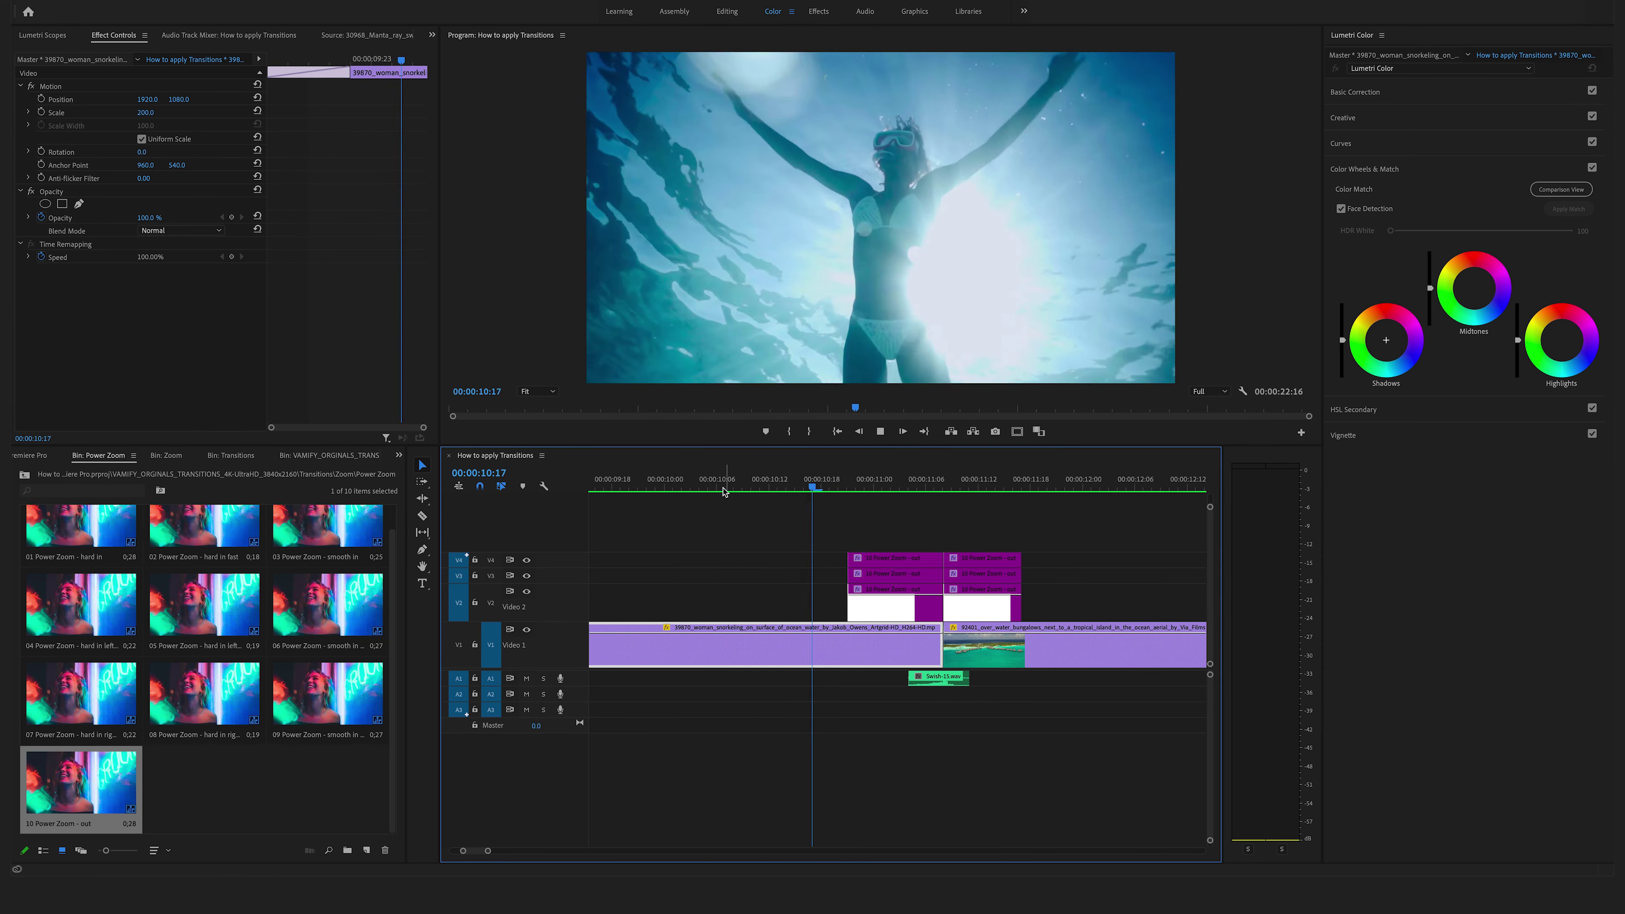
left_click(723, 491)
key("space")
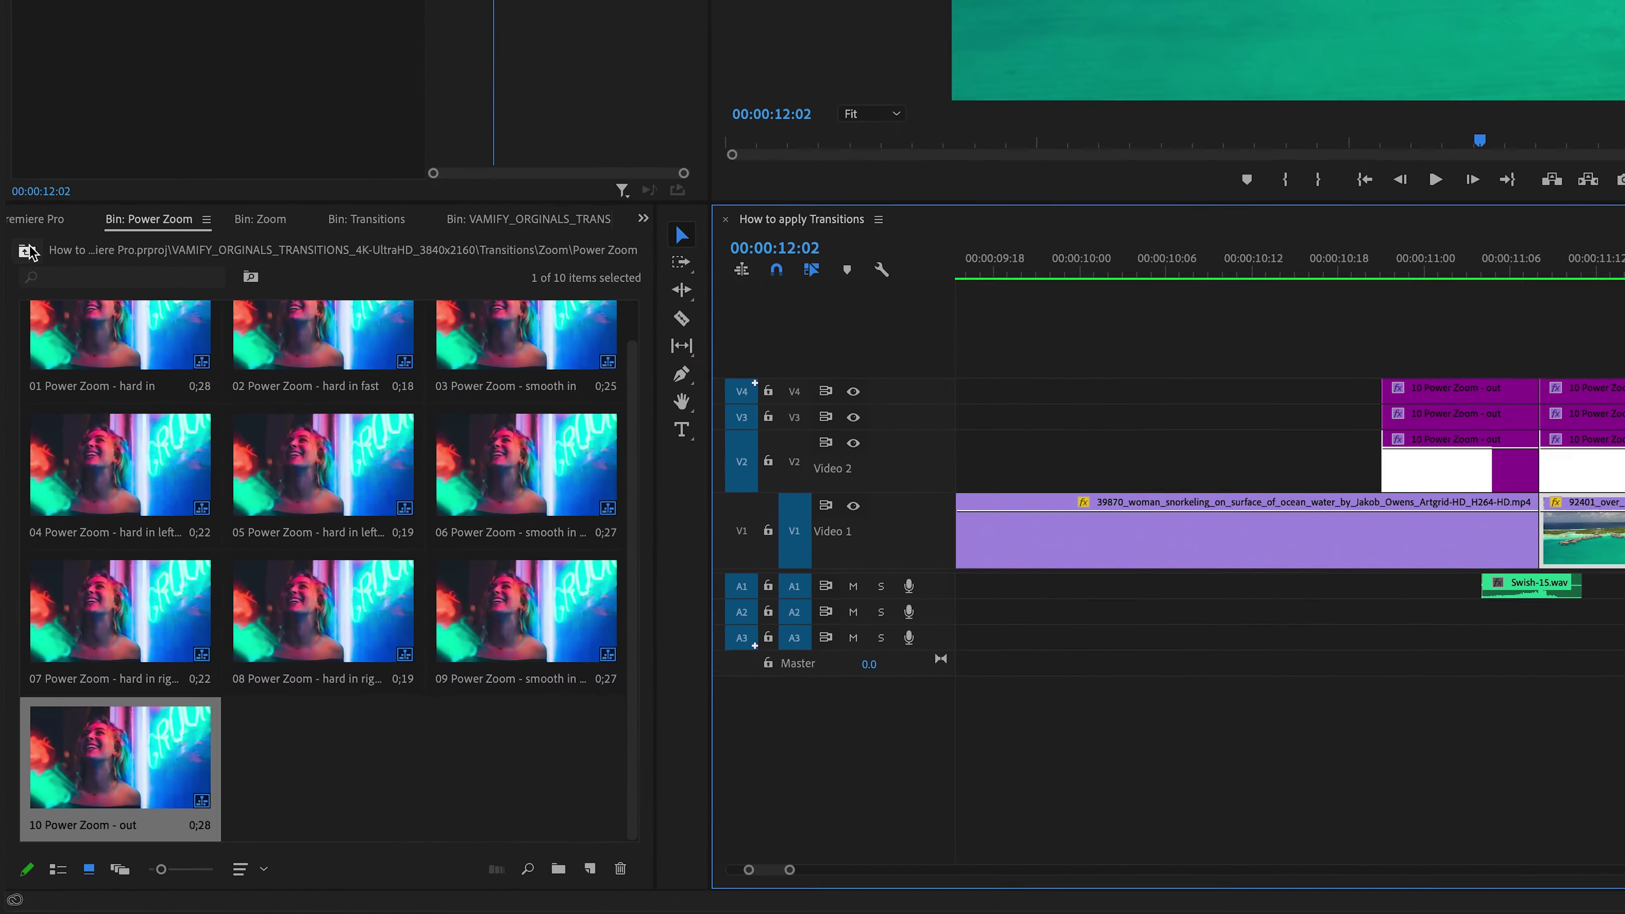
- Go back up to the Transitions bin and open Rotation/Spin > Center Rotation
left_click(24, 475)
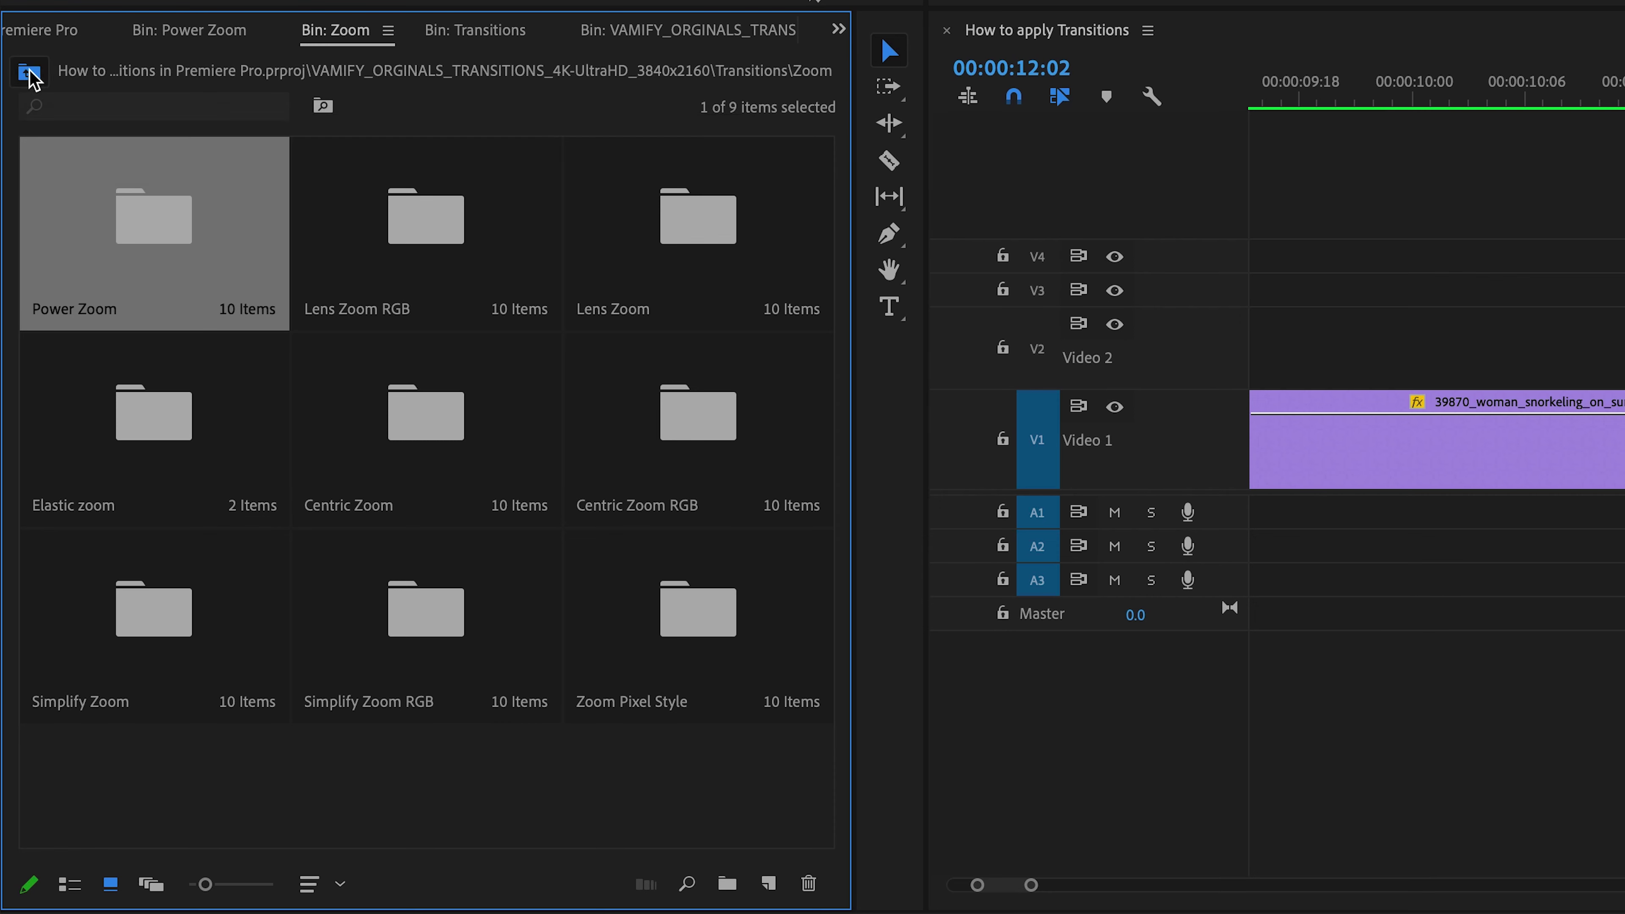
left_click(28, 72)
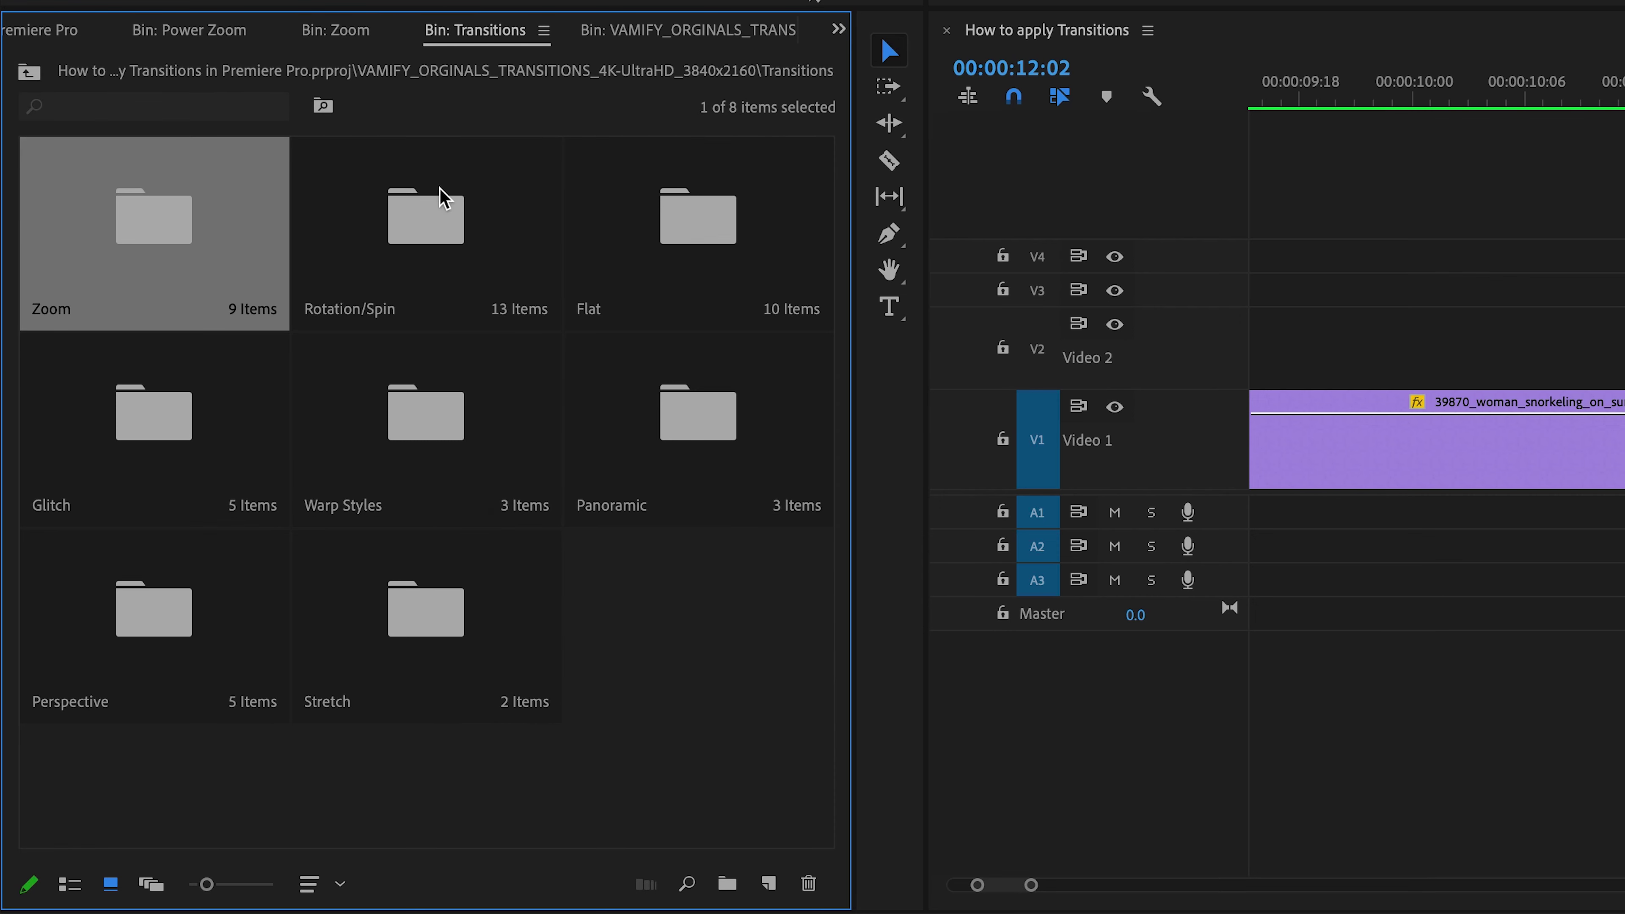
double_click(414, 224)
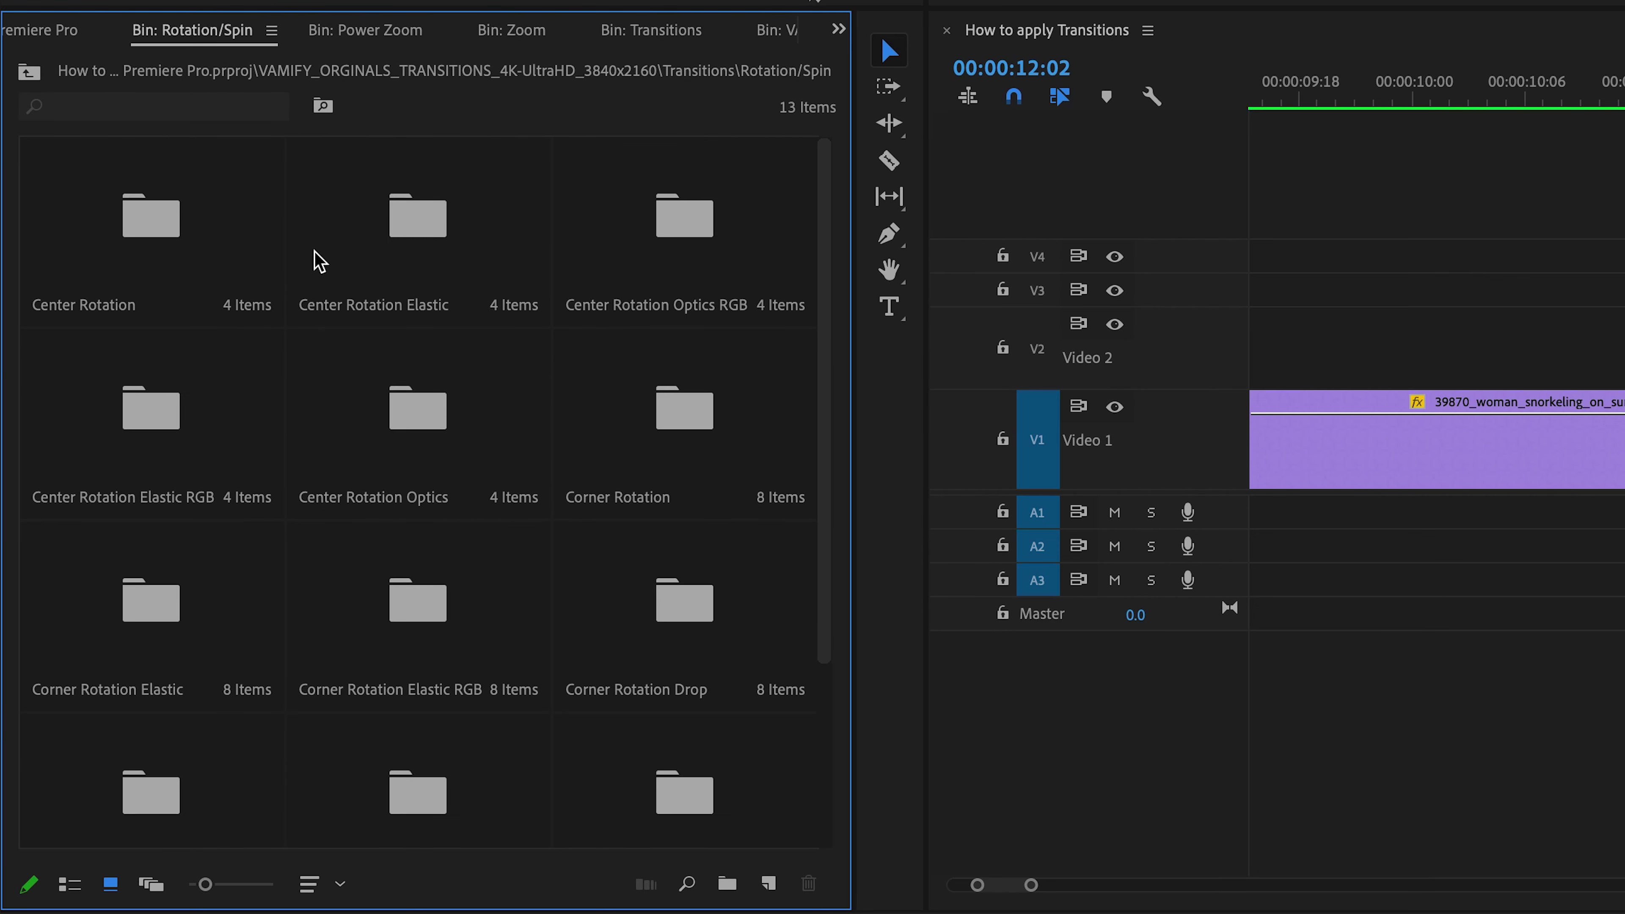
left_click(150, 221)
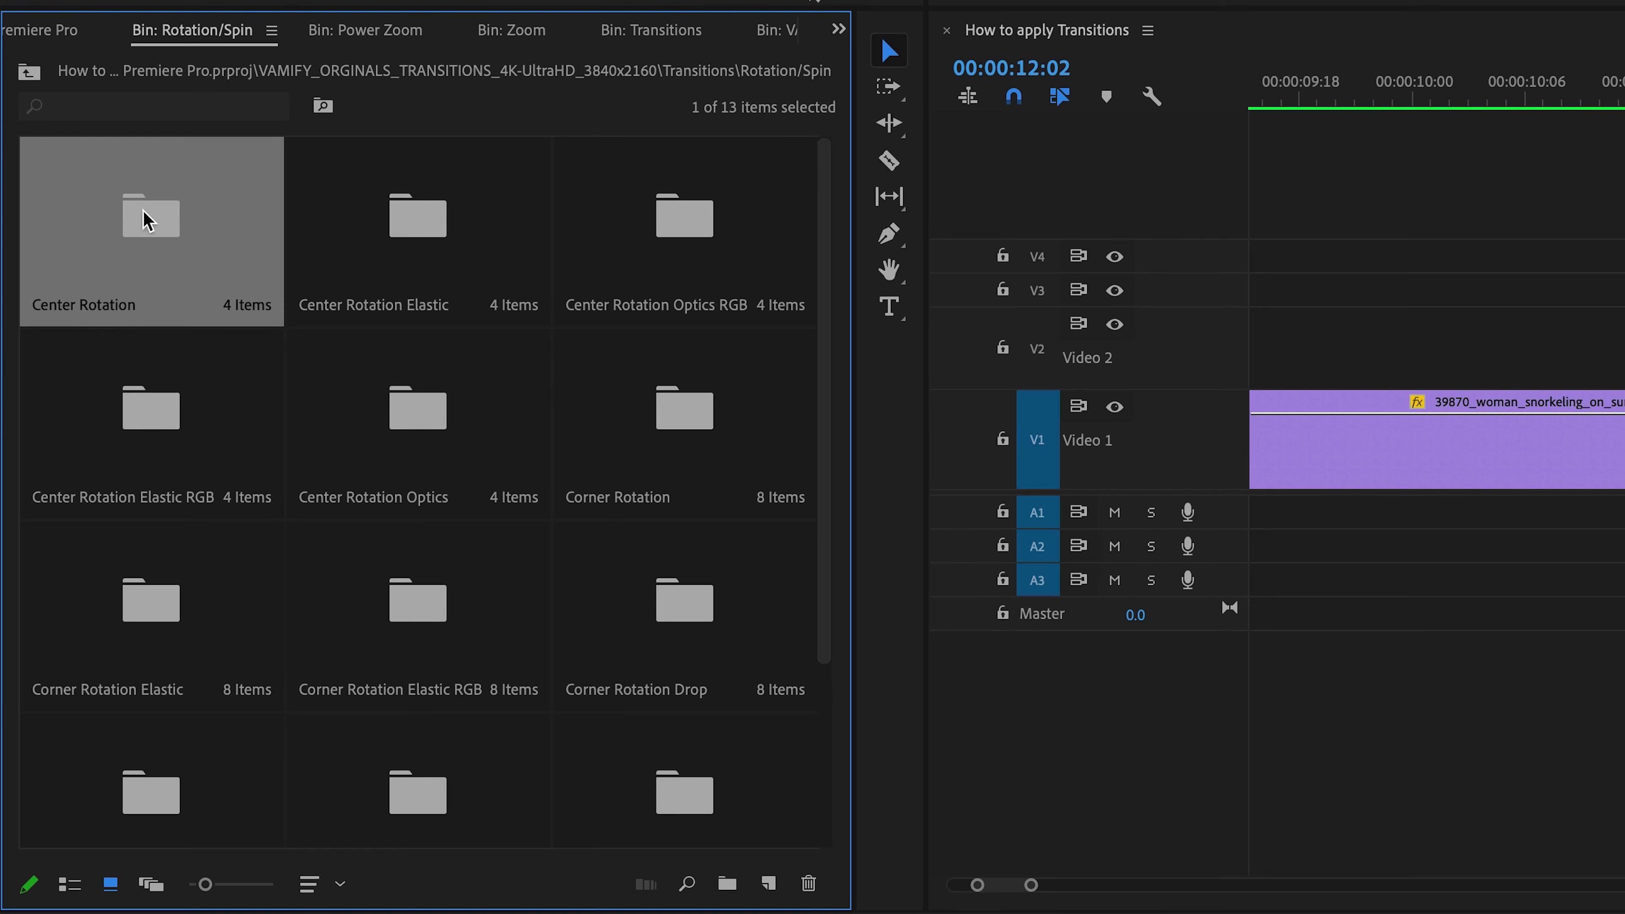
double_click(146, 234)
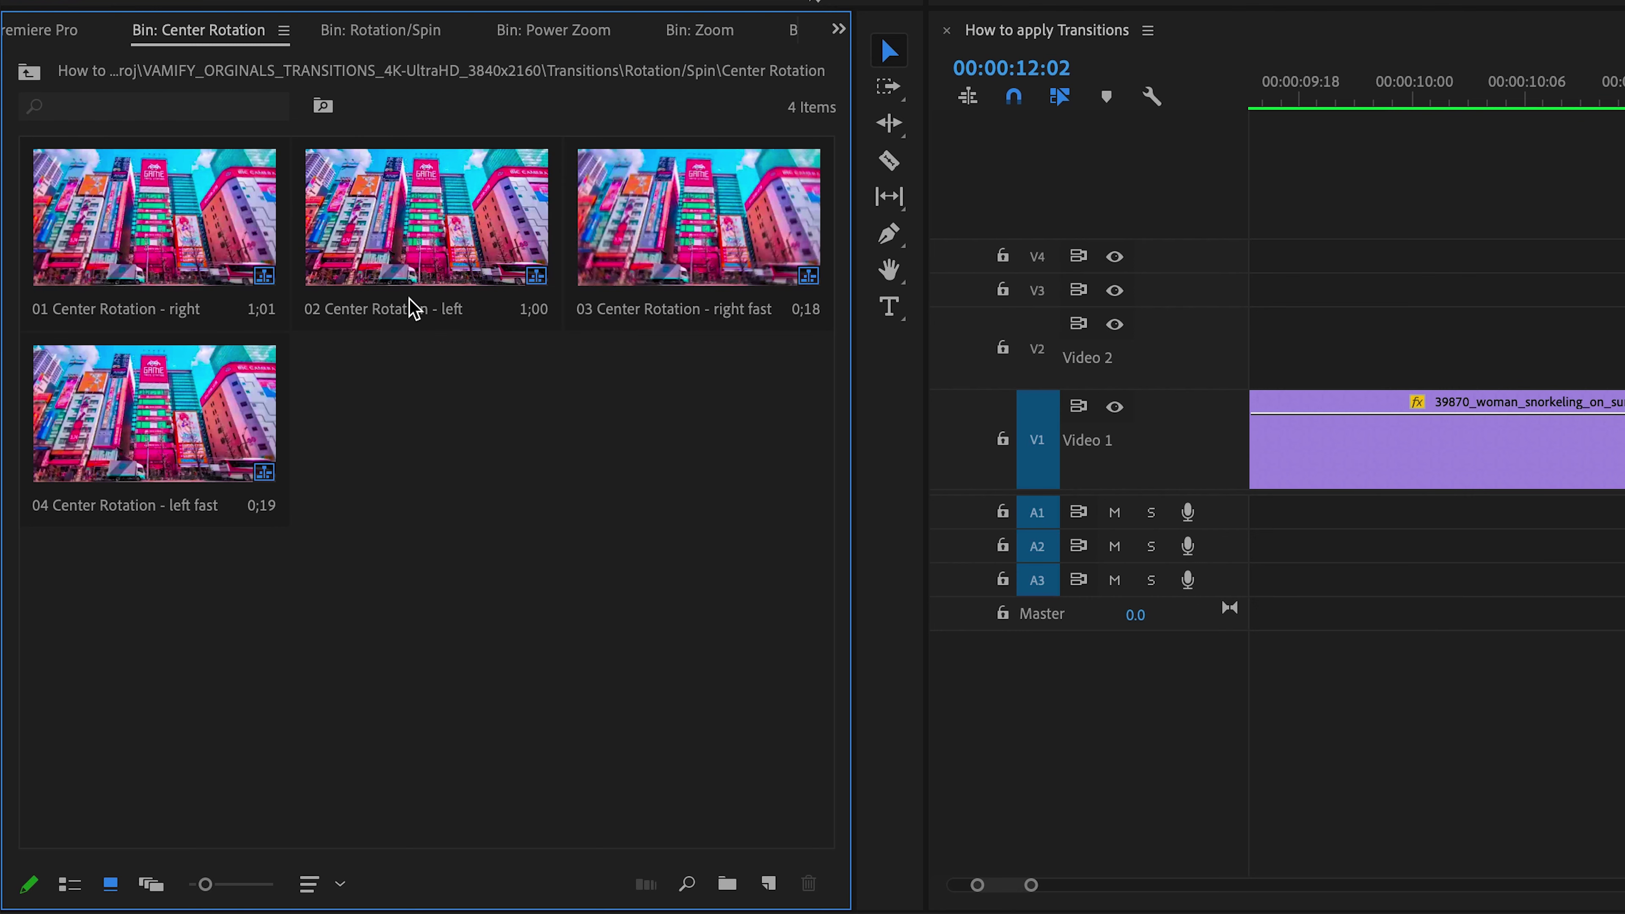
- Place 01 Center Rotation - right above the cut between the speedboat and thick clouds clips, and play through it
left_click_drag(1036, 896, 1074, 885)
left_click(770, 483)
left_click_drag(770, 484, 851, 487)
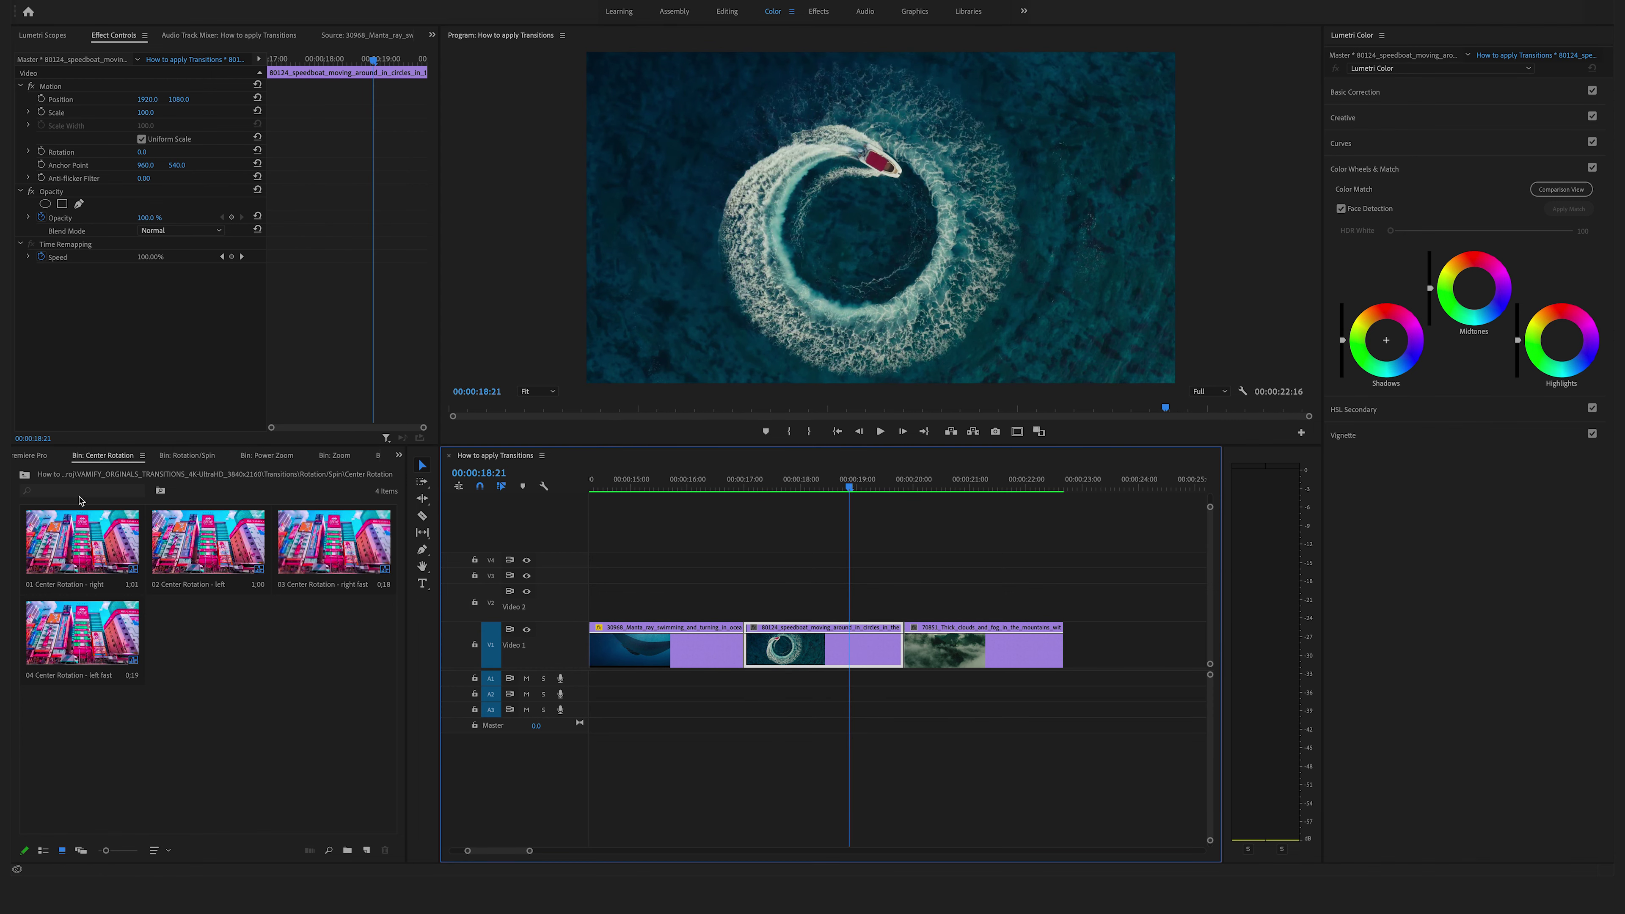
left_click_drag(79, 539, 905, 605)
key("equal")
key("space")
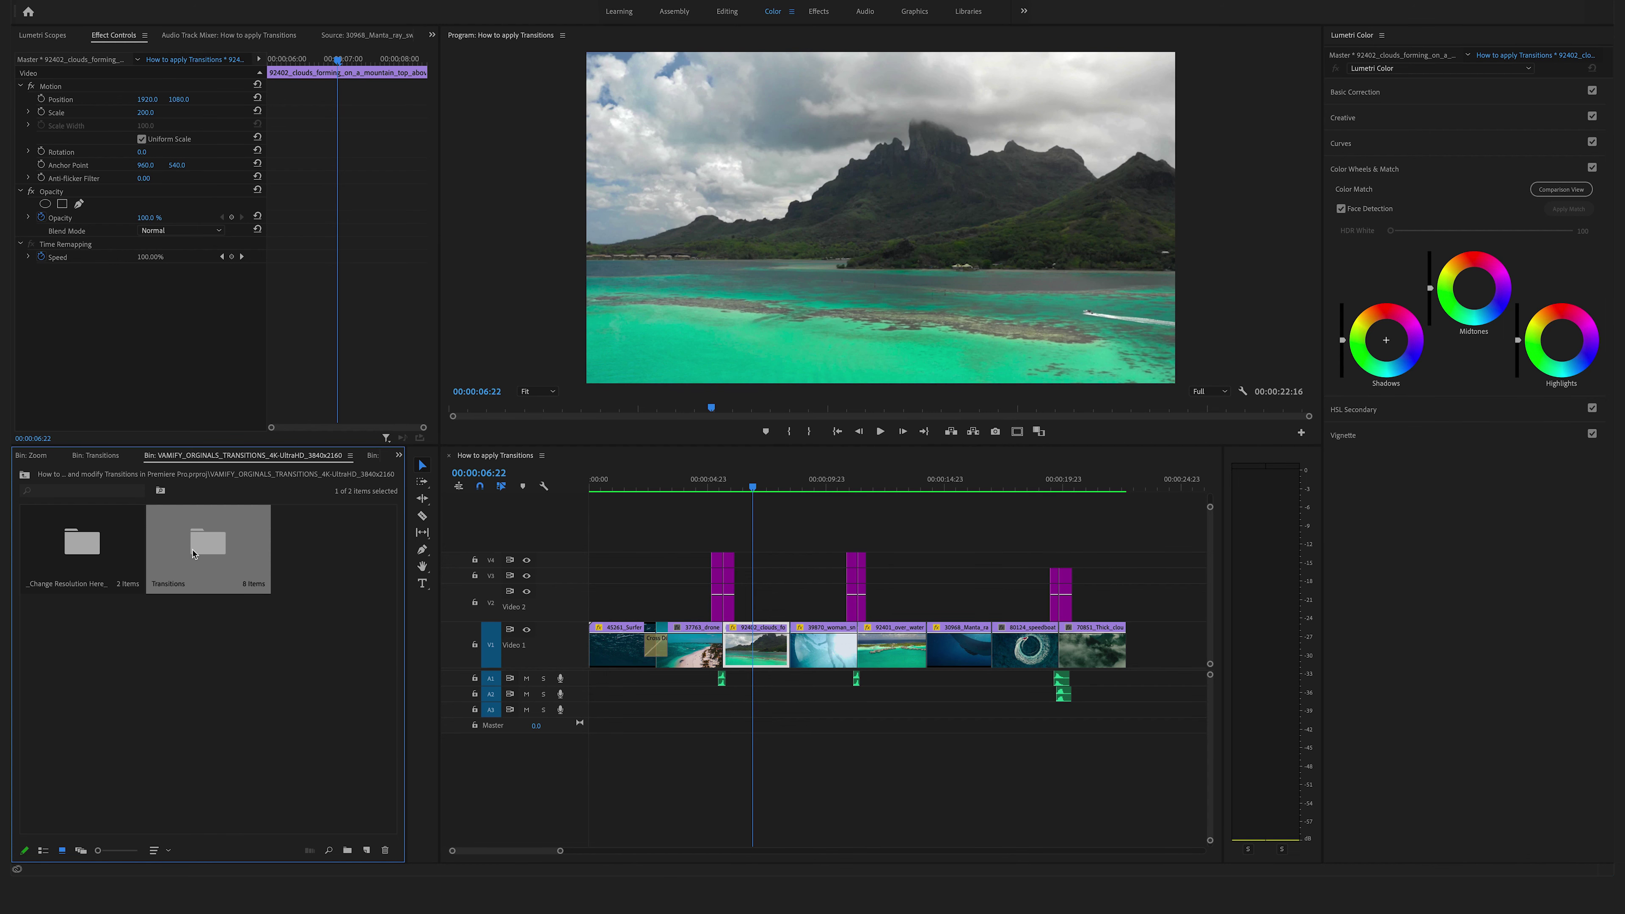
- Open the Transitions bin's Glitch > 03 Glitch Punk folder and select 01 Glitch Punk - right
double_click(194, 554)
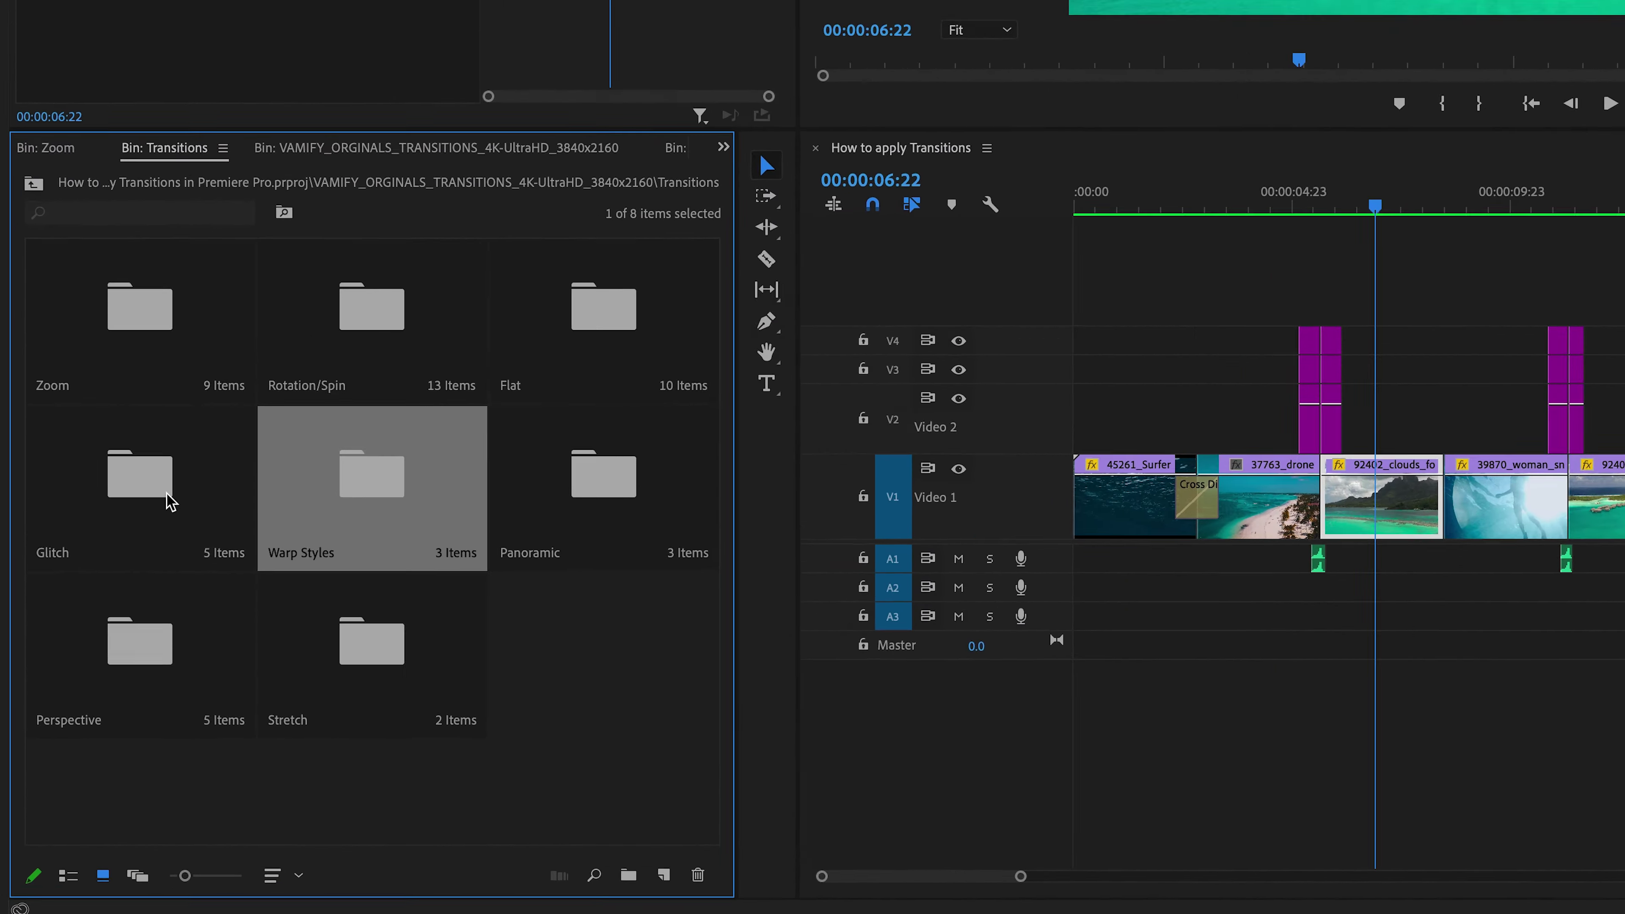
left_click(100, 649)
double_click(206, 445)
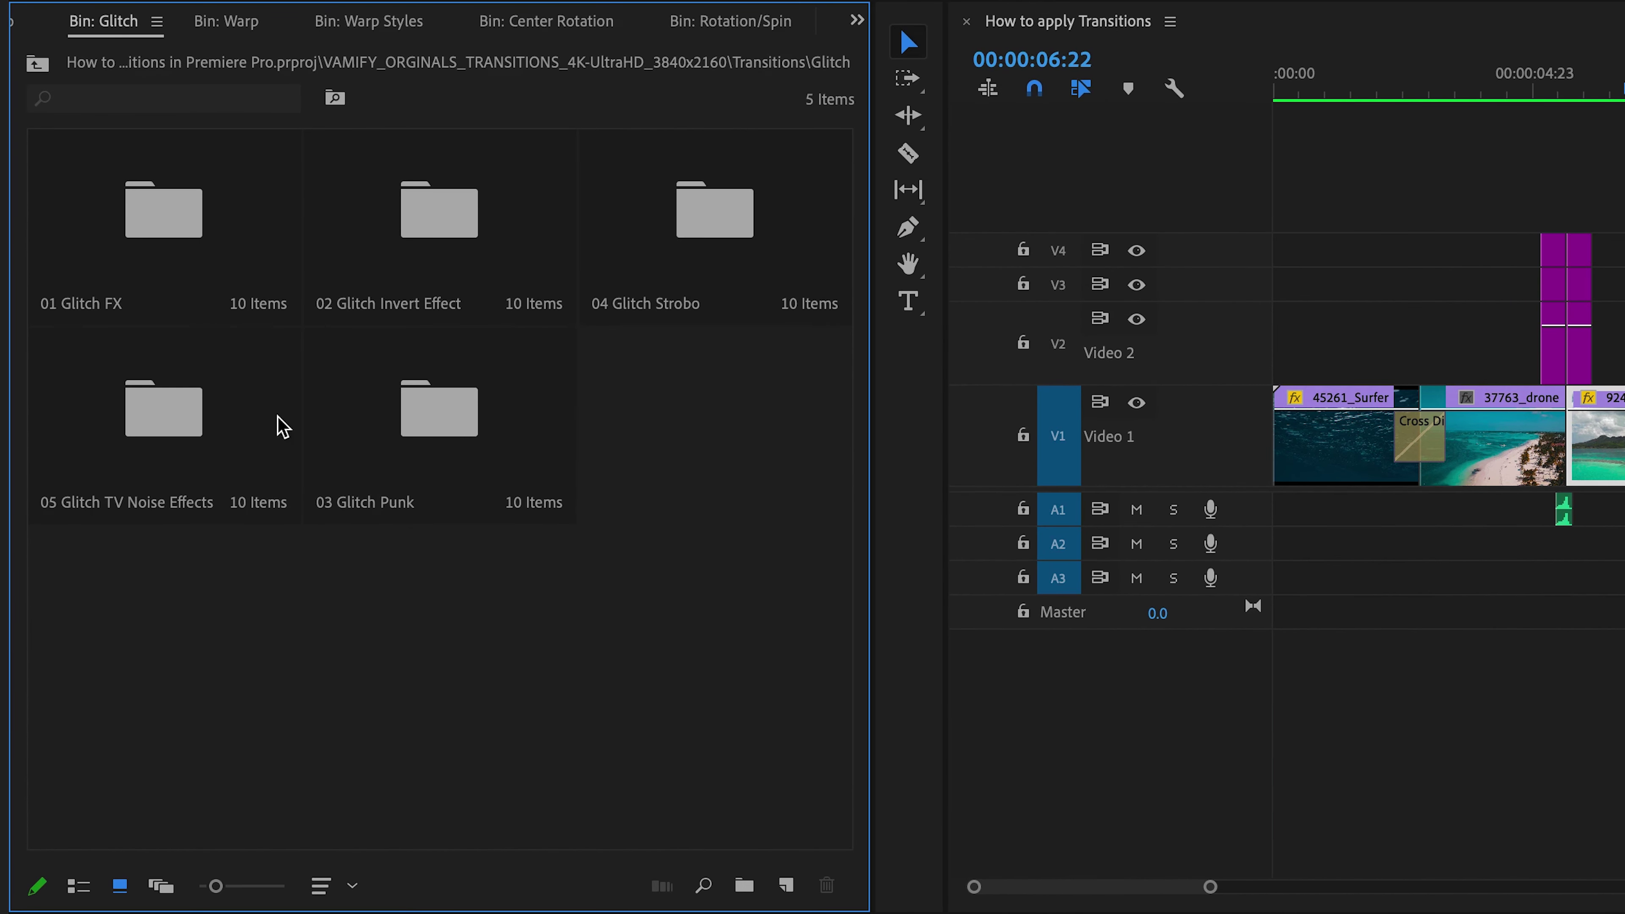
double_click(450, 402)
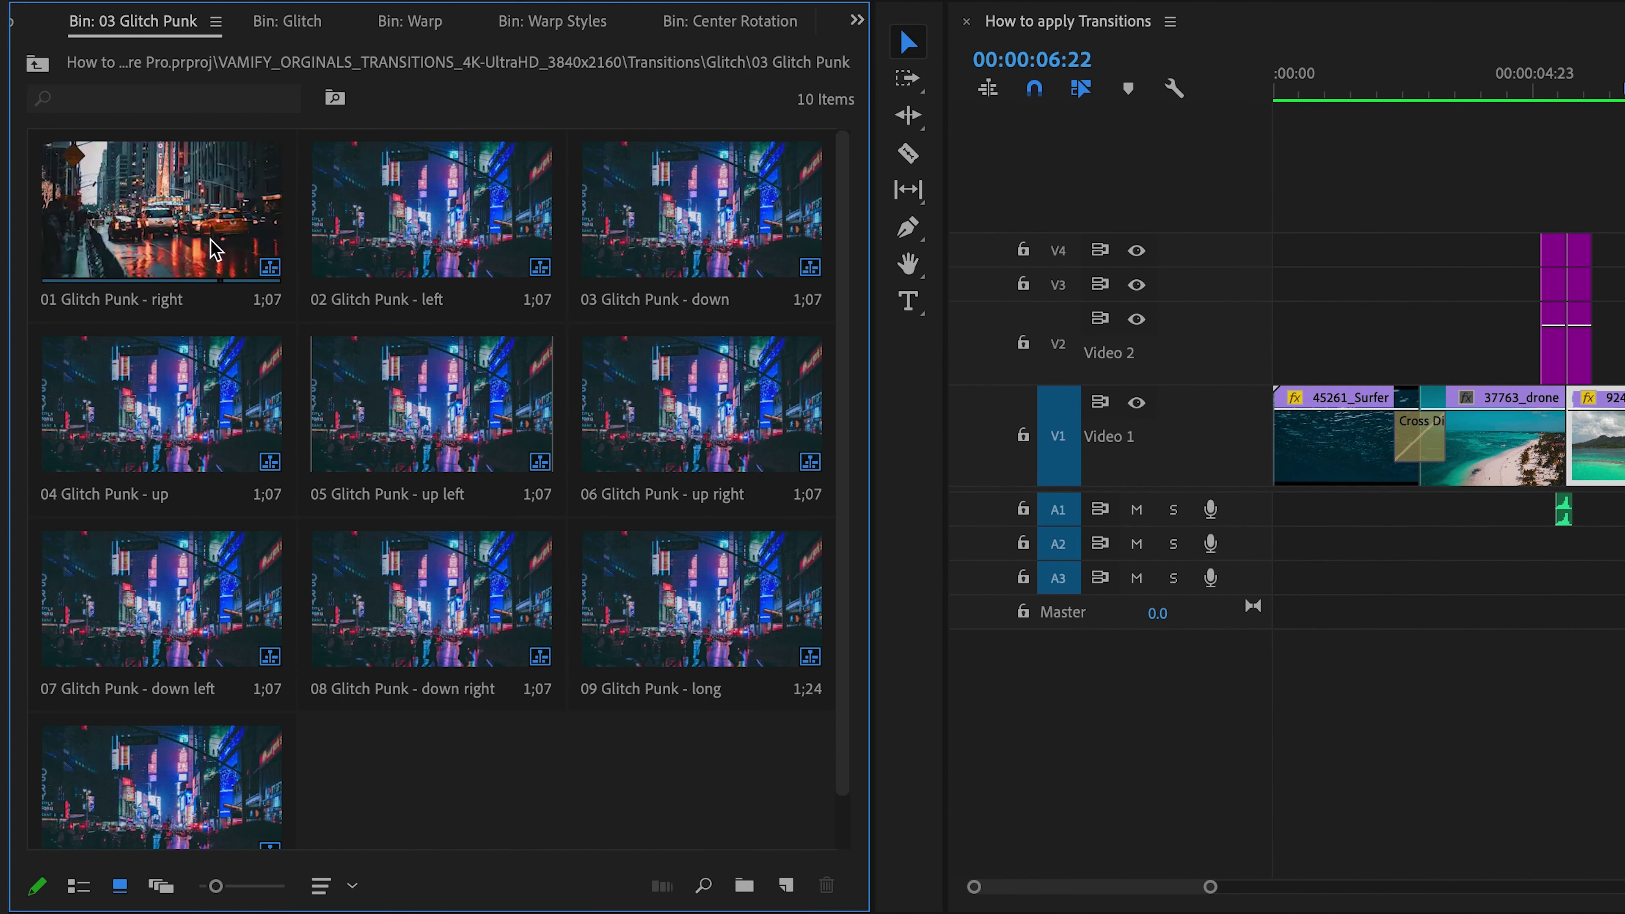
left_click(60, 248)
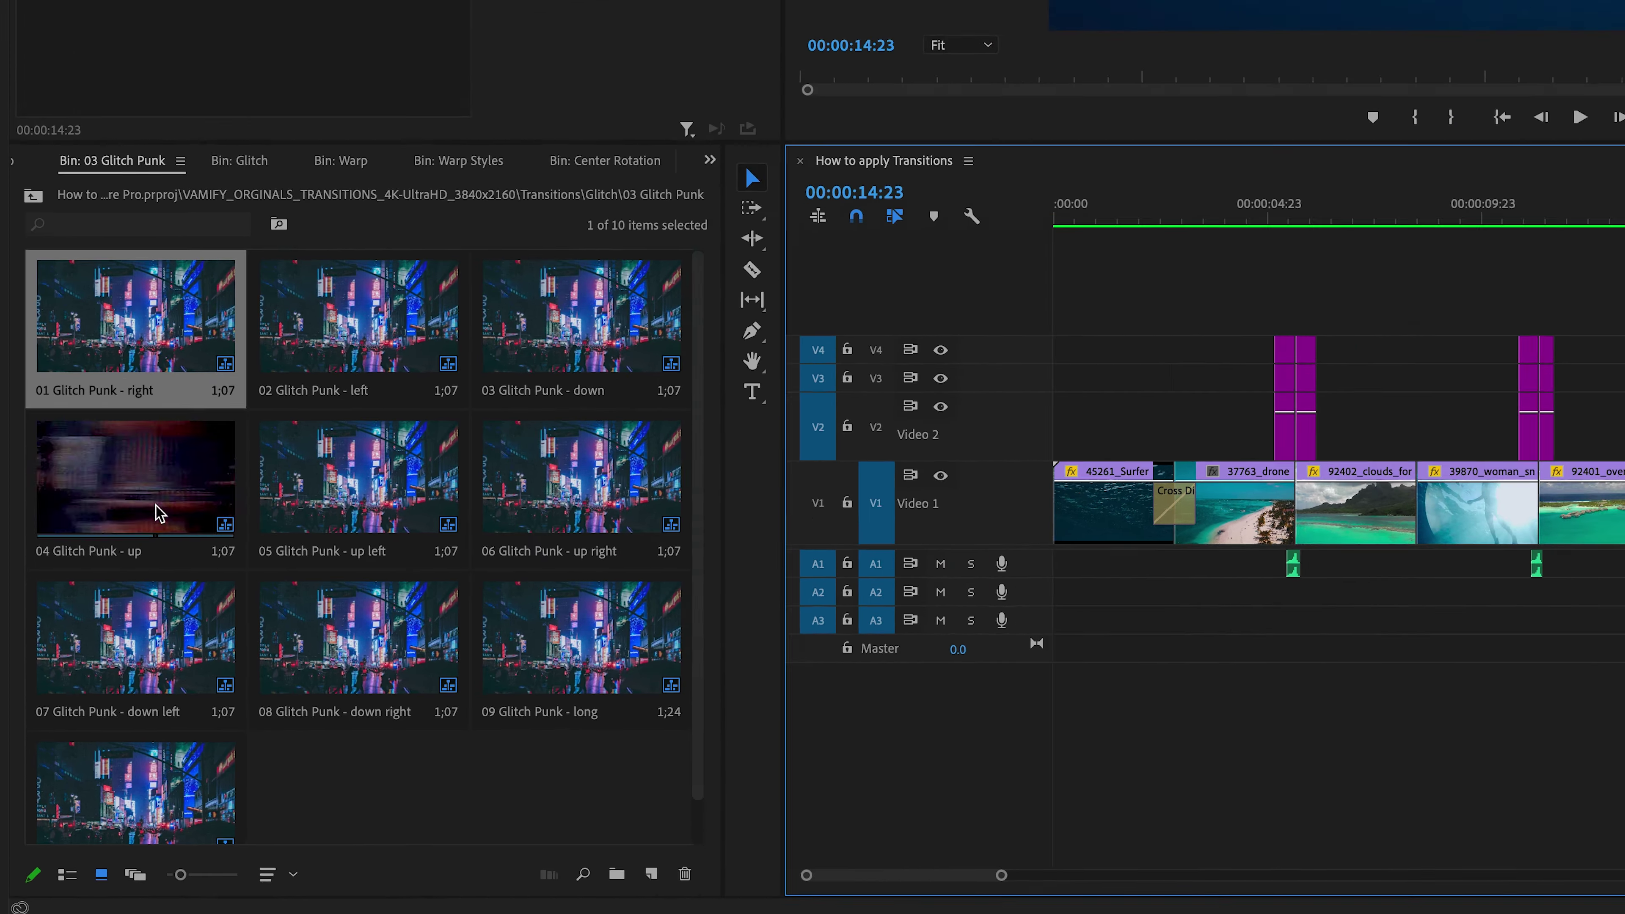
- Place 04 Glitch Punk - up above the cut between the over-water bungalows and manta ray clips, and play through it
left_click_drag(159, 450, 928, 607)
key("shift+k")
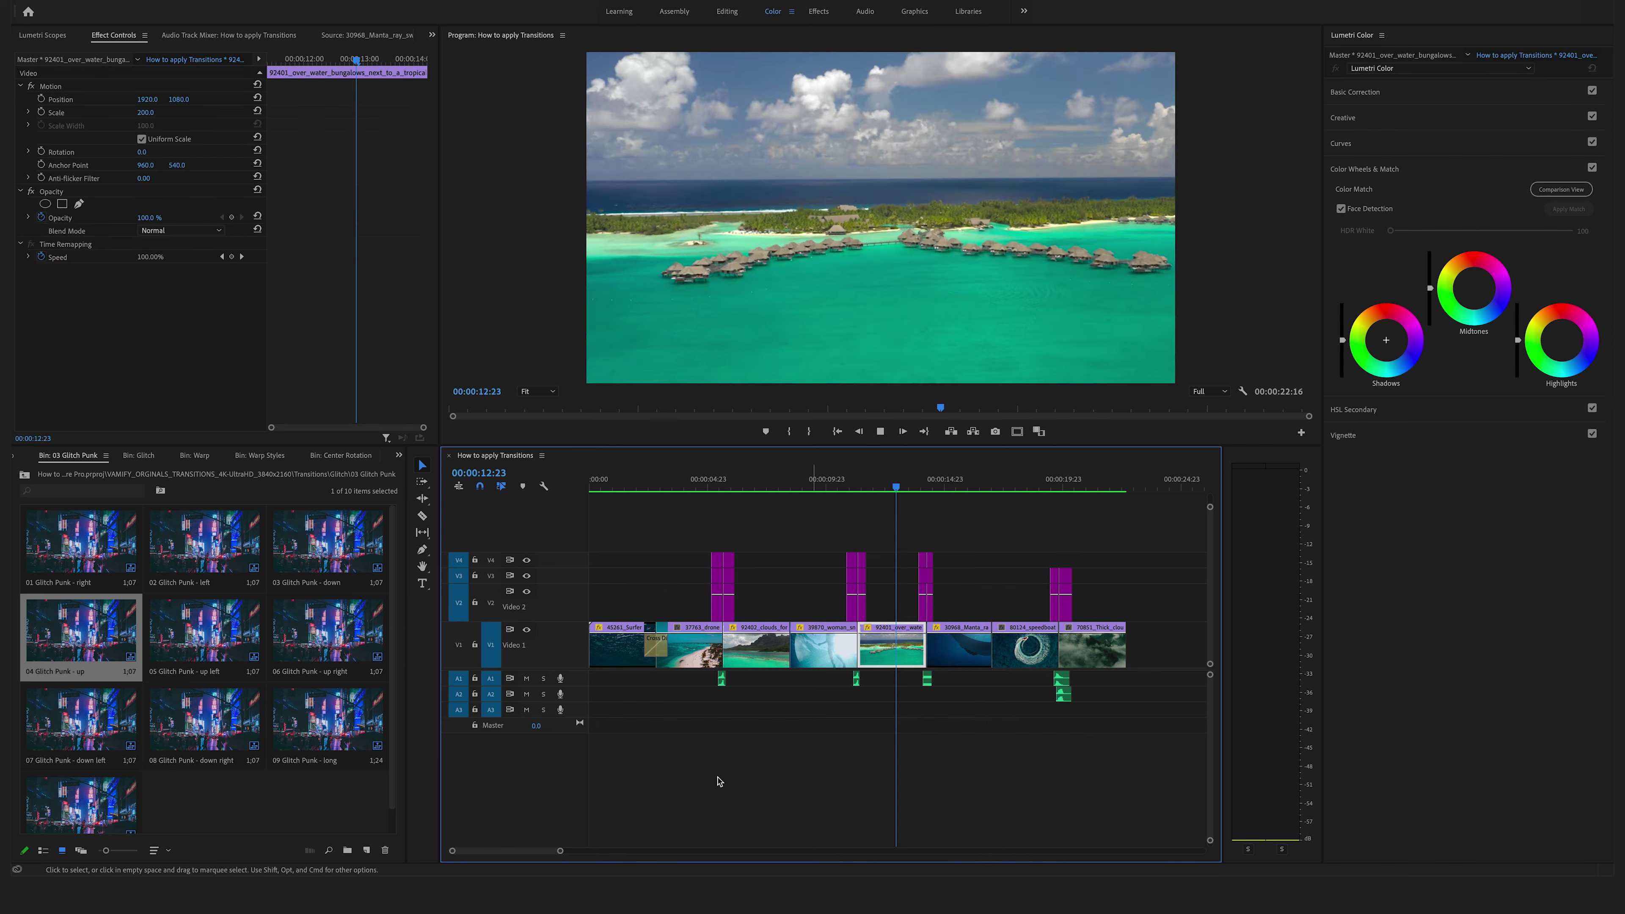
key("space")
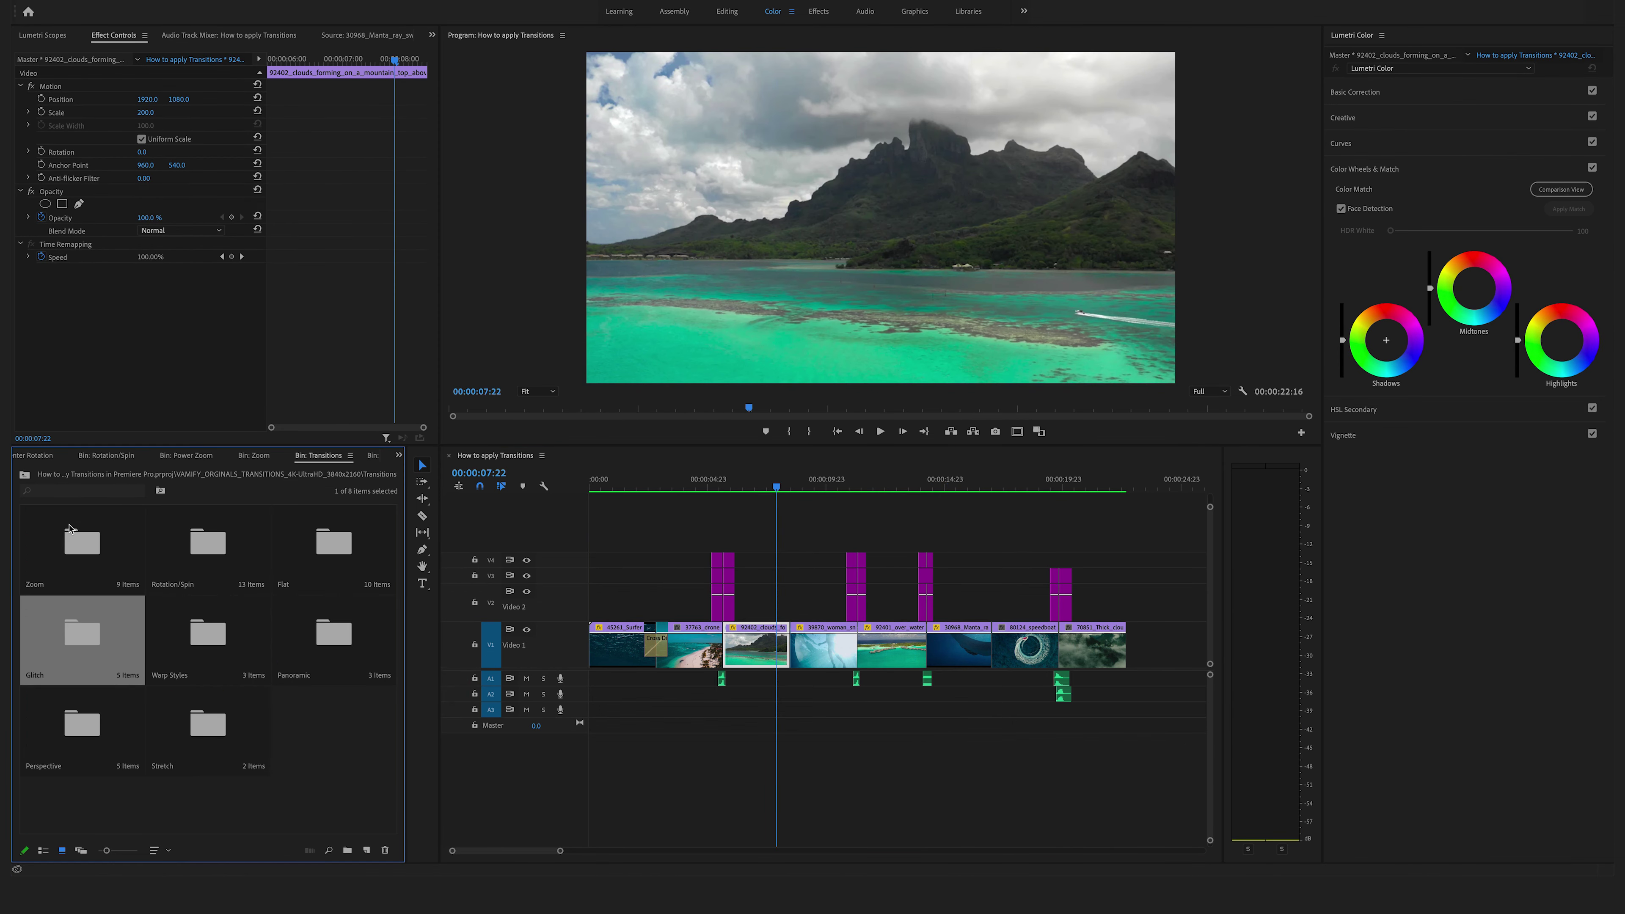
- From the Zoom > Lens Zoom bin, place the 05 Lens Zoom - hard in left transition above the cut between the mountain clouds and snorkeling woman clips
left_click(70, 528)
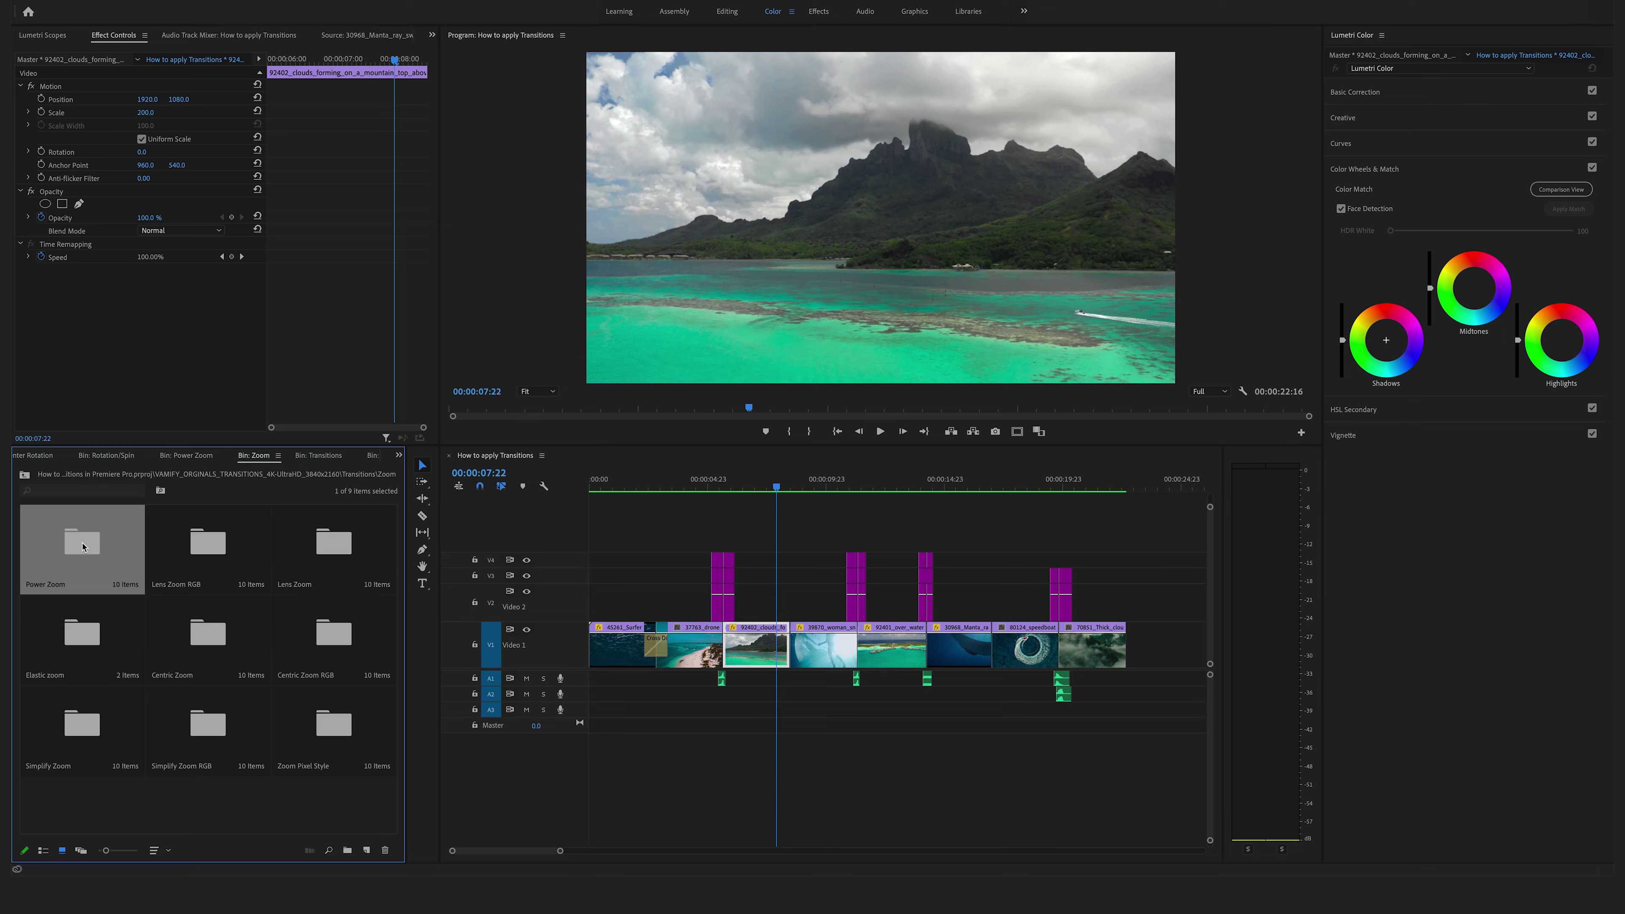
double_click(313, 534)
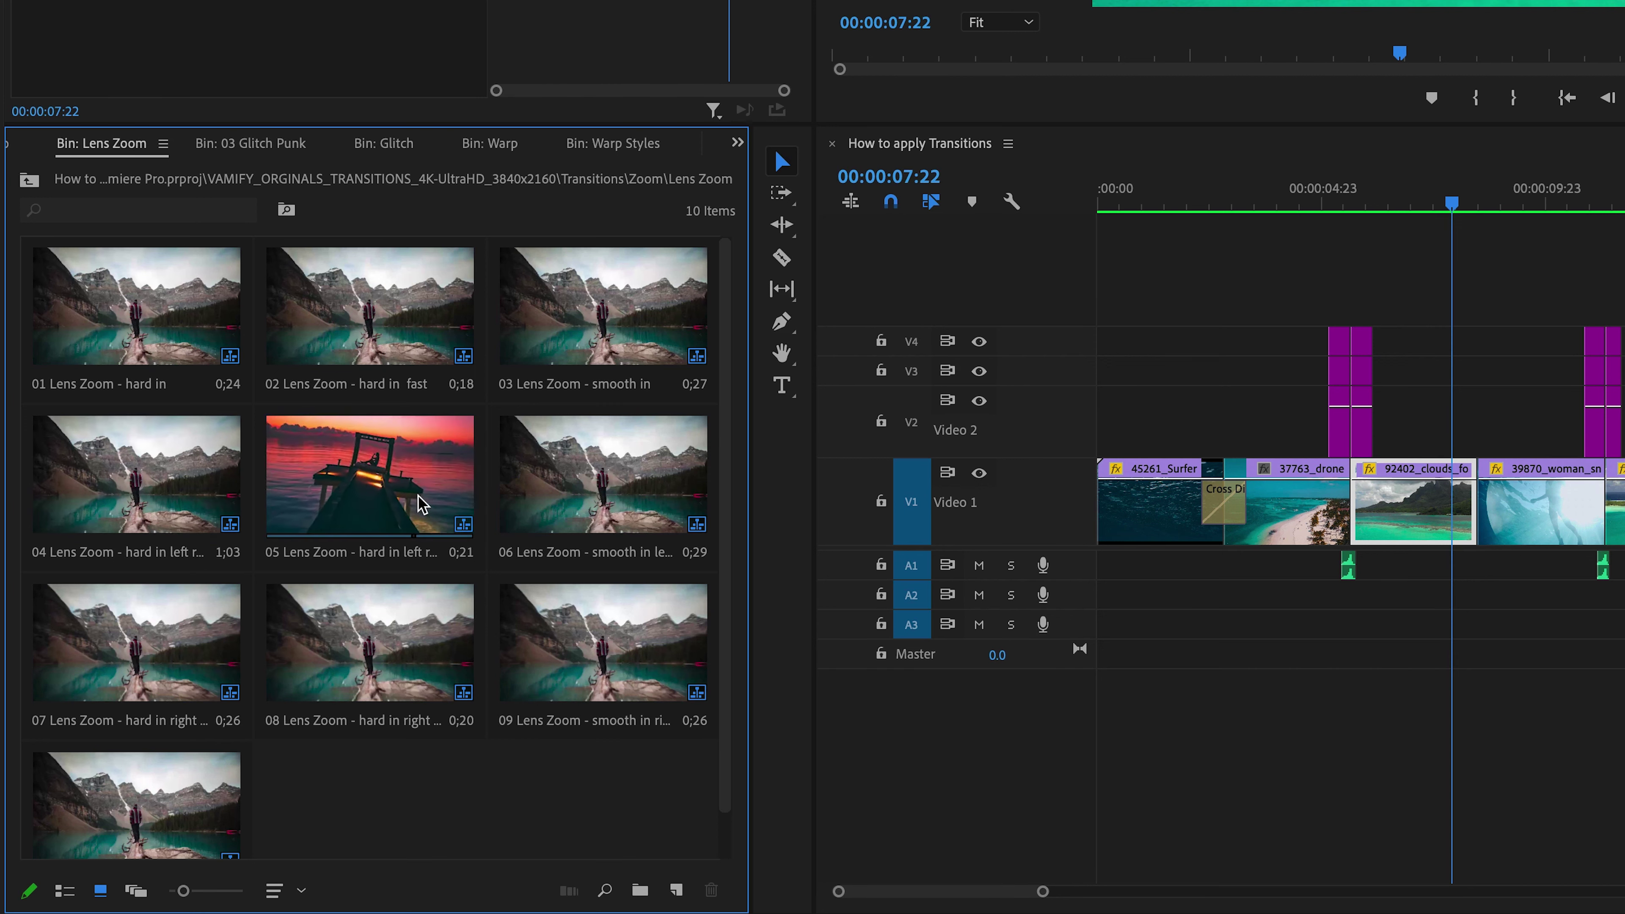
left_click_drag(308, 508, 1484, 404)
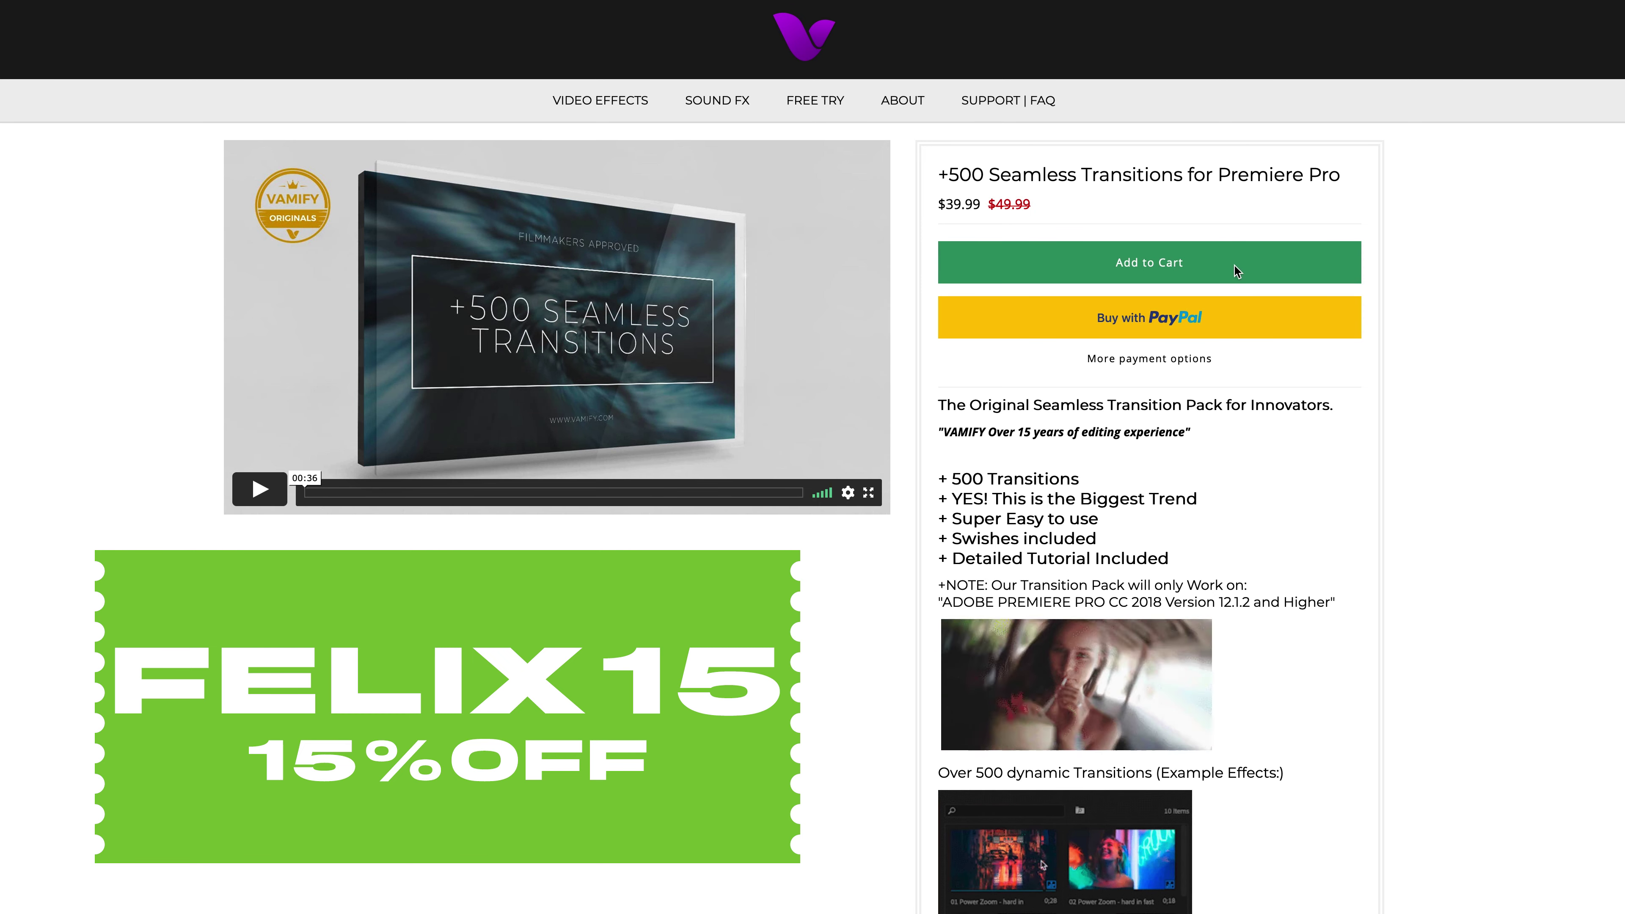
- Switch to the Vamify web store and enter the discount code at checkout for the +500 Seamless Transitions for Premiere Pro pack
type("F")
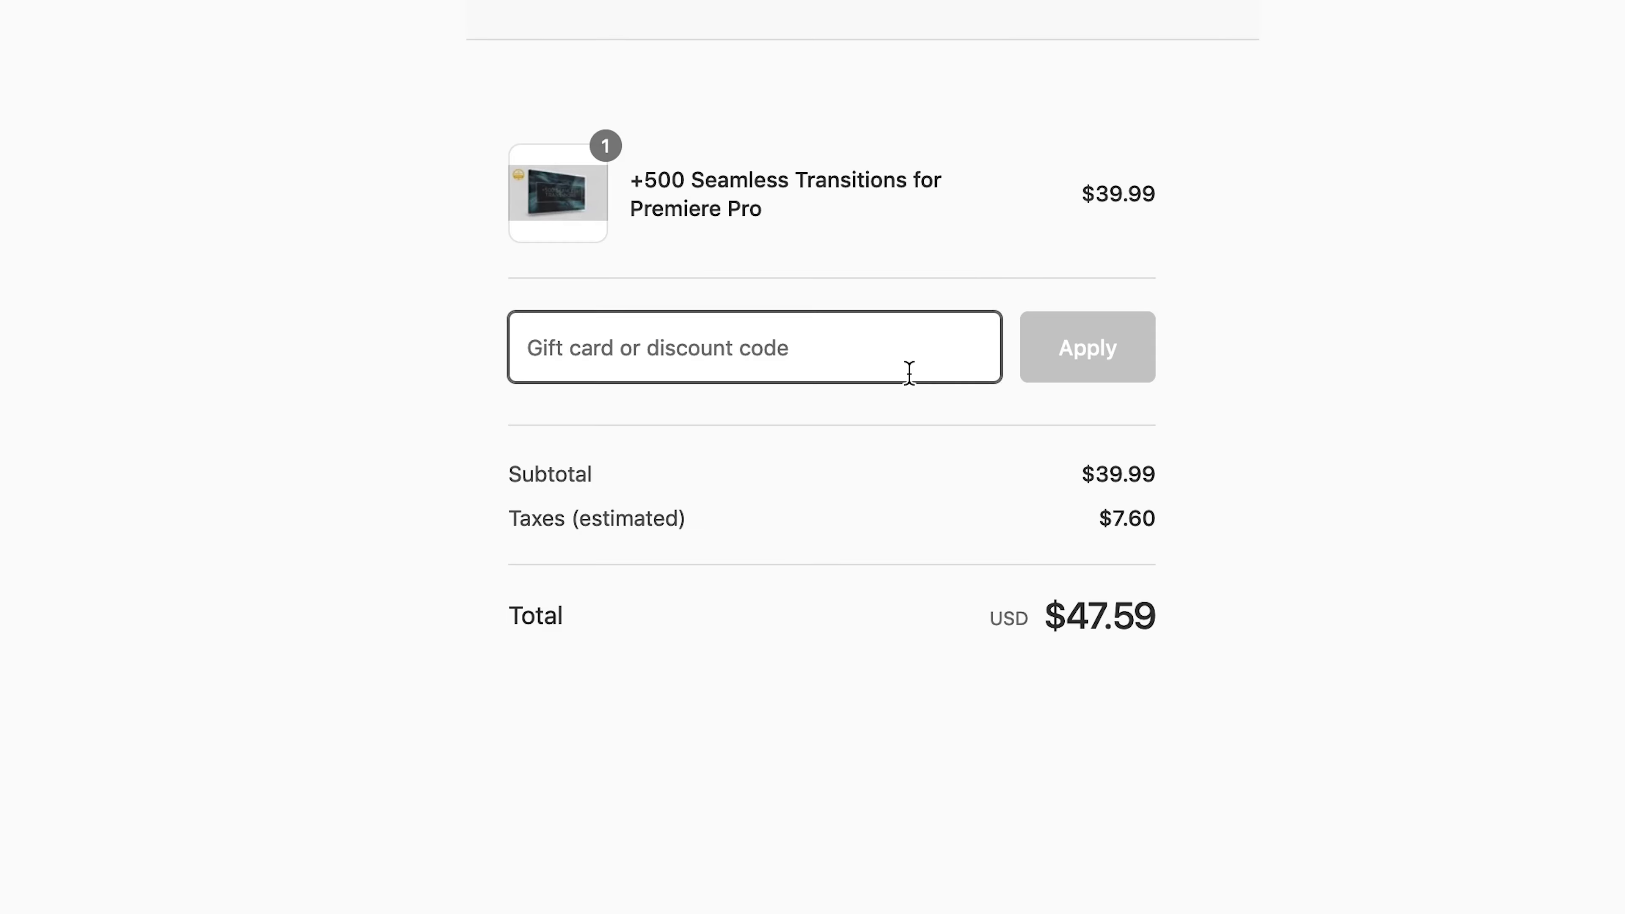